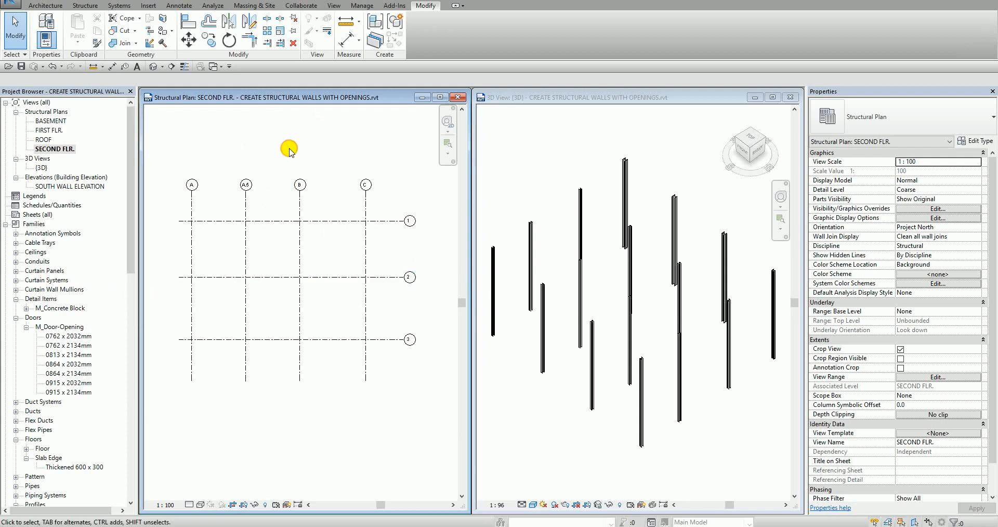
Start a structural wall in the SECOND FLR. plan and choose the wall type Exterior - 300mm Concrete
click(260, 143)
click(71, 149)
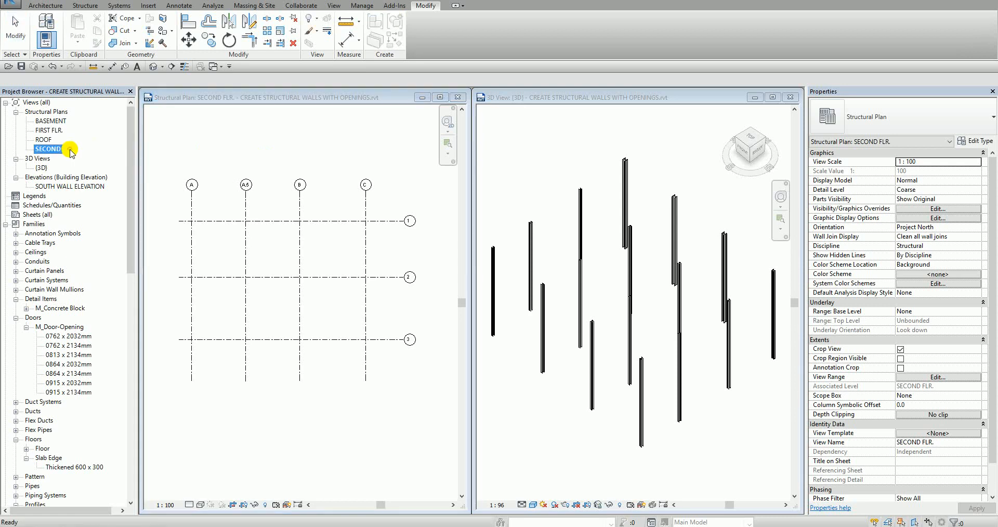
click(223, 146)
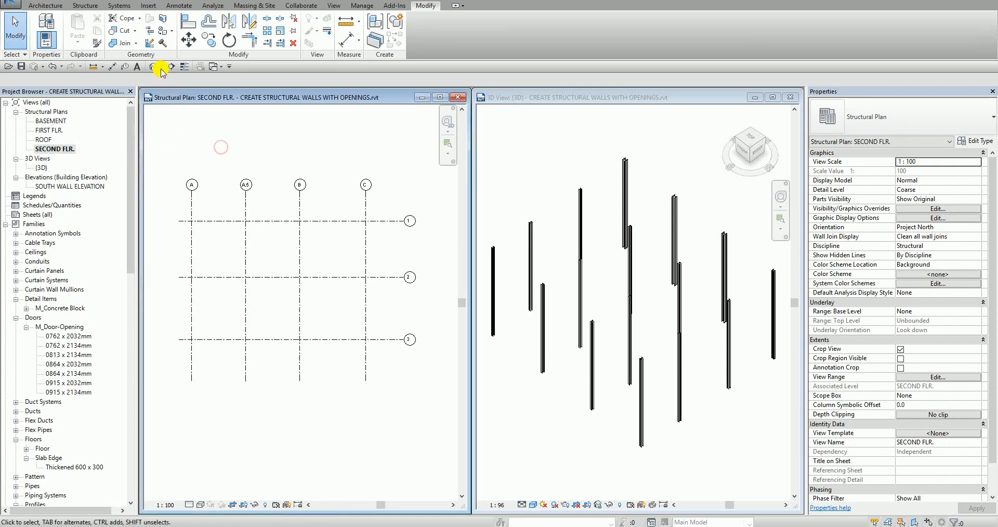
click(95, 6)
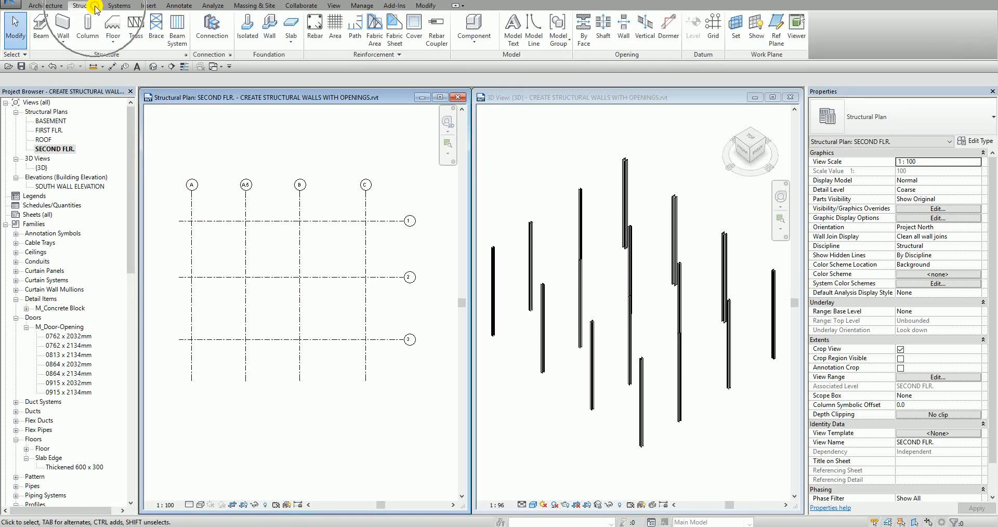
click(63, 26)
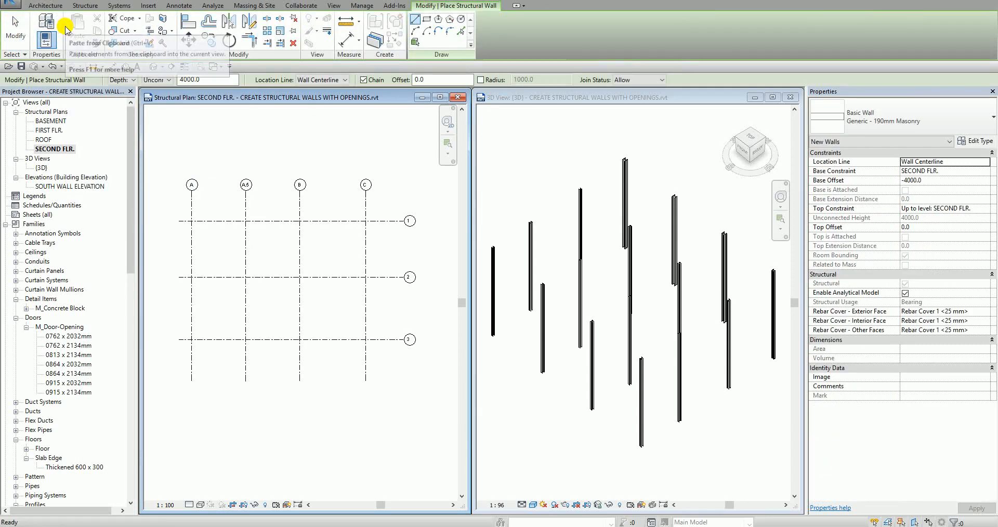
click(898, 123)
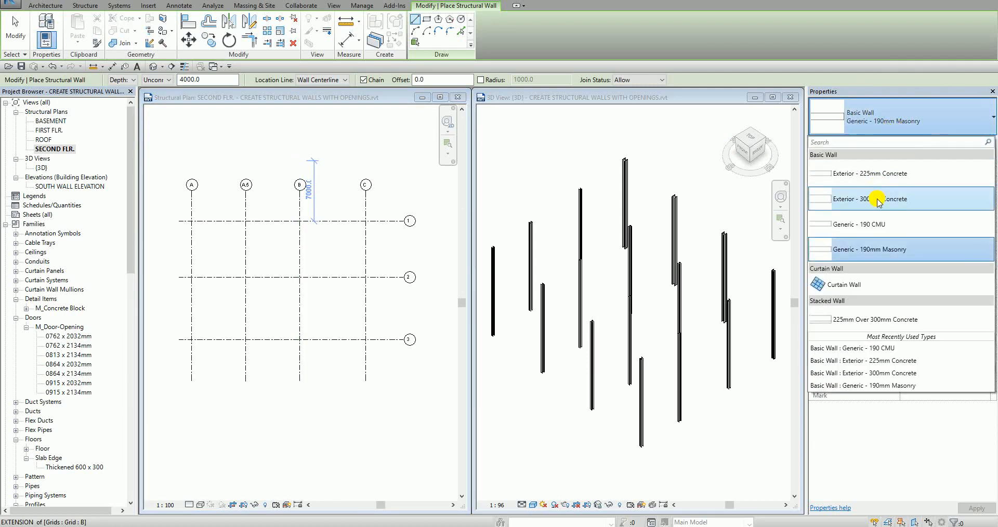
click(878, 203)
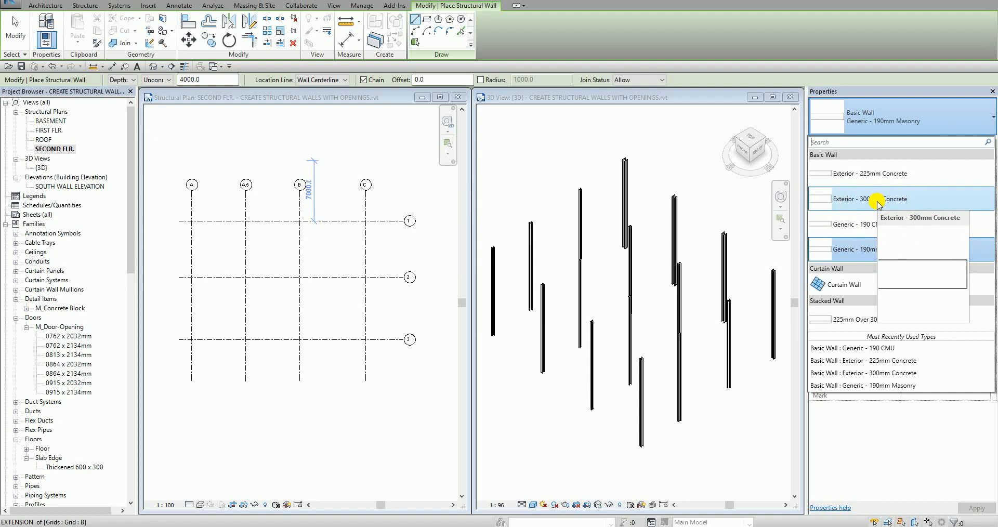
key(ctrl)
click(872, 202)
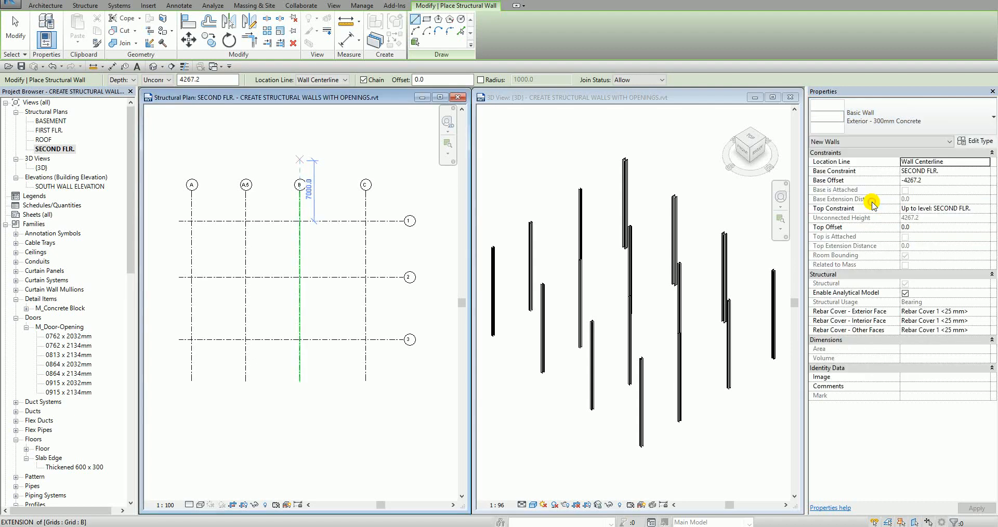
Set the new wall's depth down to the BASEMENT level
click(130, 81)
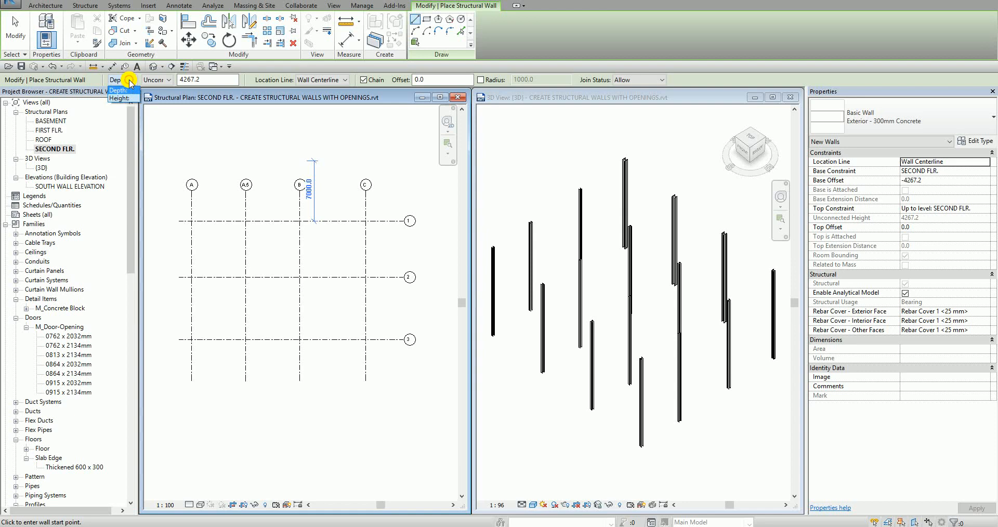
click(156, 80)
click(159, 91)
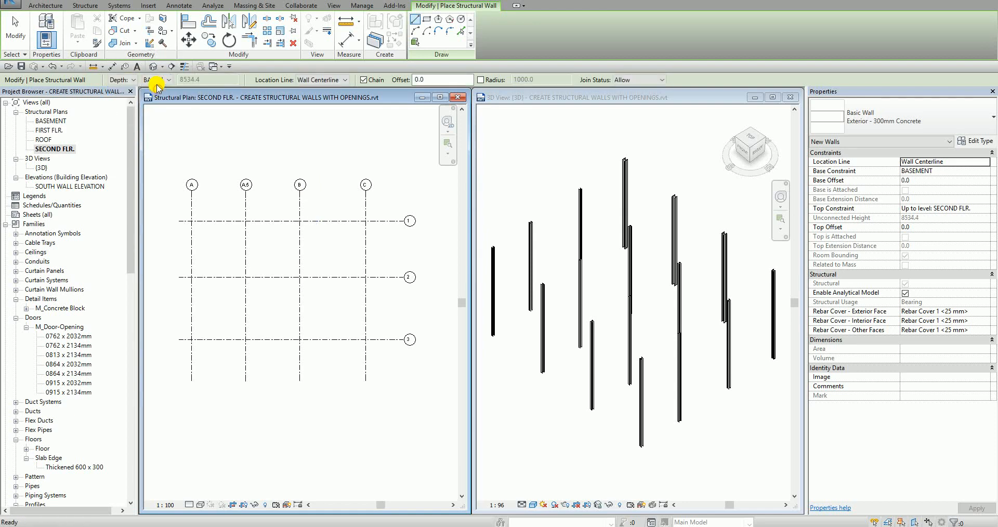
key(ctrl)
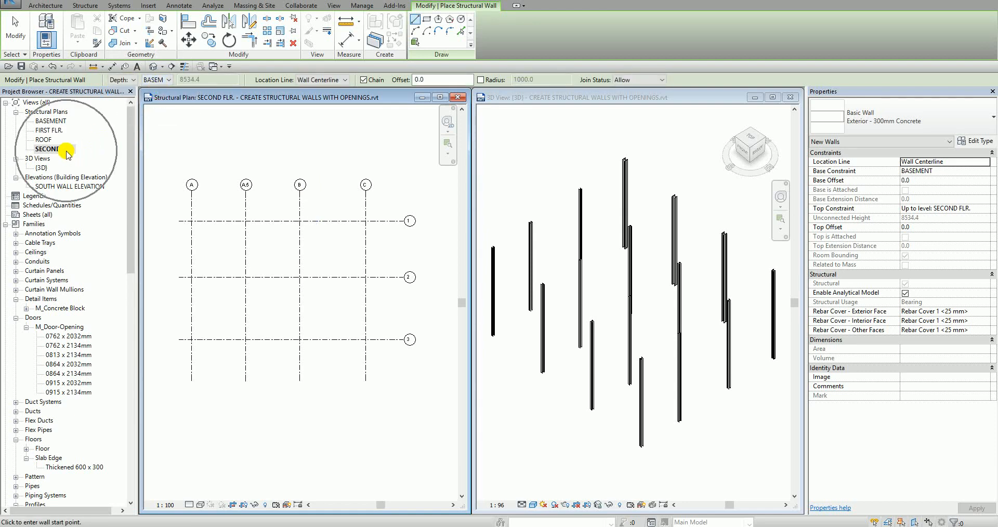
key(ctrl)
key(ctrl)
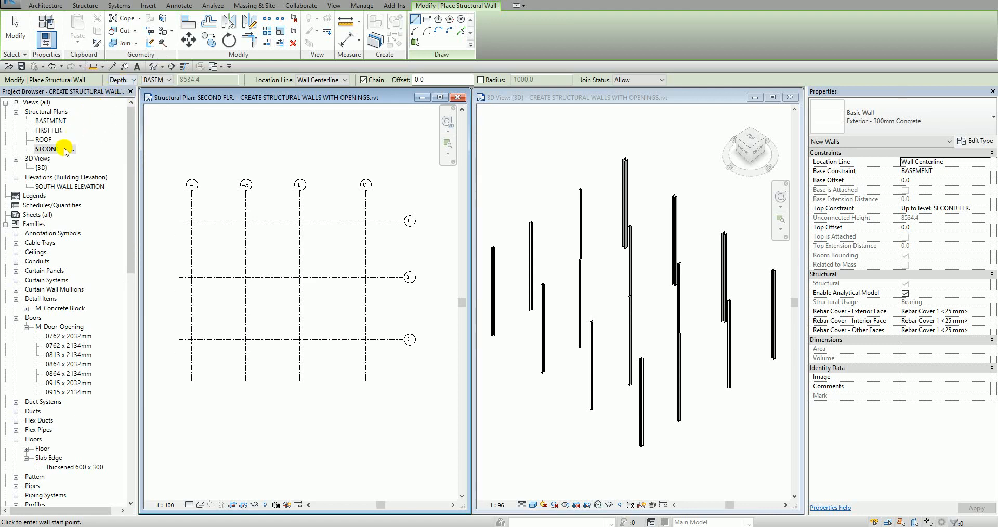
key(ctrl)
key(ctrl)
key(ctrl)
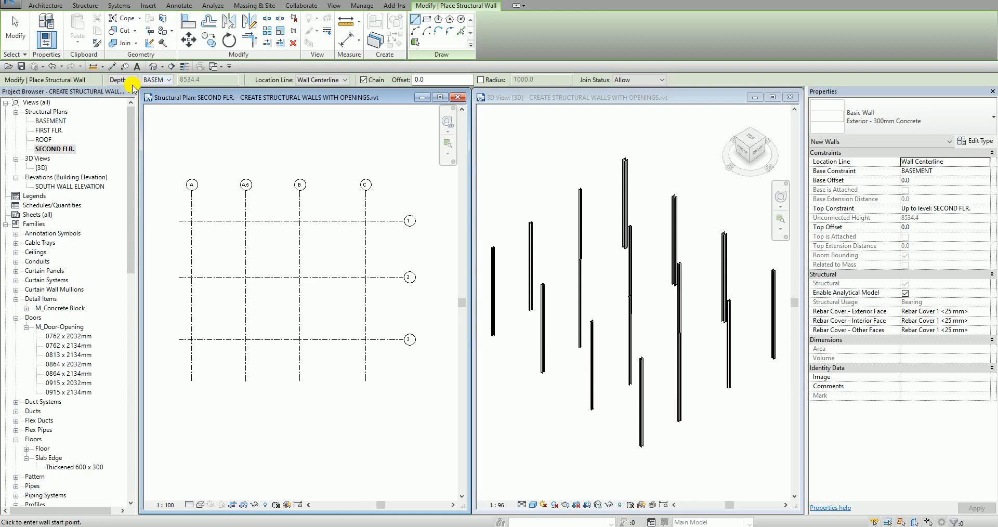
key(ctrl)
key(ctrl)
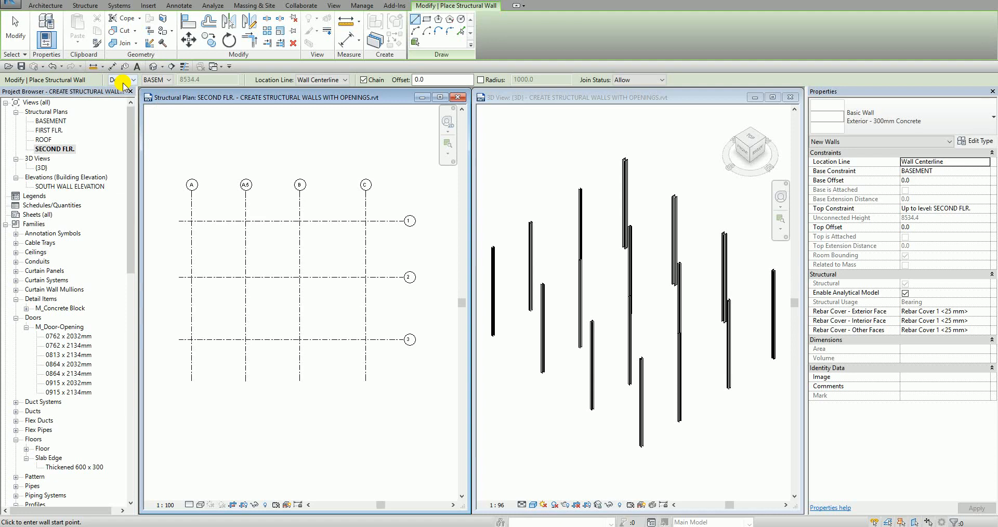
key(ctrl)
key(ctrl)
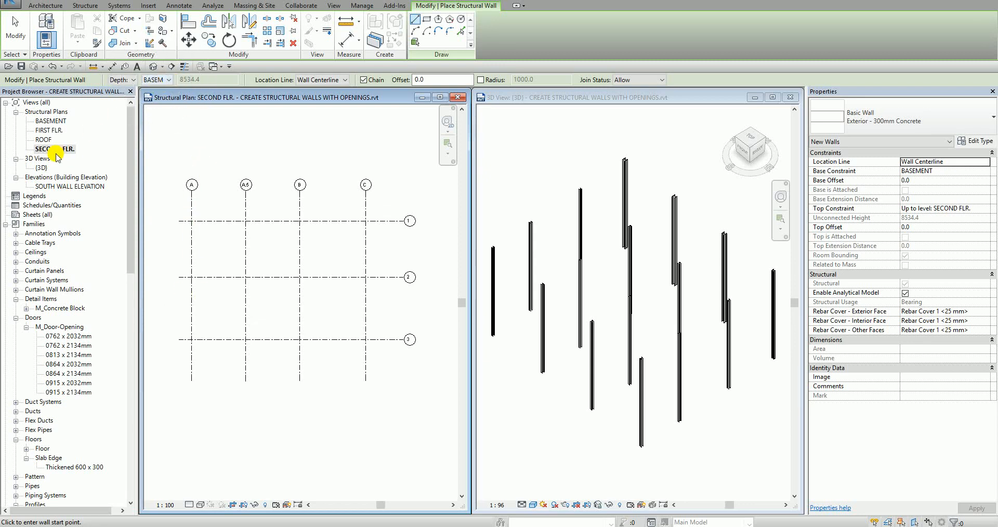
key(ctrl)
Switch the new wall's placement from Depth to Height and dismiss the warning
click(122, 80)
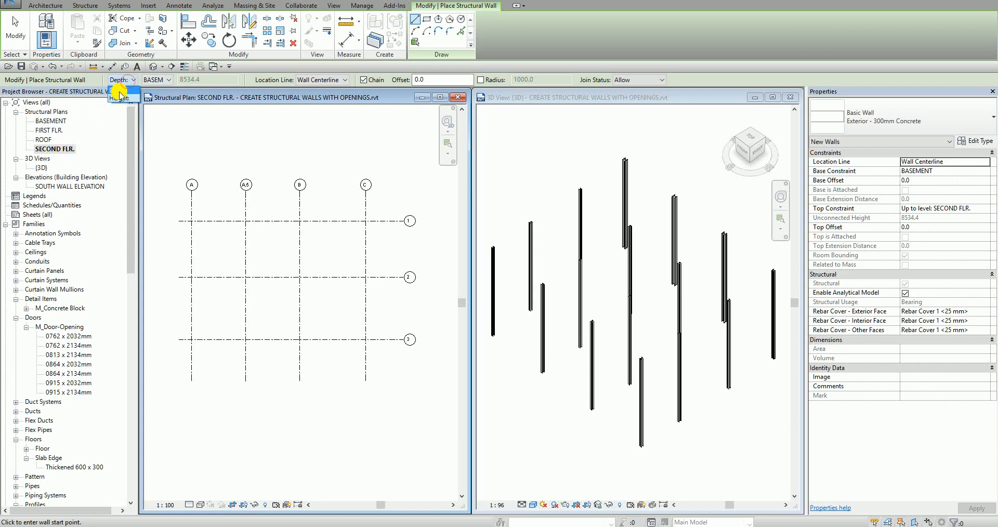
click(119, 99)
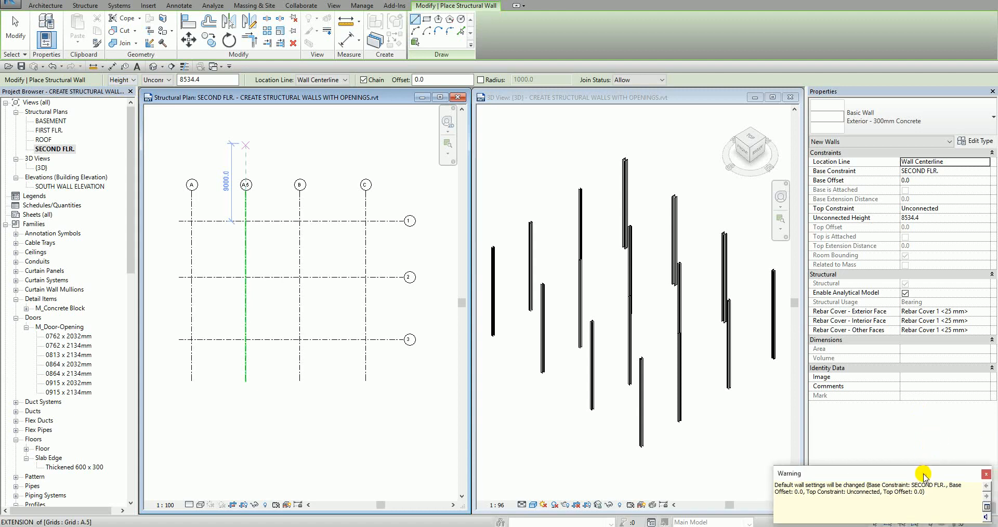
drag(925, 474, 329, 141)
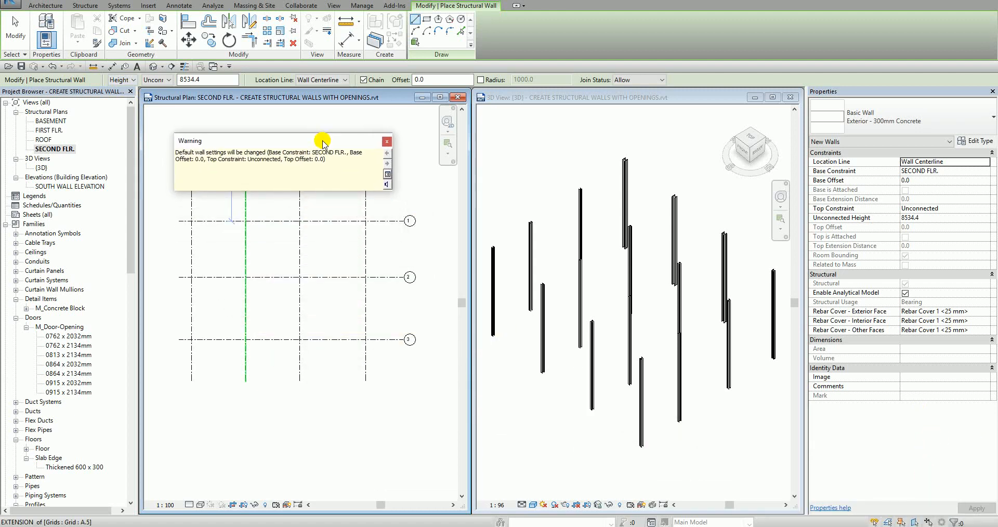
click(389, 138)
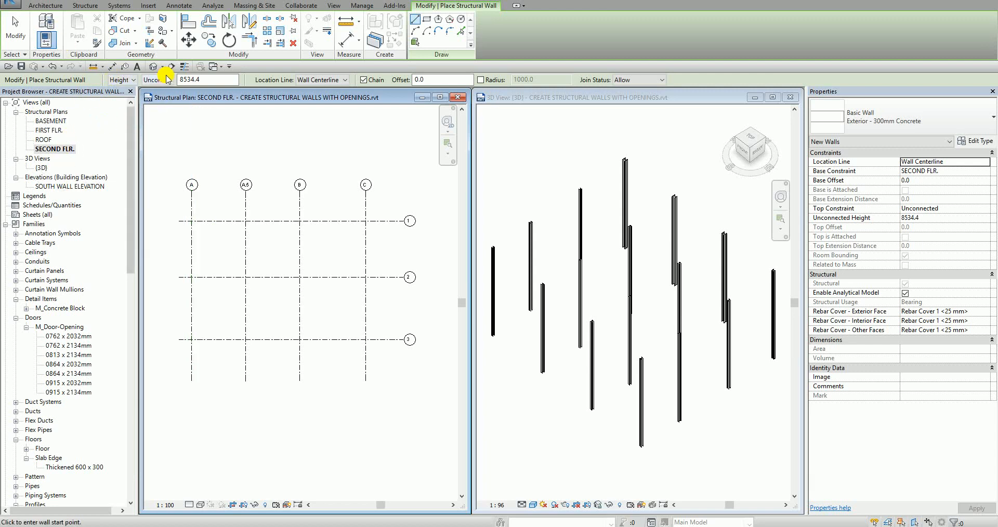
Try to set the new wall's height up to FIRST FLR., then cancel the error and dismiss the warning
click(163, 82)
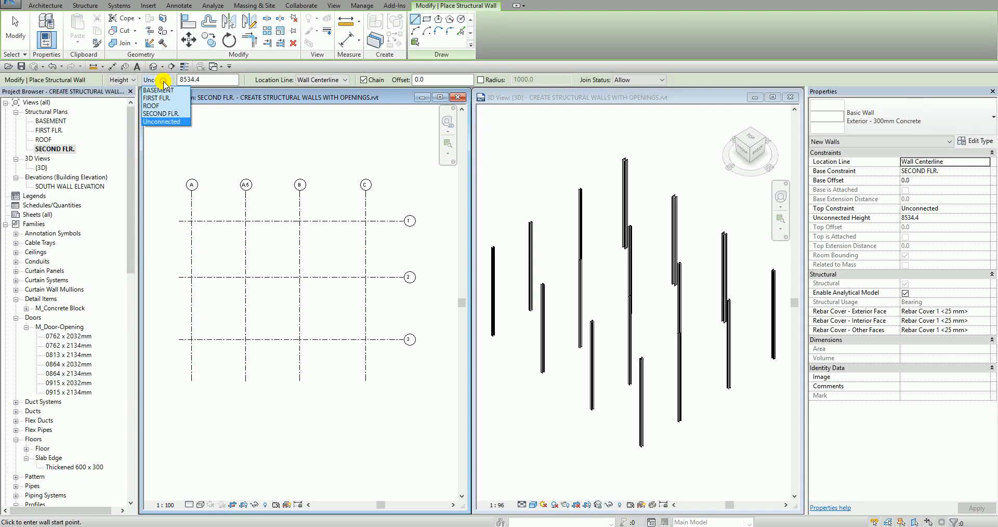
click(163, 81)
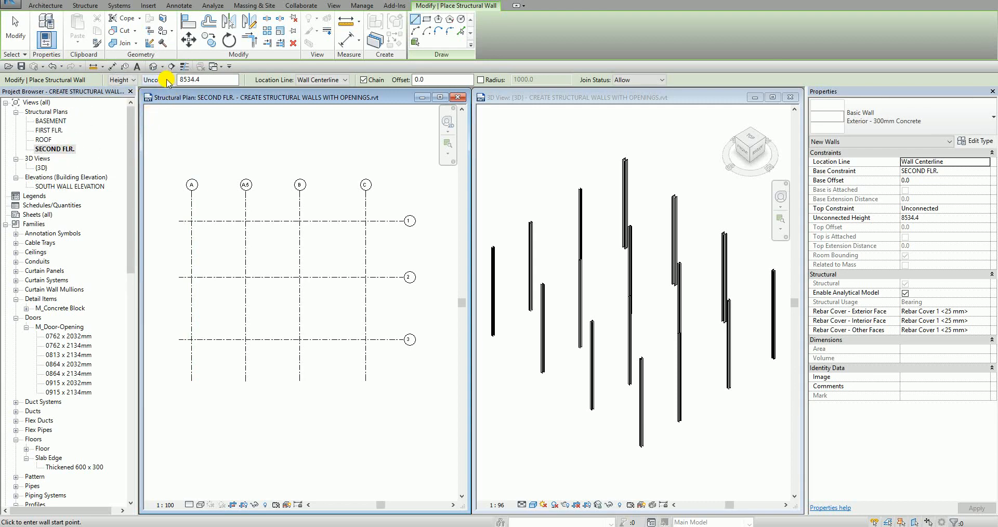
click(166, 82)
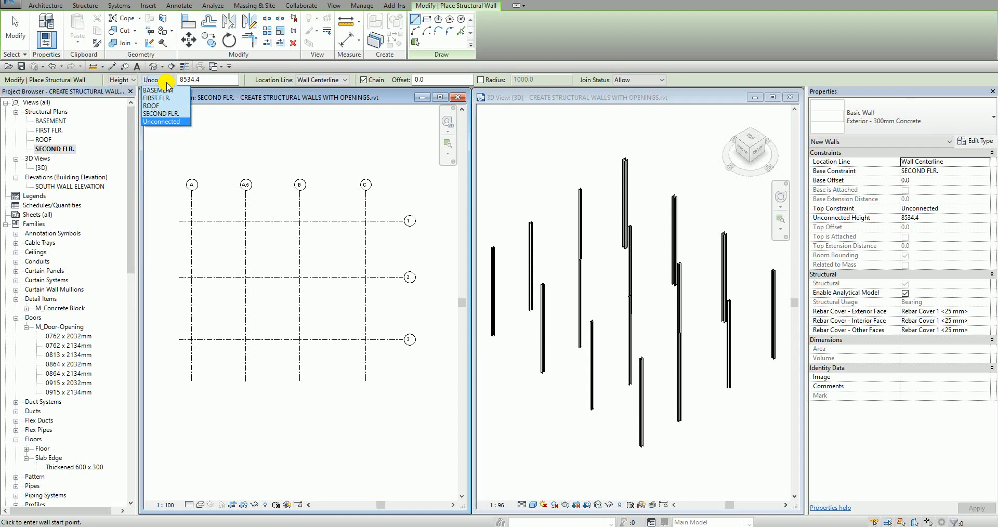
click(163, 99)
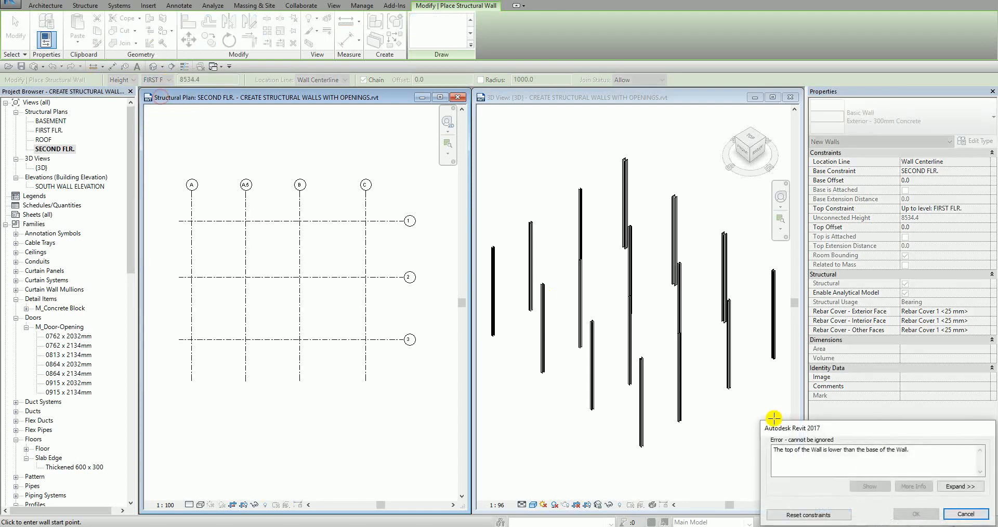
drag(823, 427, 260, 146)
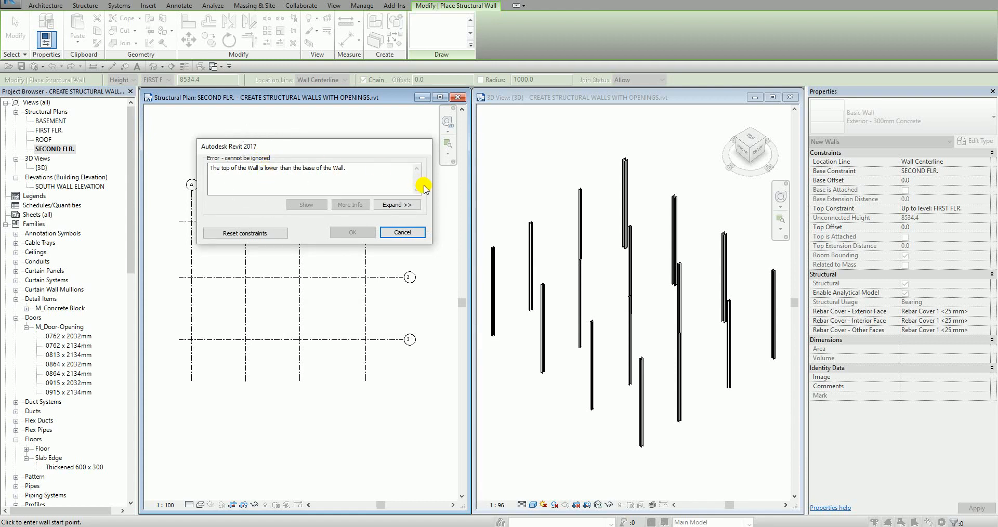
click(401, 232)
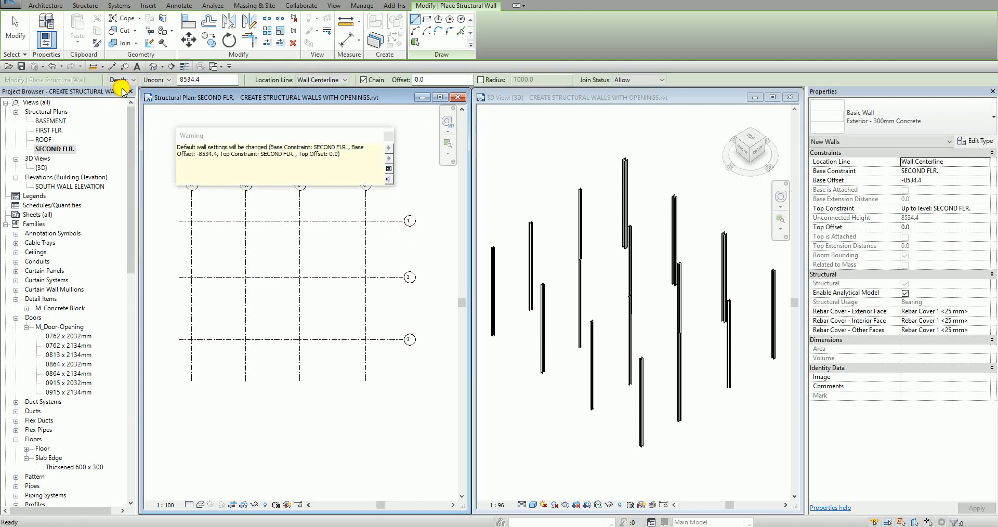
click(388, 137)
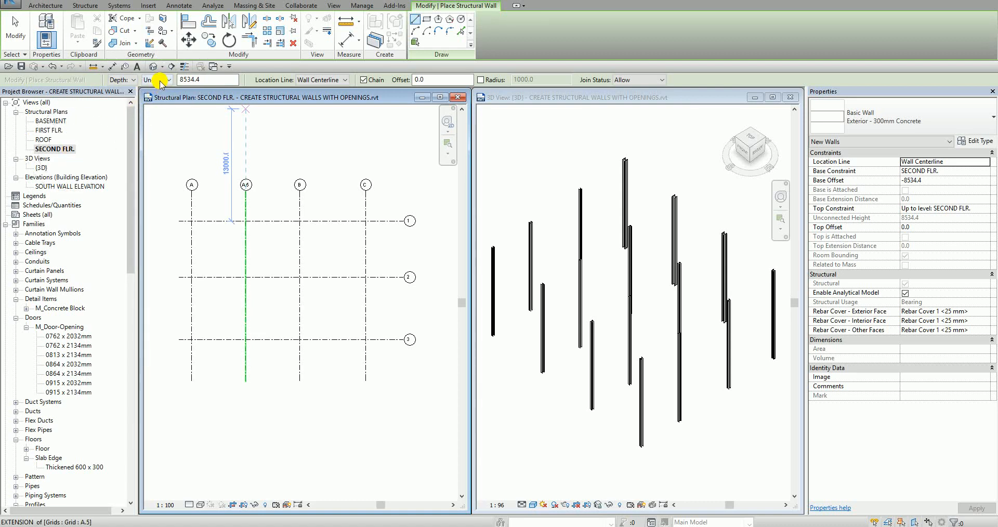
Try to set the new wall's depth to the ROOF level and cancel the error
click(159, 80)
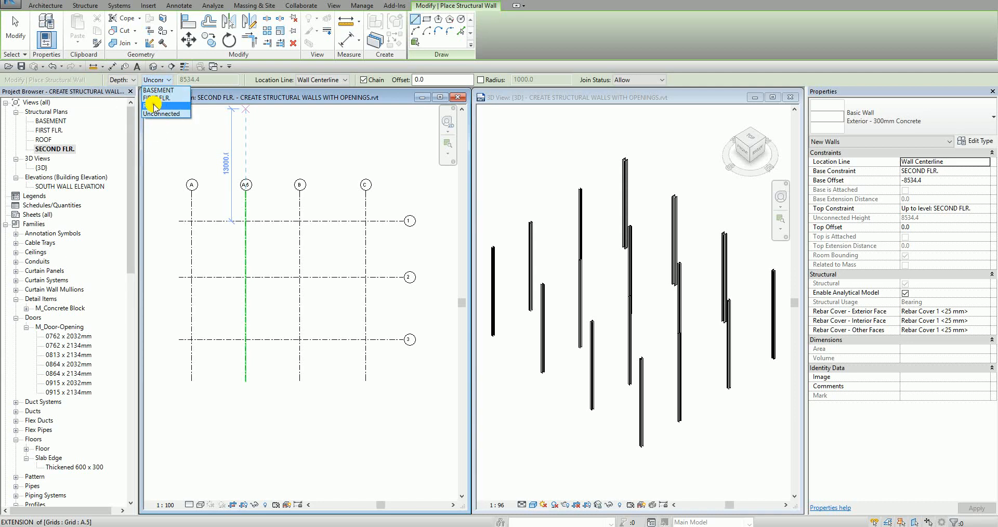
click(154, 106)
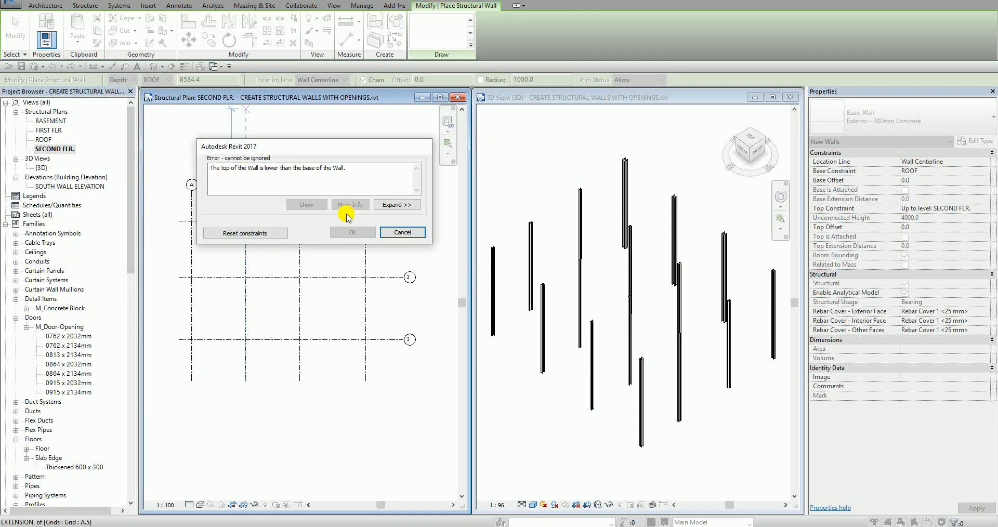
click(403, 232)
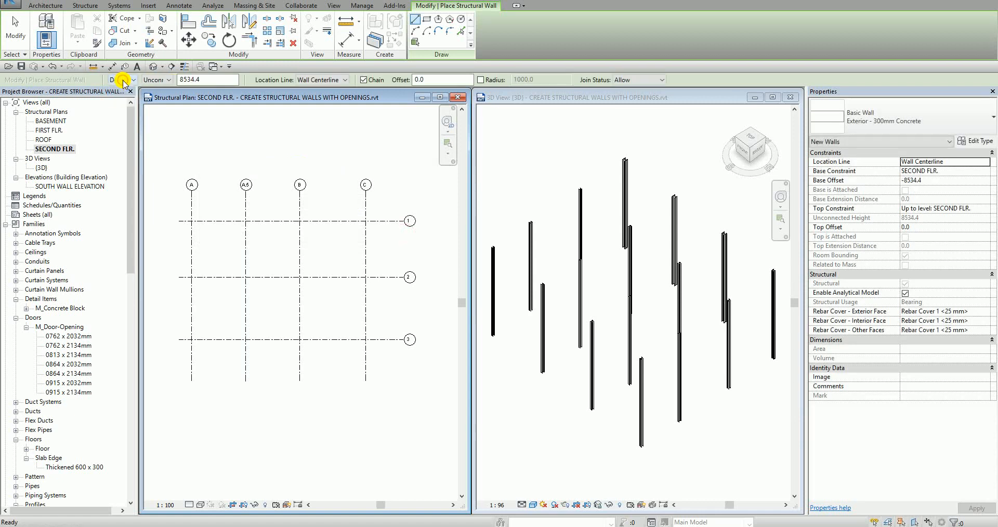
Set the new wall's depth to BASEMENT and its location line to Core Face: Exterior
click(159, 80)
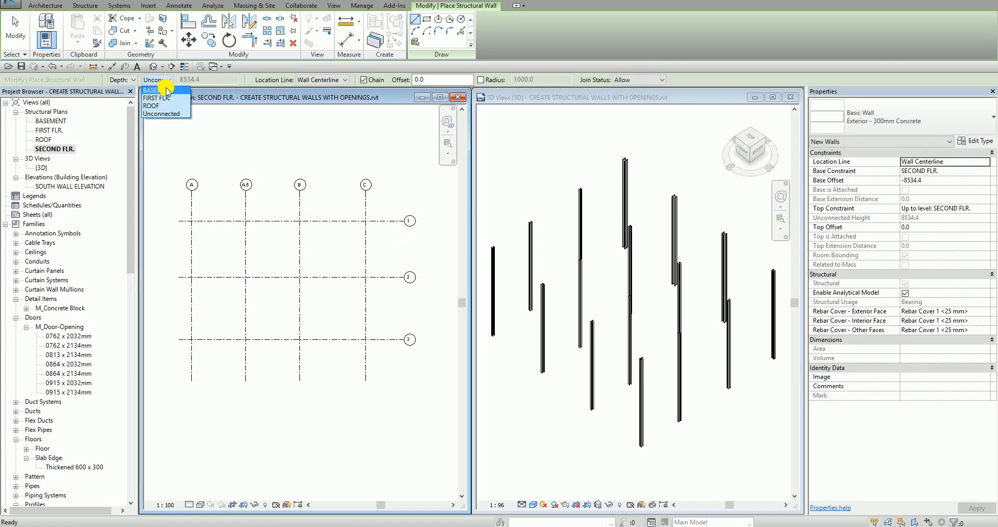
click(156, 90)
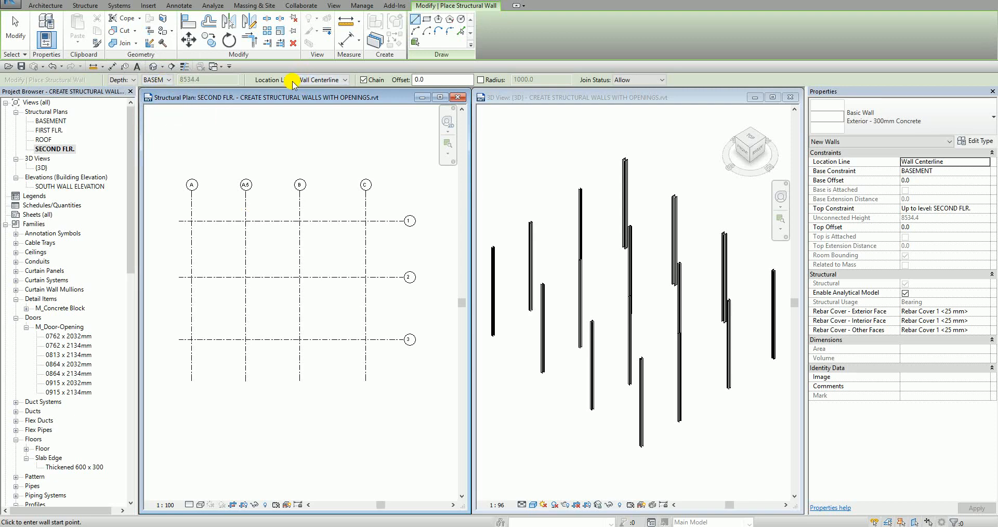
click(325, 79)
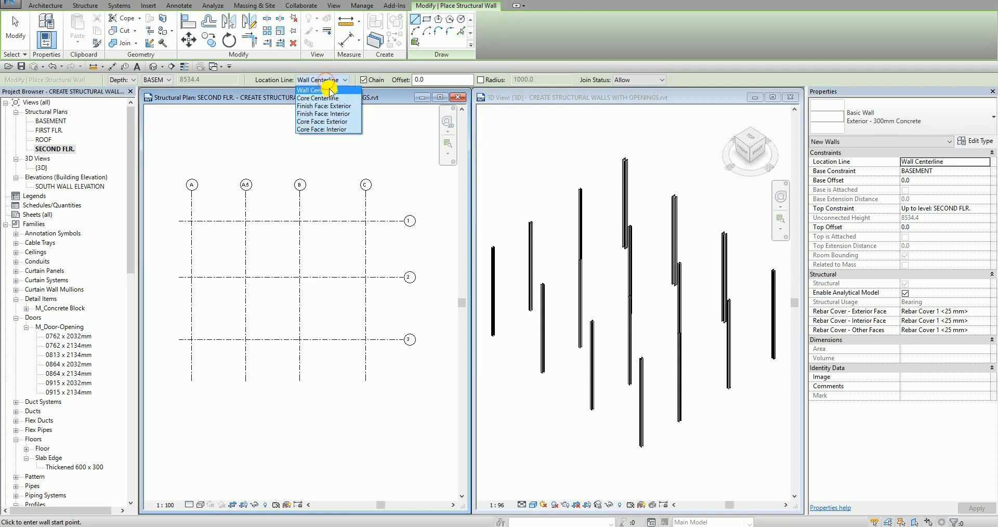
click(328, 121)
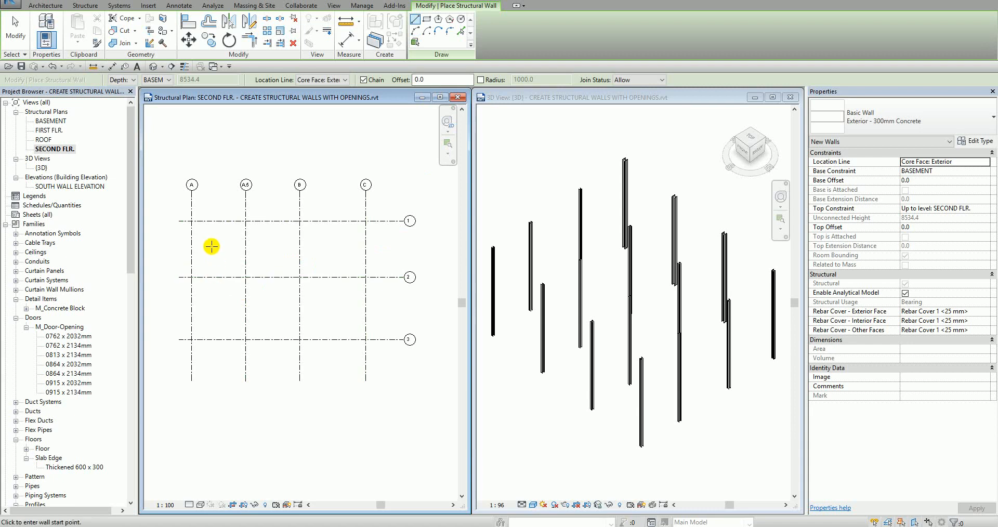
Draw a closed chain of structural walls through grid intersections A1, B1, B2, C2, C3 and A3 back to A1, then end the wall command
click(192, 222)
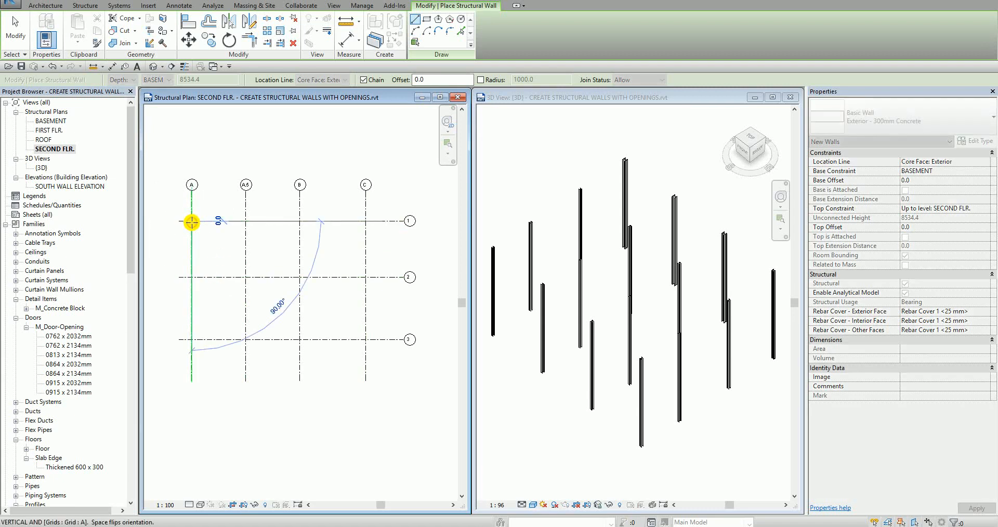
click(302, 223)
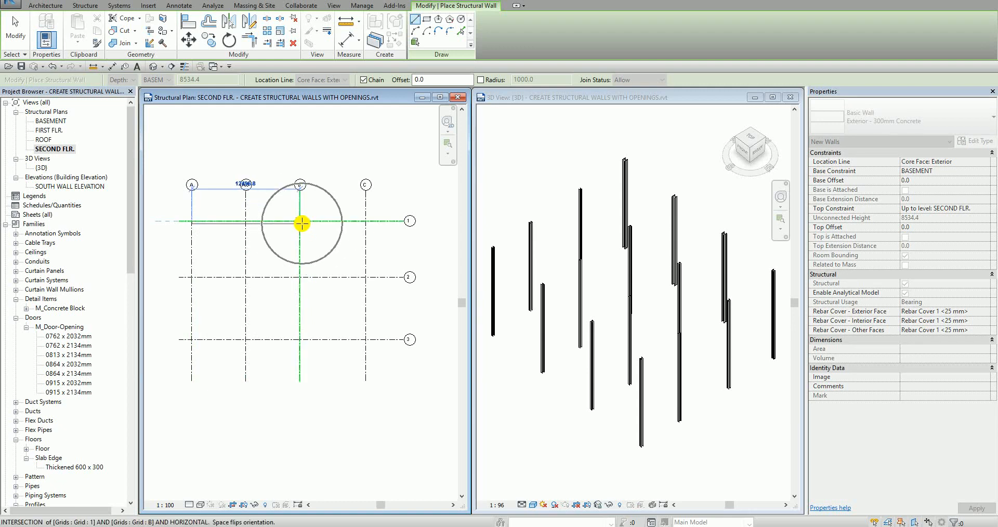
click(302, 223)
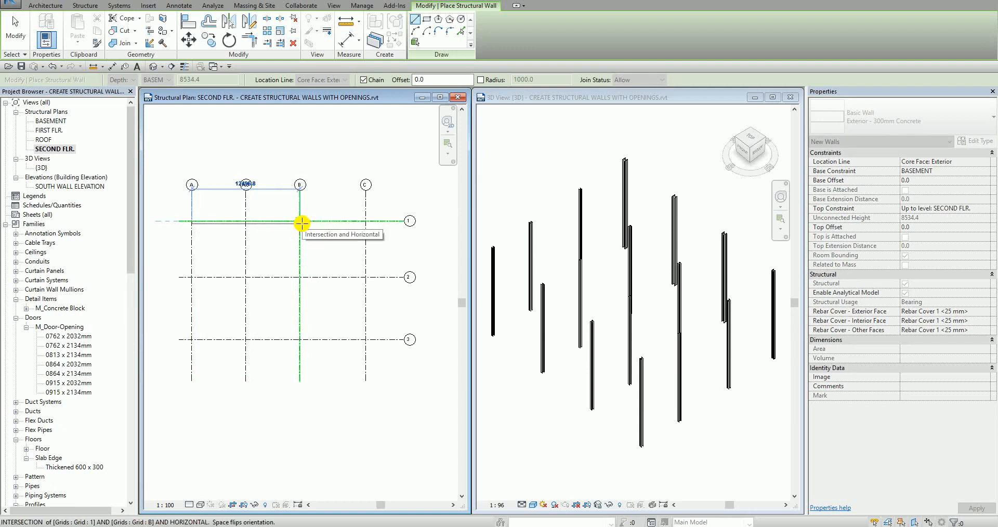
click(302, 223)
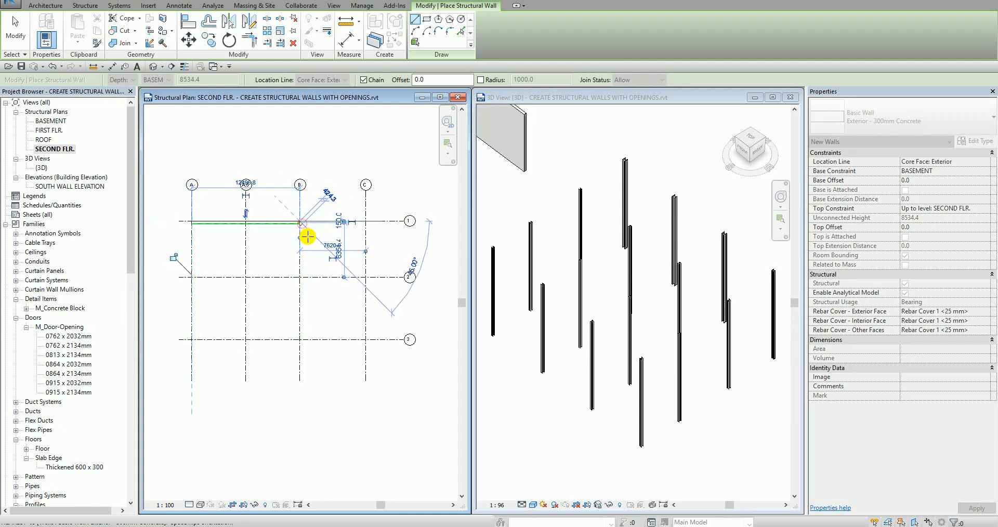
click(296, 276)
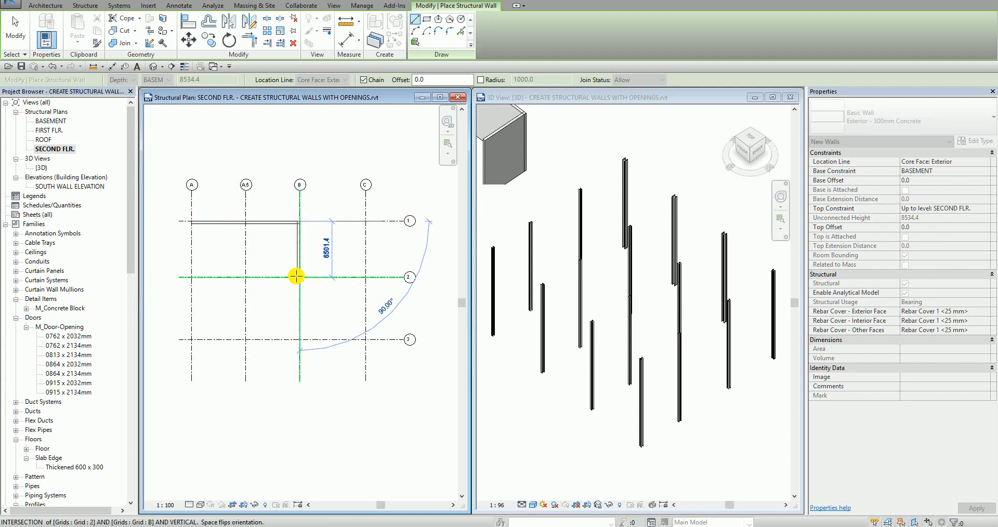
click(366, 276)
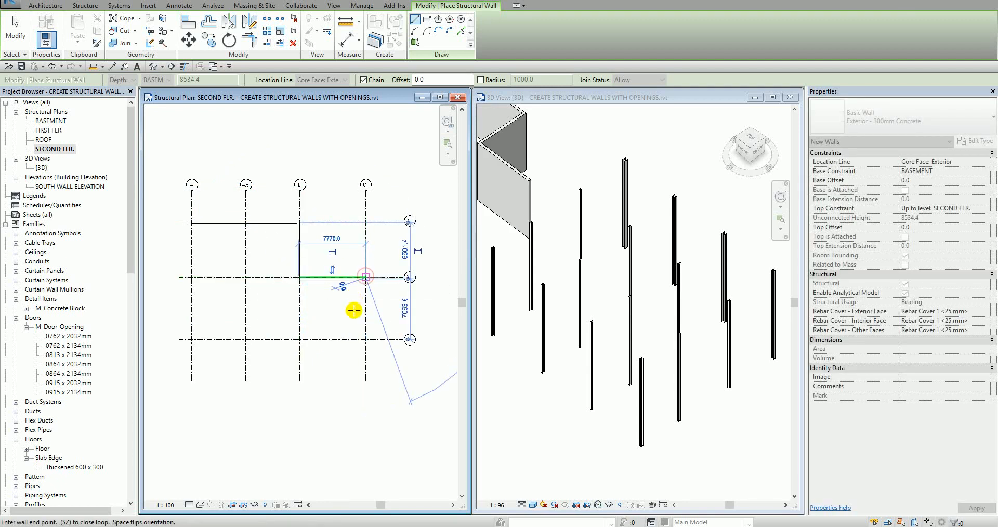
click(364, 339)
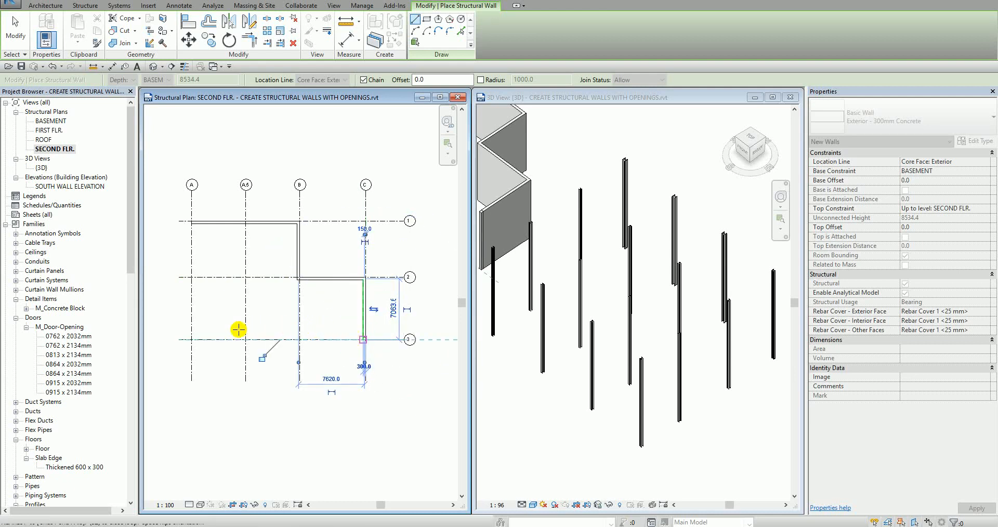
click(191, 341)
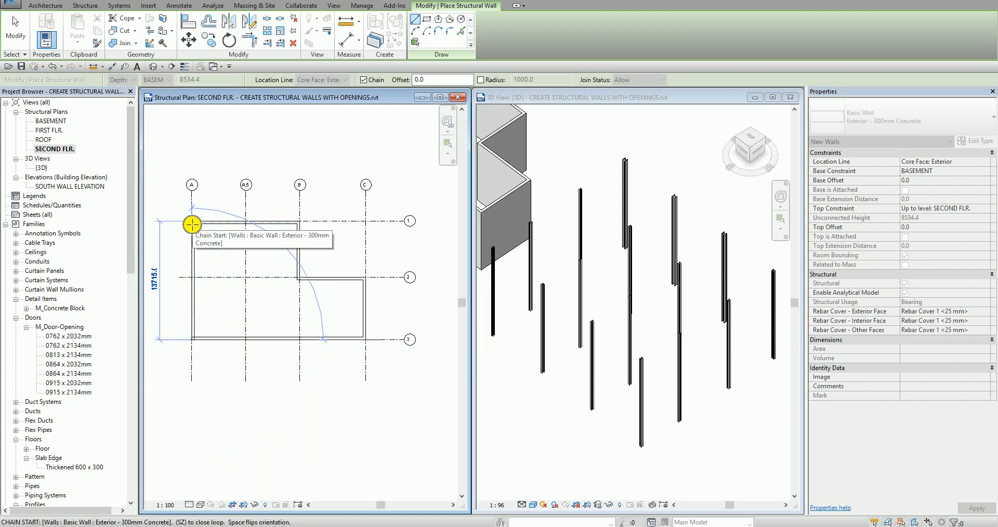
key(Escape)
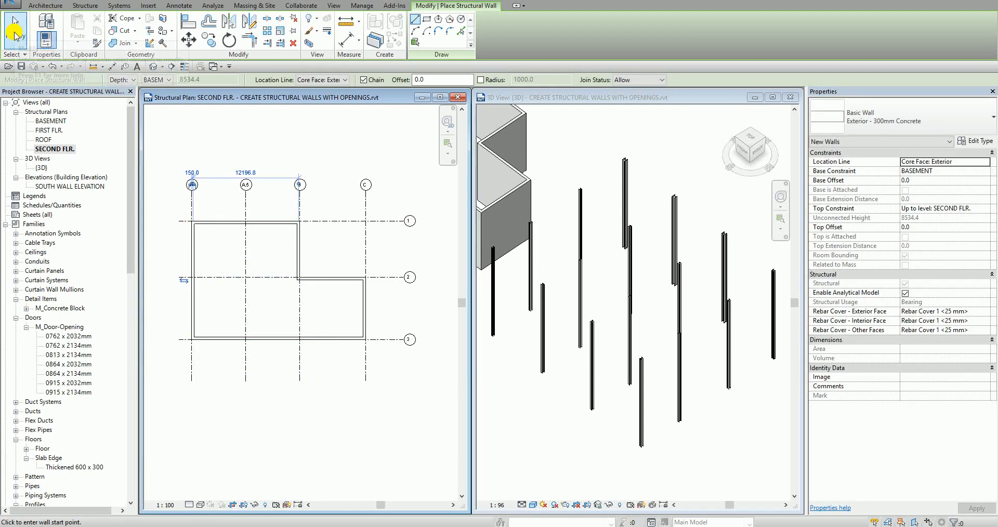
click(15, 36)
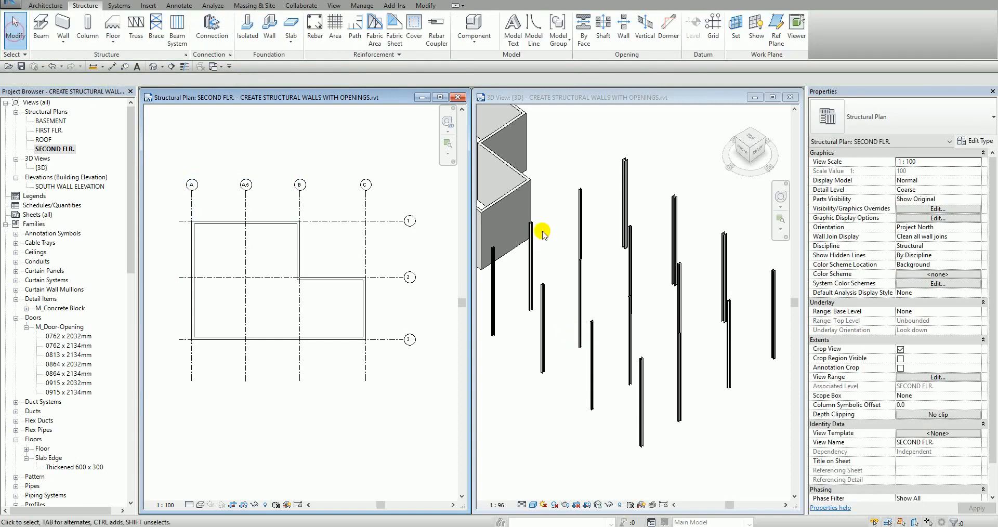
middle_drag(574, 254, 730, 361)
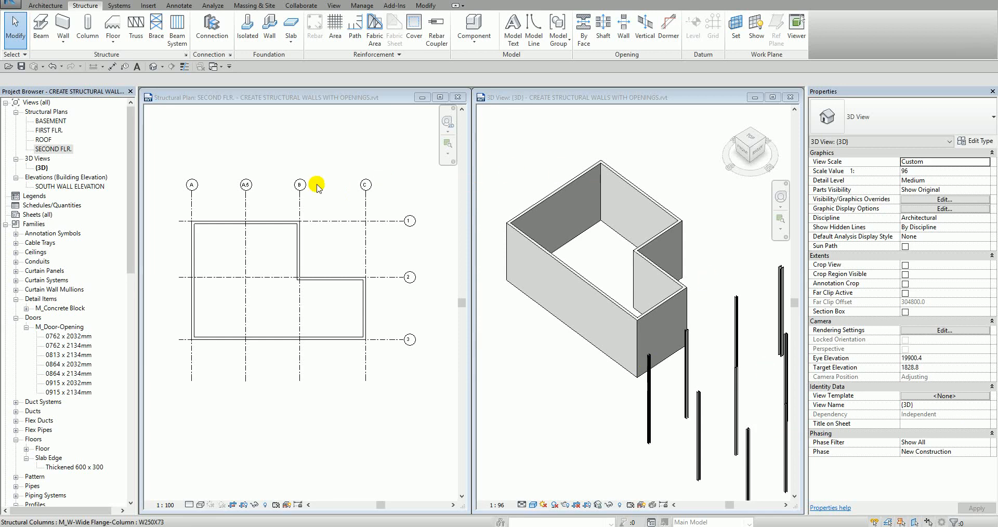
Open the BASEMENT structural plan, close the SECOND FLR. plan, and tile the basement plan beside the 3D view
click(249, 146)
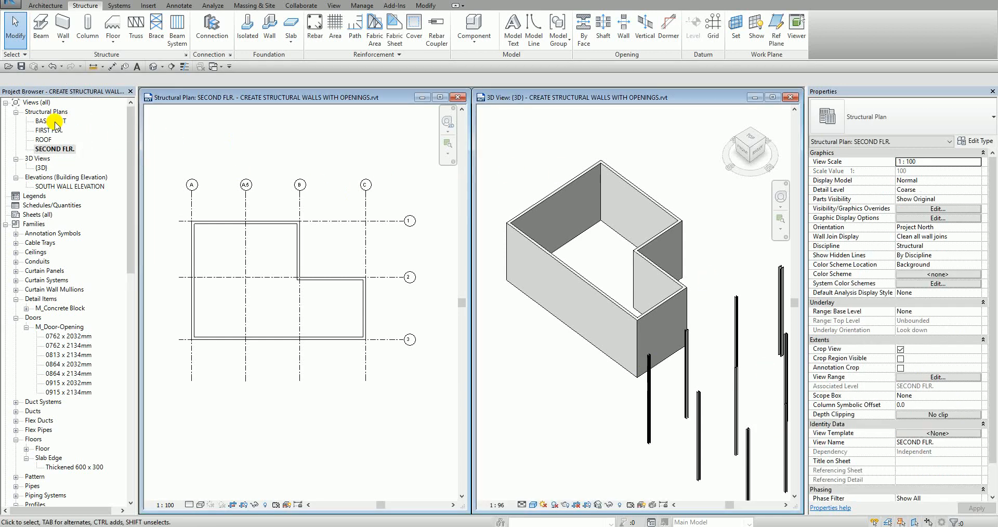
key(ctrl)
key(ctrl)
double_click(54, 121)
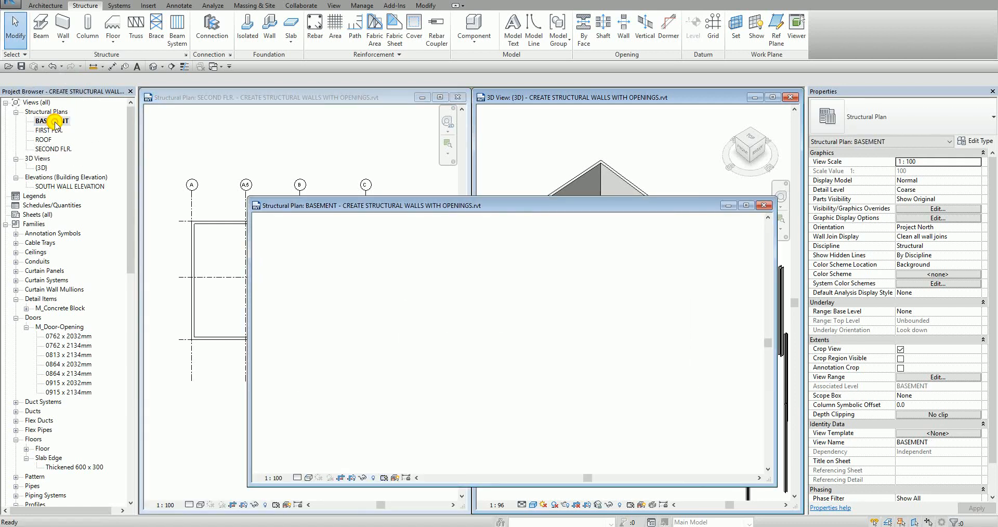
drag(696, 206, 603, 178)
click(458, 98)
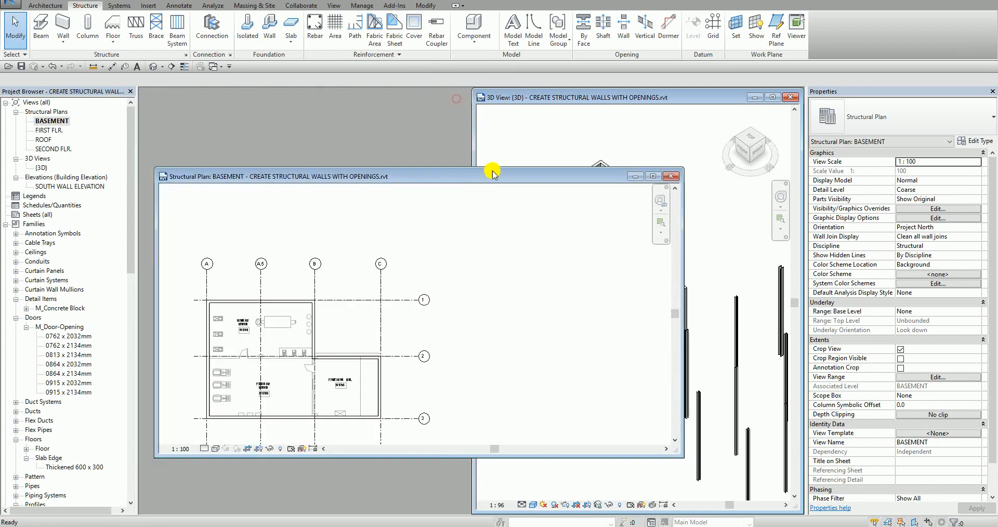
drag(495, 180, 483, 116)
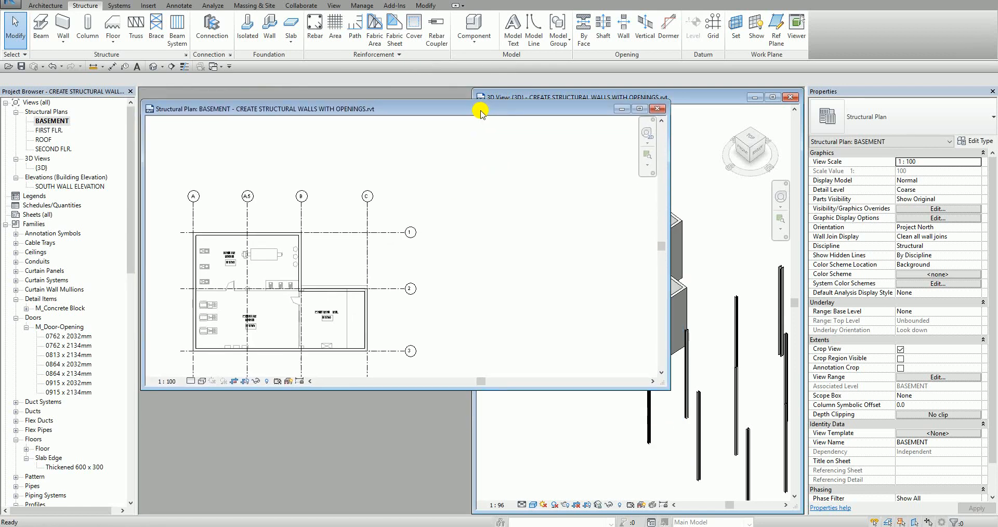
key(w)
key(t)
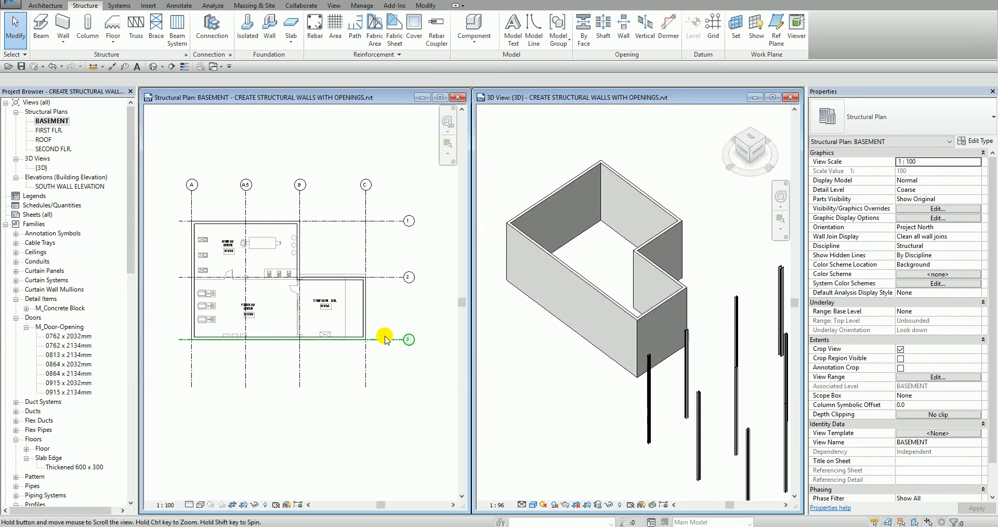
Select the six exterior walls one by one in the basement plan, then clear the selection
middle_drag(386, 337, 377, 343)
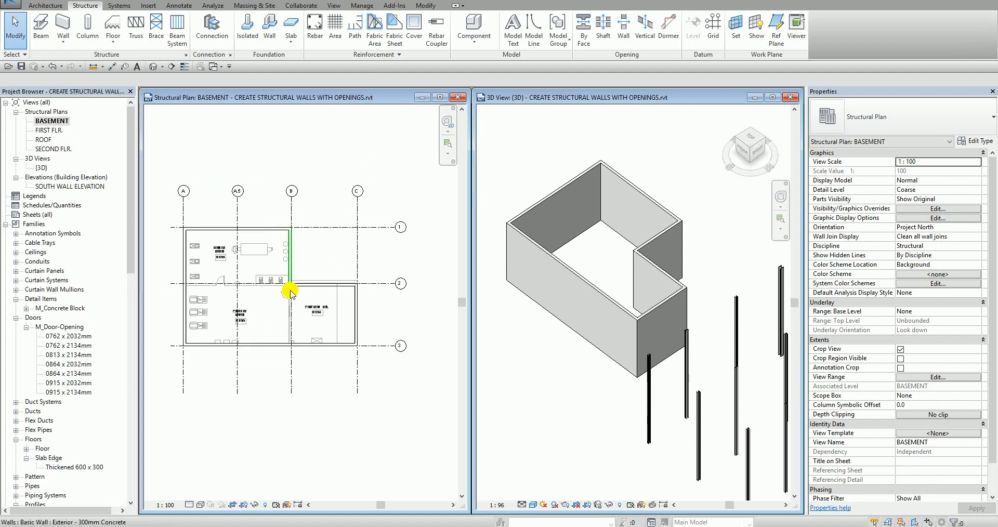
click(708, 286)
middle_drag(662, 303, 672, 293)
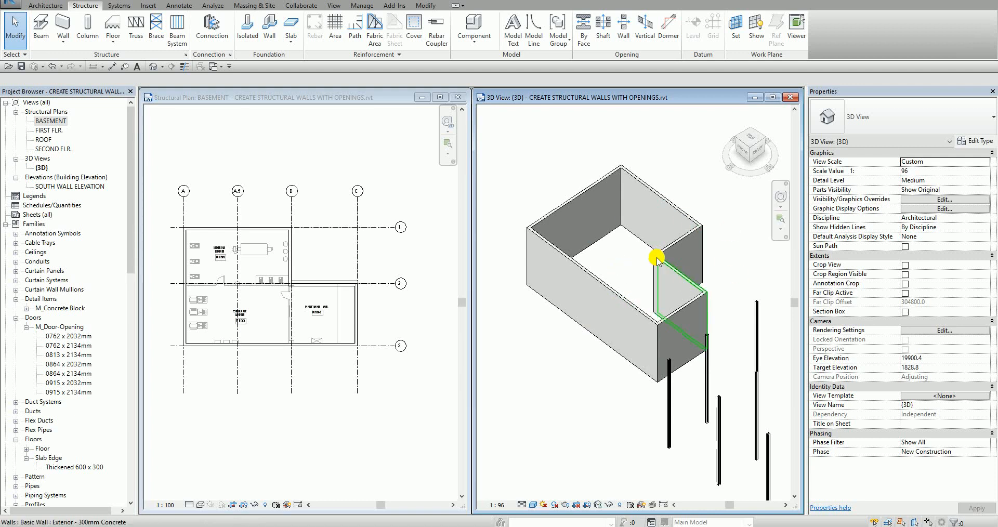
click(394, 271)
scroll(250, 276, up, 1)
middle_drag(250, 276, 246, 243)
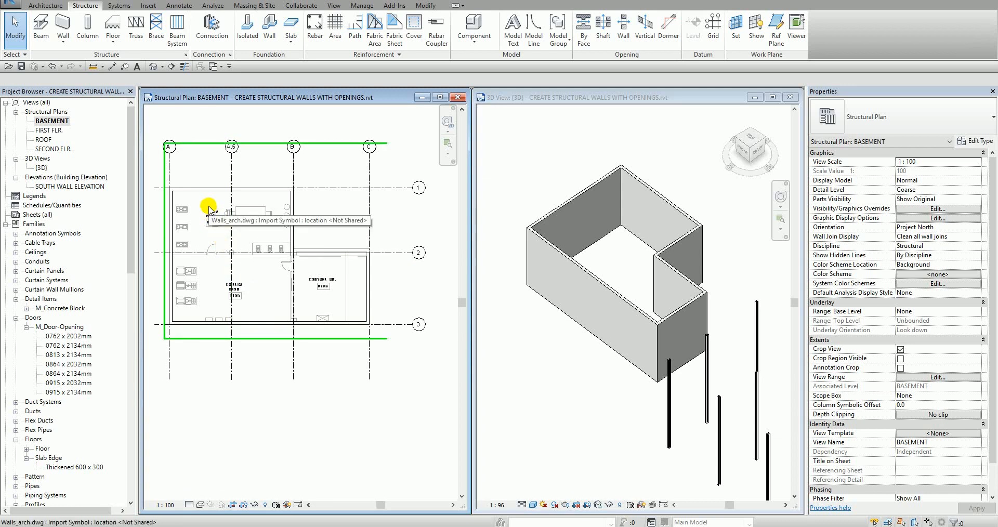
click(211, 192)
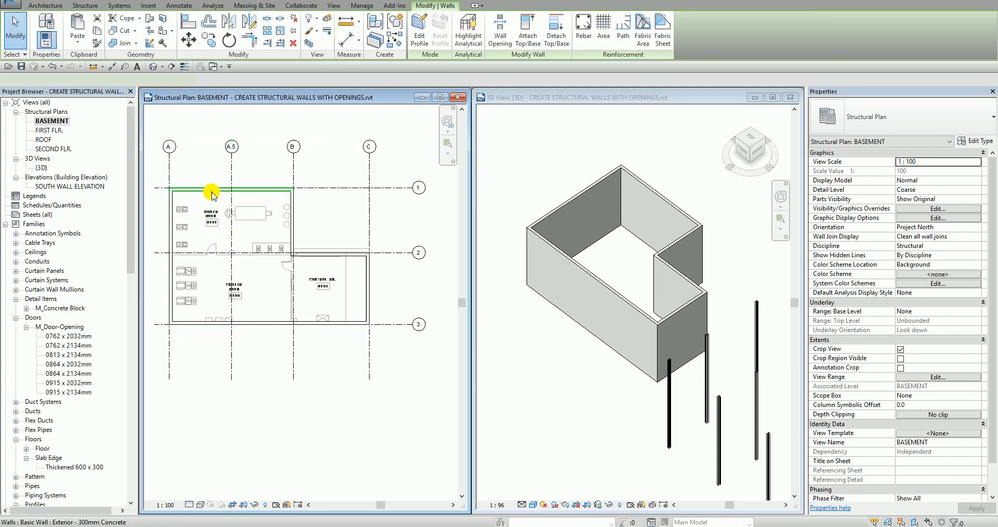
ctrl+click(173, 242)
ctrl+click(197, 325)
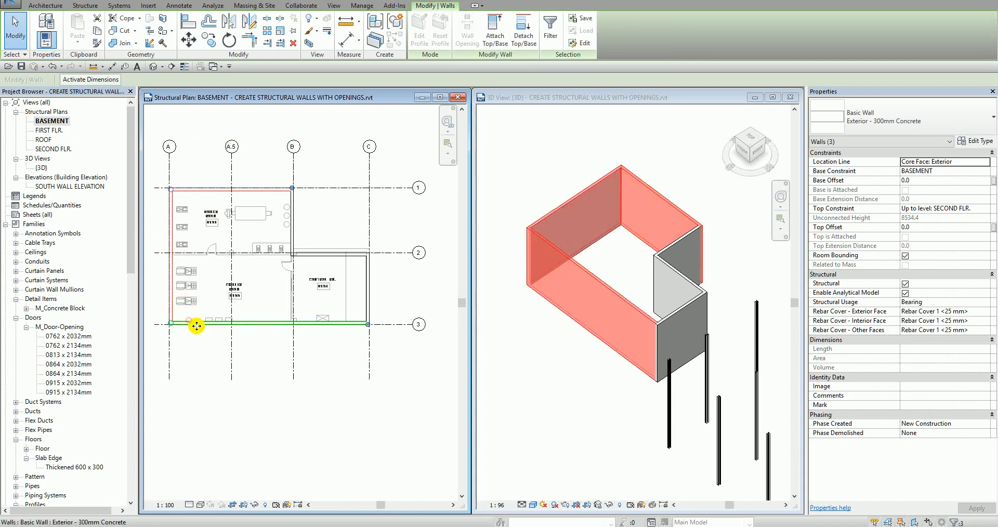
ctrl+click(369, 305)
ctrl+click(350, 254)
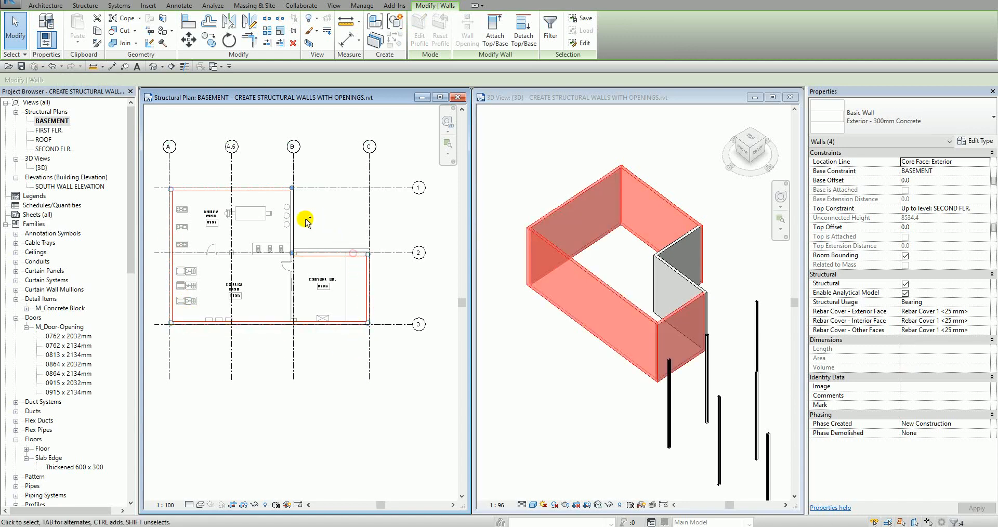
ctrl+click(293, 217)
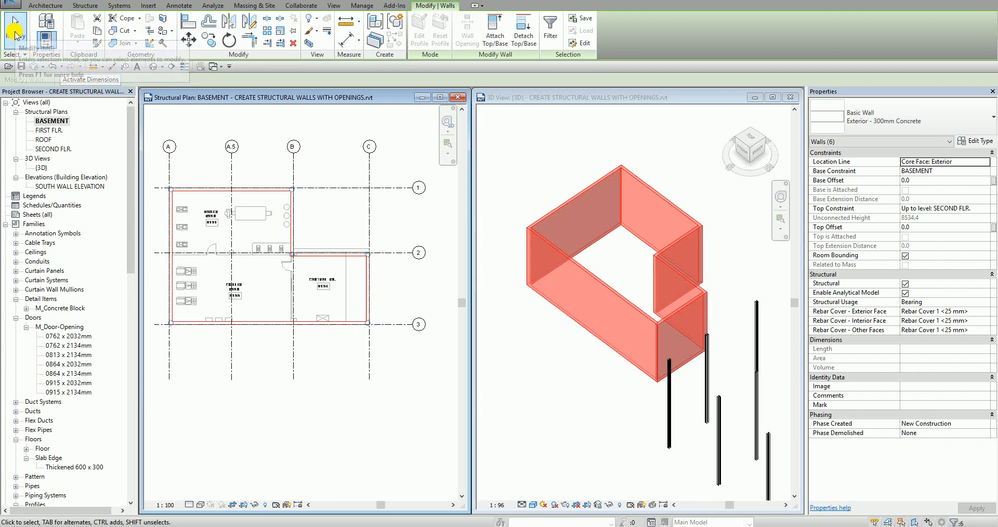
click(15, 35)
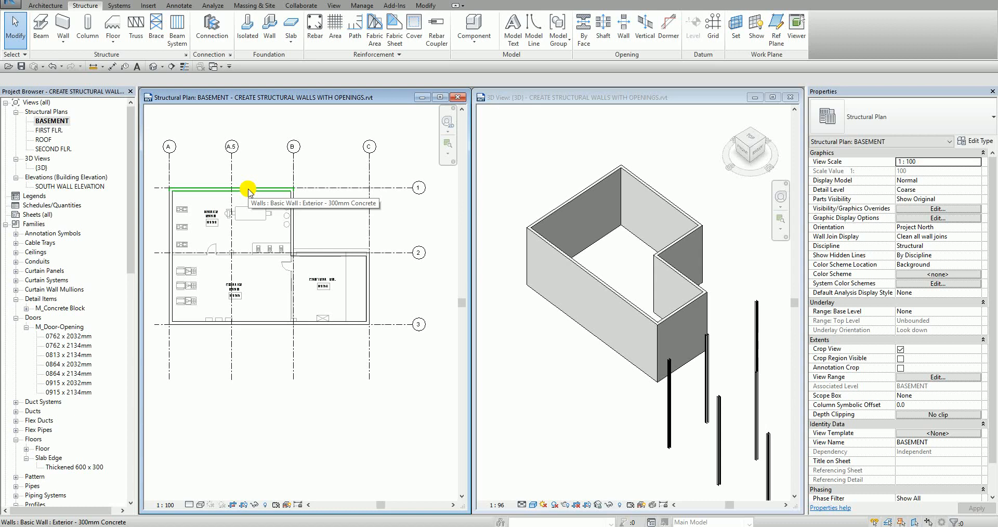
Select the whole connected wall chain at once starting from the grid 1 wall, then deselect it
key(Tab)
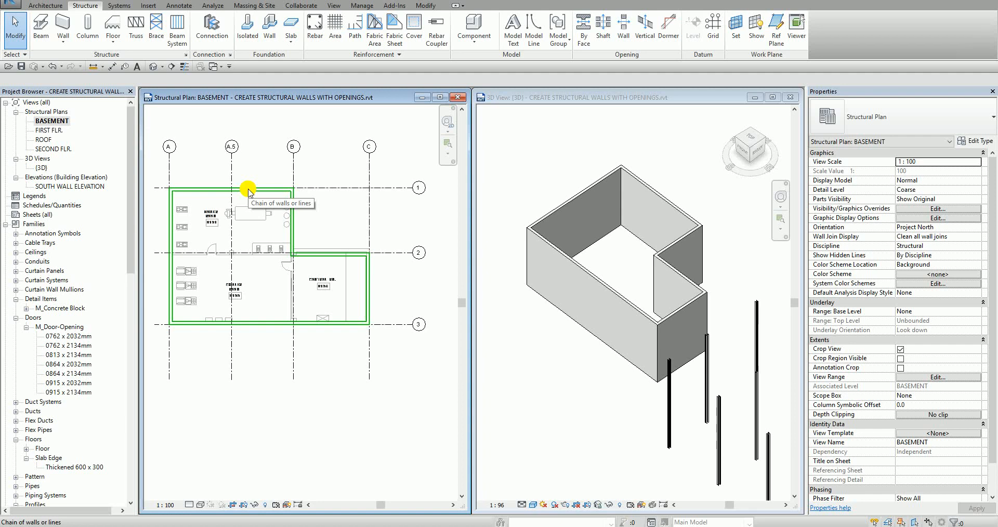
click(249, 192)
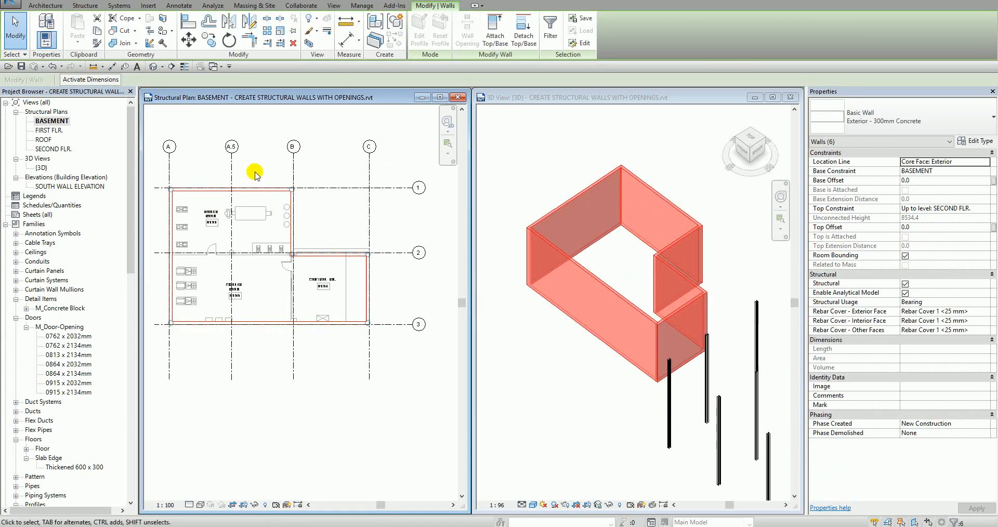
click(263, 173)
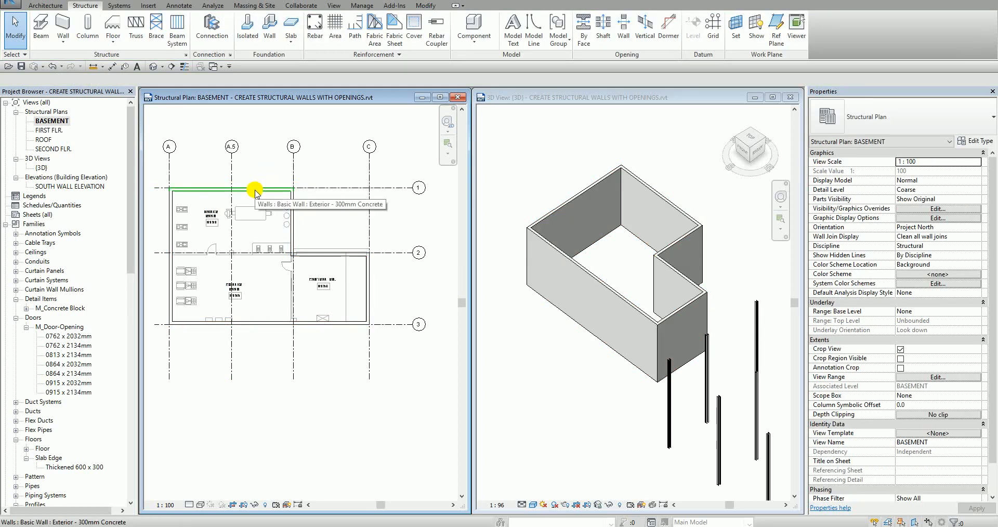
Select the complete chain of exterior walls, set their base offset to -450, and clear the selection
key(Tab)
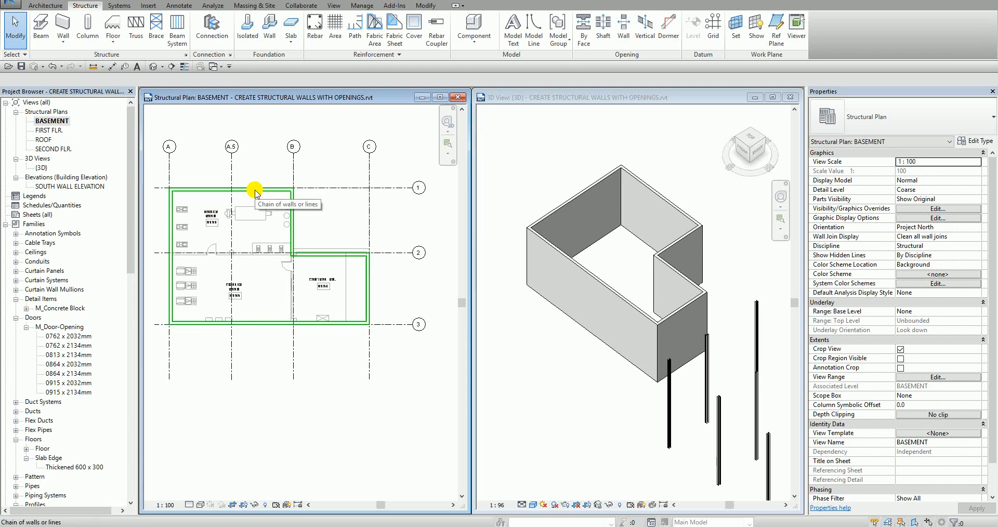
click(255, 193)
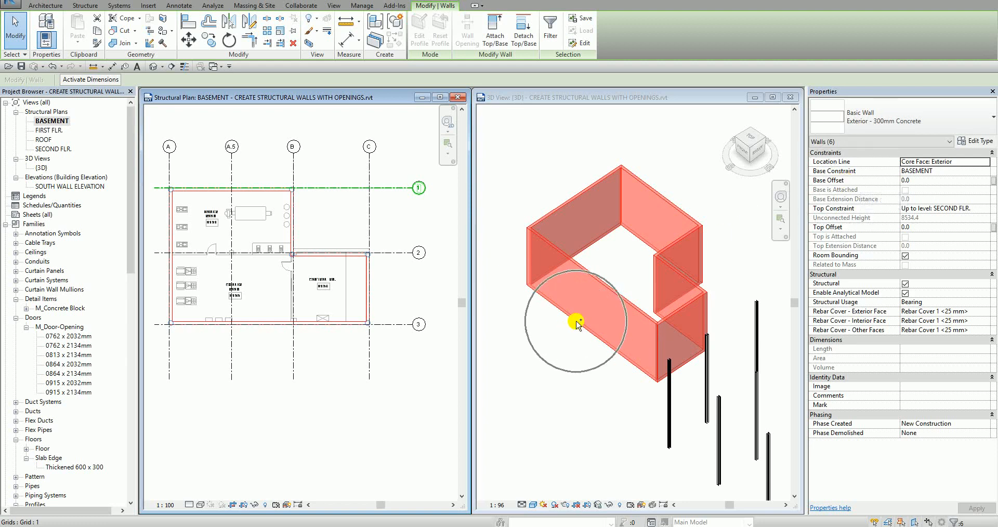
click(921, 172)
click(919, 182)
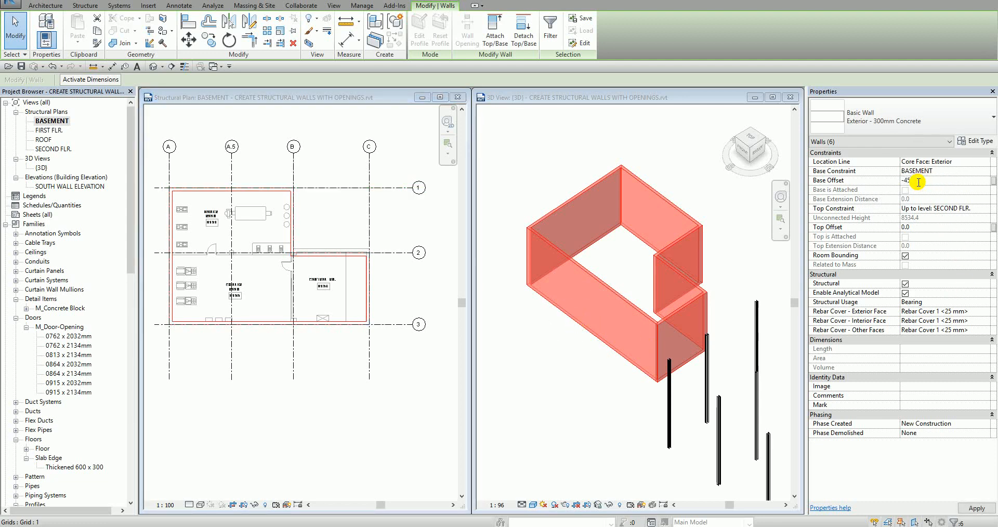
text(-450)
click(976, 507)
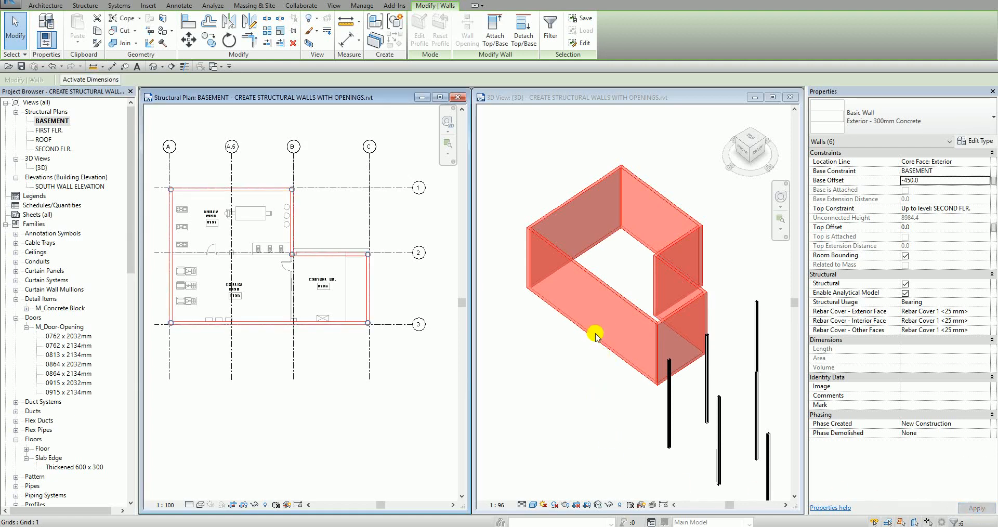
click(928, 181)
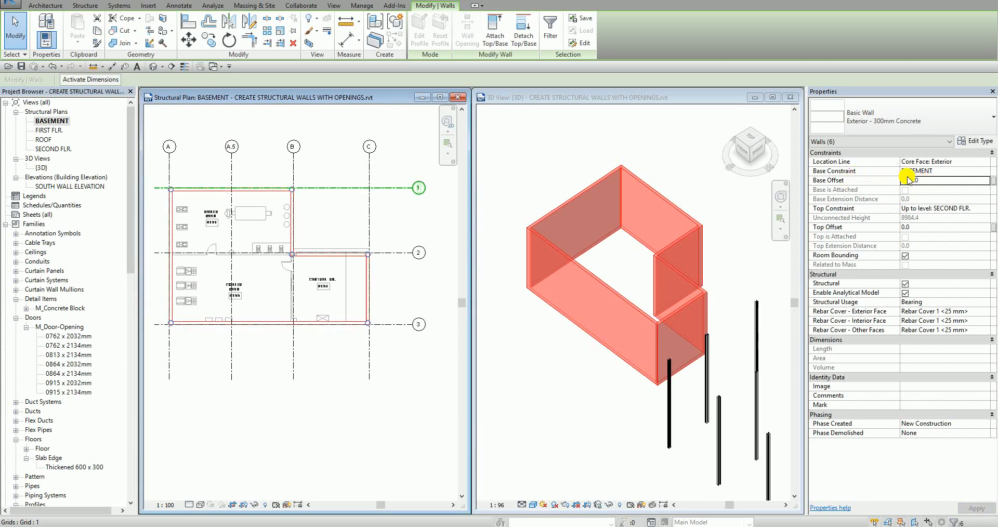
text(-450)
click(913, 179)
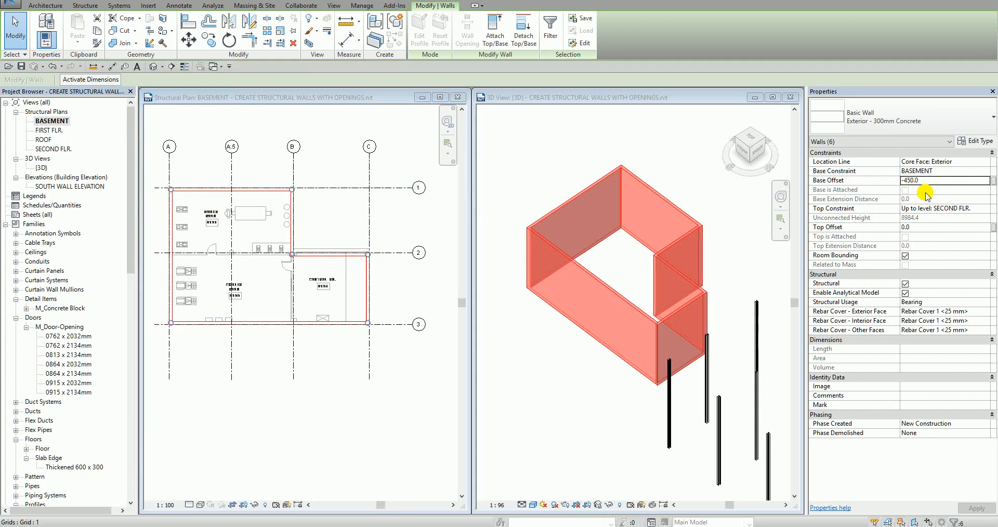
click(349, 397)
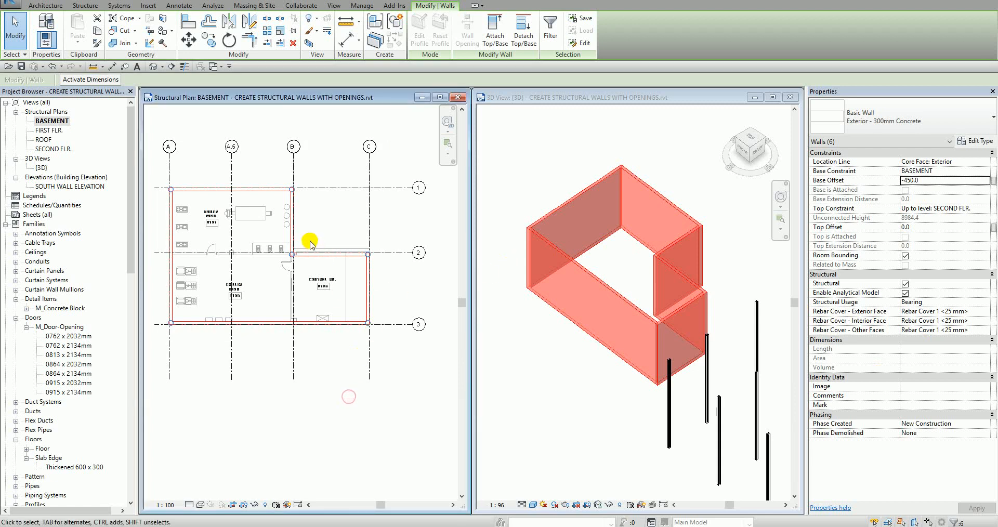
scroll(311, 242, up, 5)
click(305, 302)
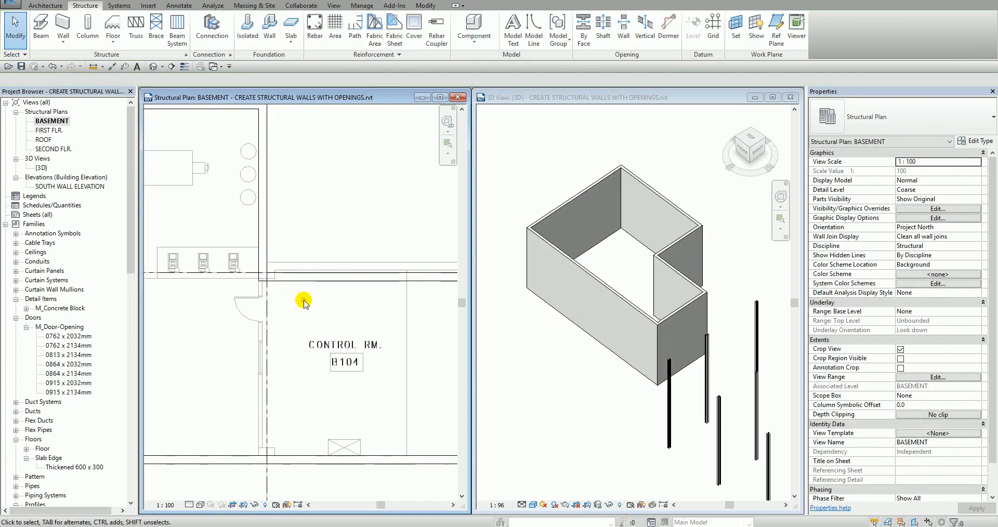
Align the exterior face of the short grid 2 wall by the control room with the wall line in the imported architectural drawing
scroll(281, 299, up, 2)
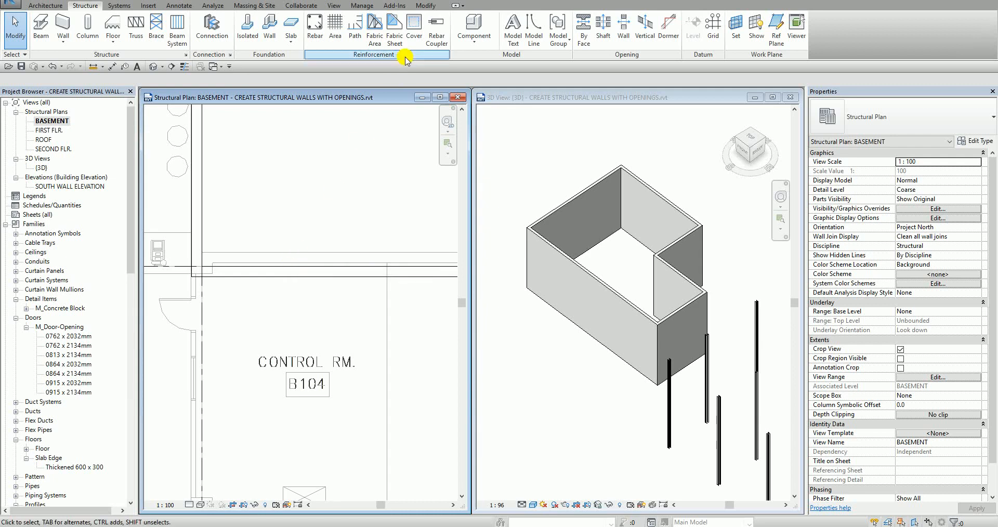
click(425, 6)
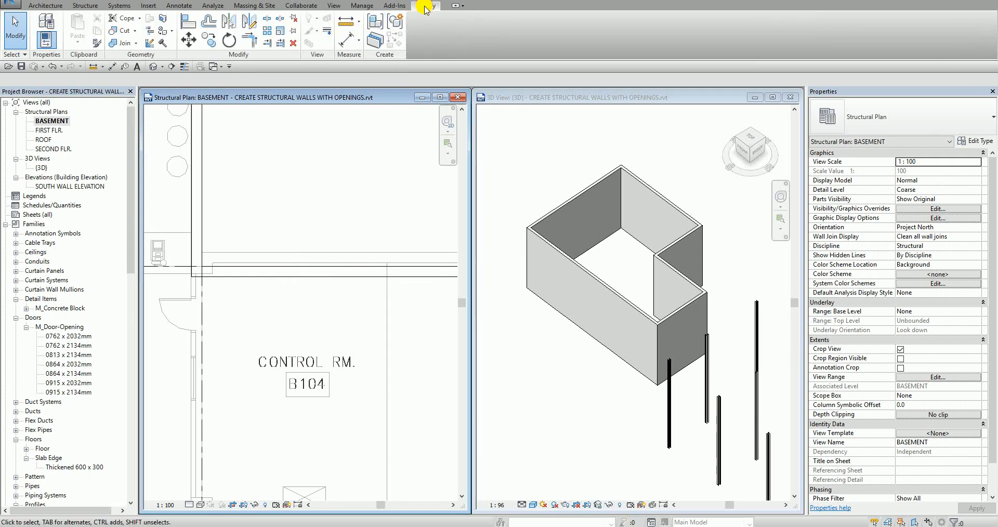
click(191, 23)
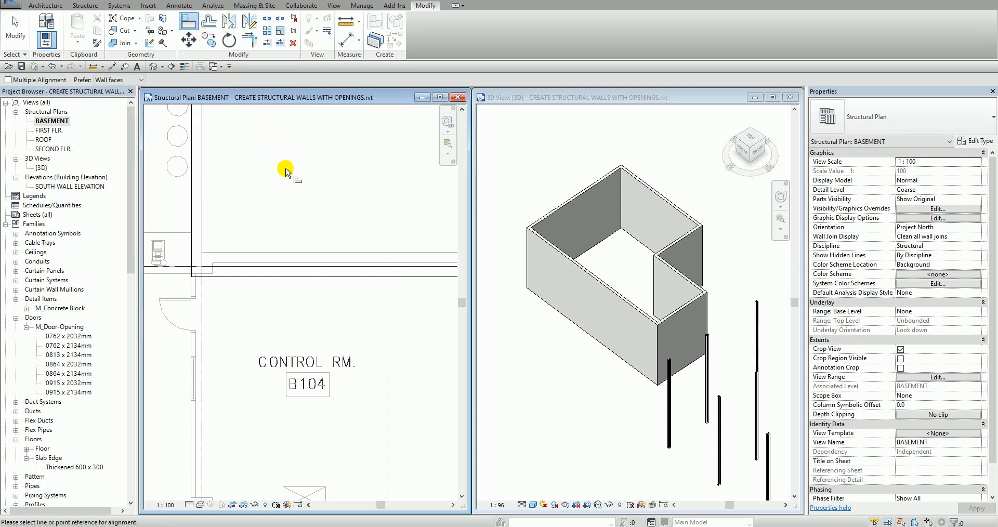
click(292, 253)
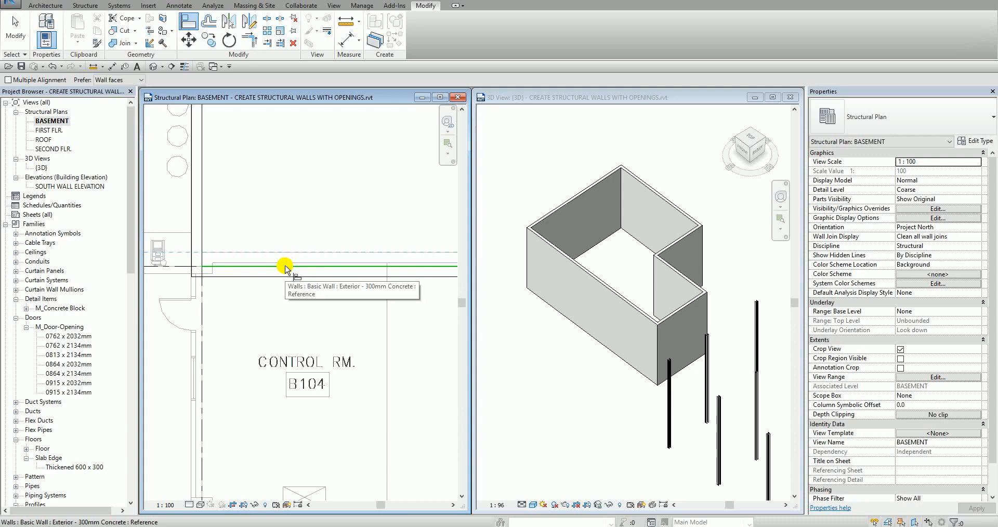
key(ctrl)
key(ctrl)
click(284, 268)
scroll(273, 312, down, 1)
scroll(273, 310, down, 1)
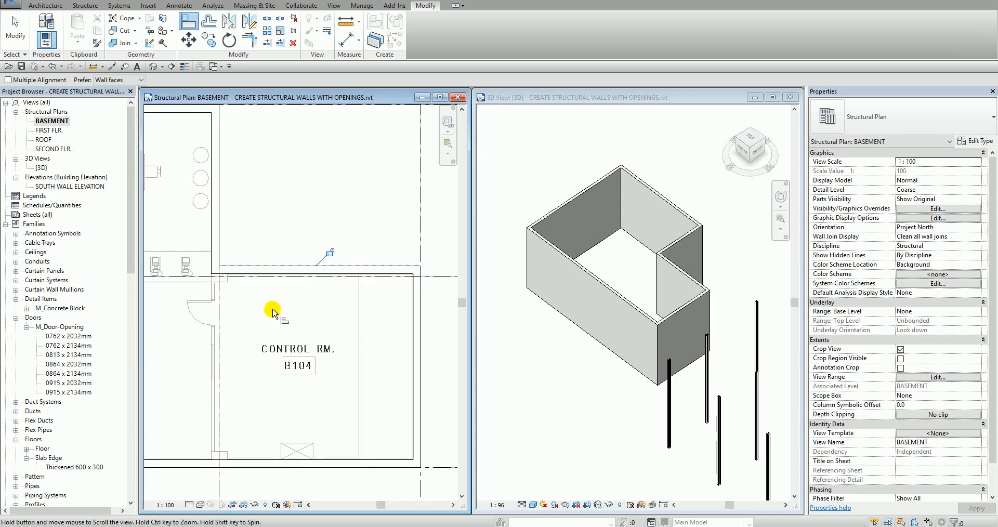
middle_drag(273, 310, 312, 285)
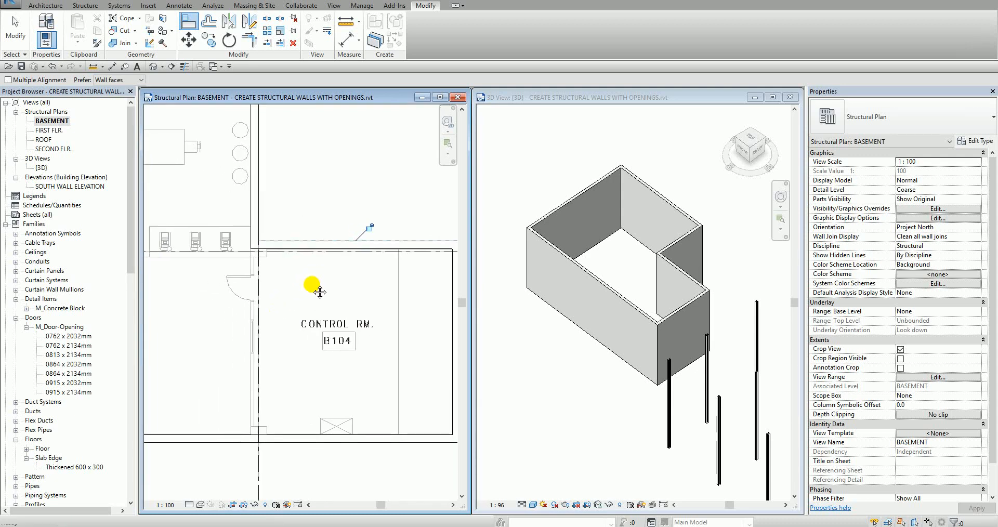
click(14, 32)
scroll(301, 203, down, 3)
middle_drag(301, 201, 344, 192)
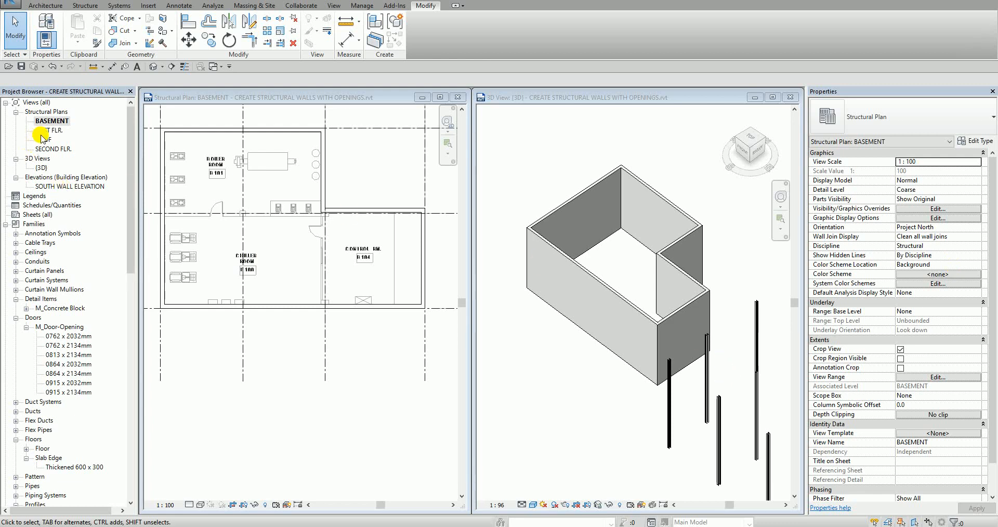
Open the FIRST FLR. structural plan, close the BASEMENT plan, and tile the first floor plan beside the 3D view, fitting both views
key(ctrl)
double_click(50, 130)
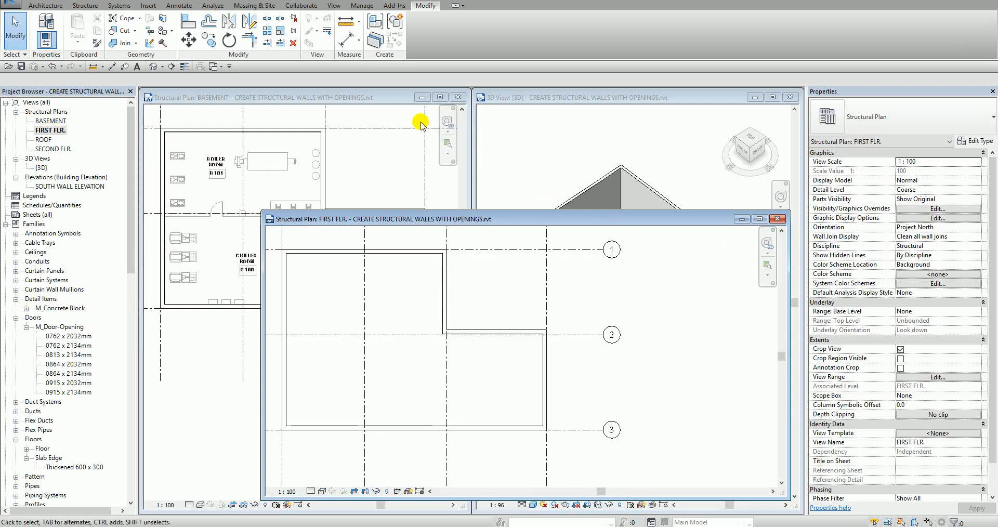
click(344, 99)
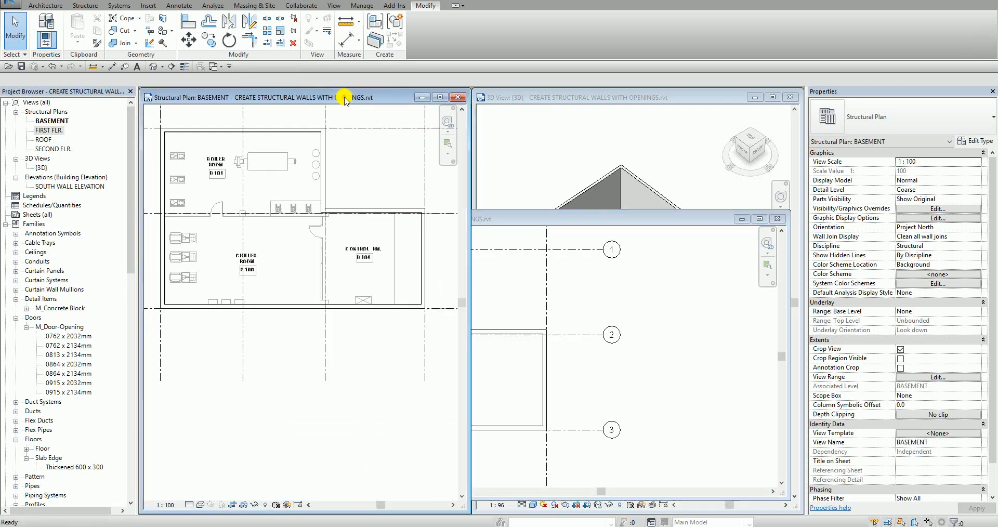
click(463, 103)
drag(539, 217, 419, 104)
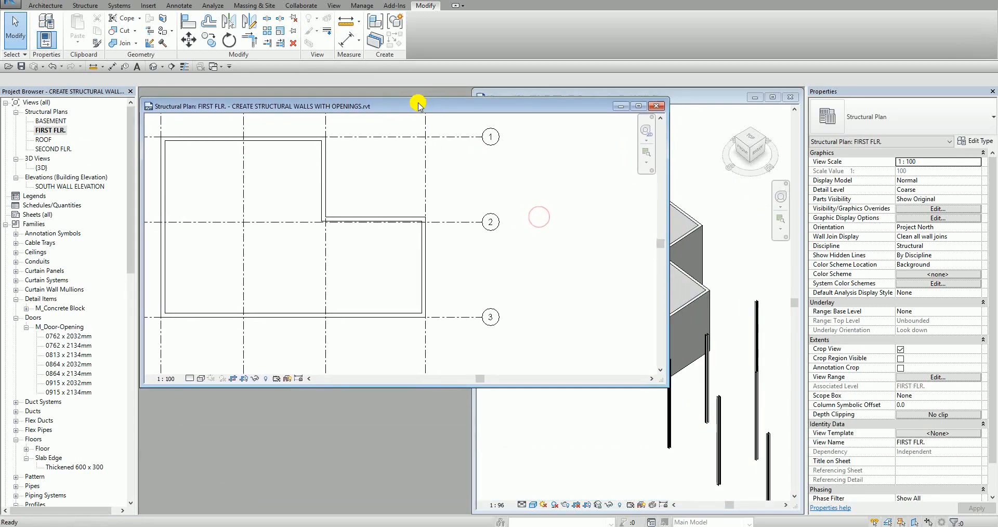
key(w)
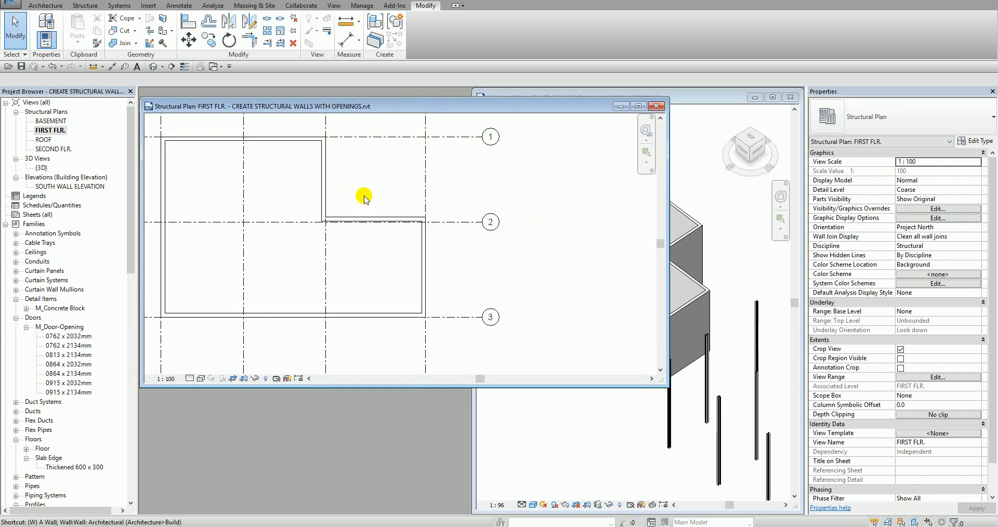
key(t)
key(z)
key(a)
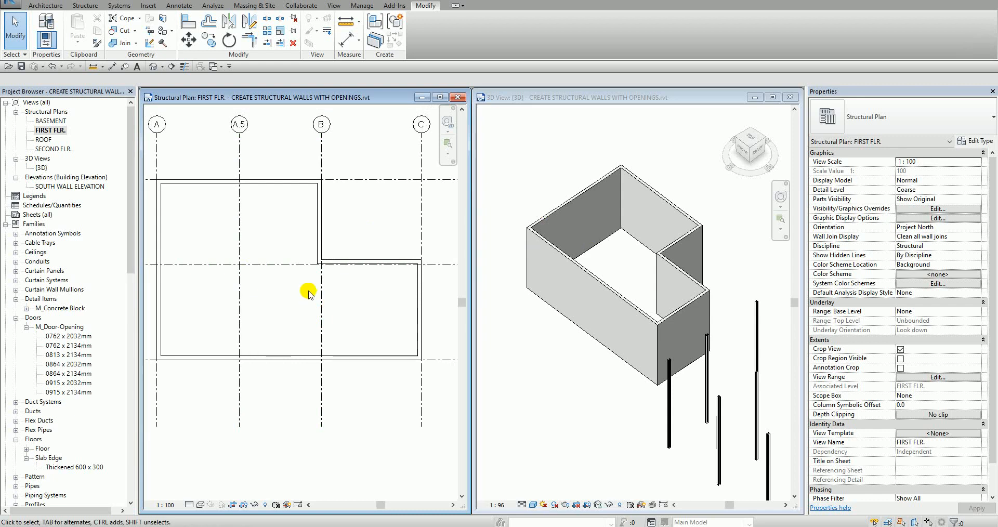
Set up a new structural wall of type Generic - 190mm Masonry, with depth to BASEMENT and location line Core Face: Exterior
click(86, 5)
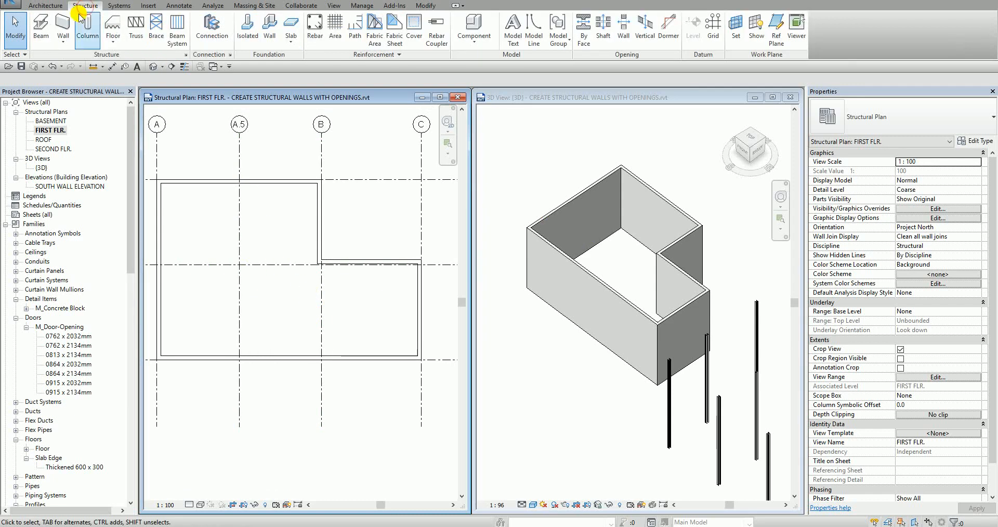
click(67, 31)
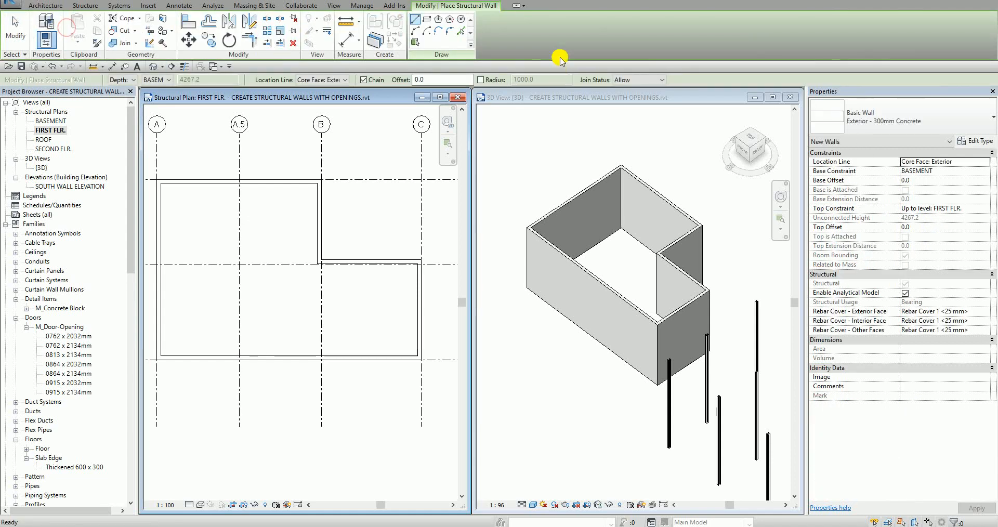
click(884, 117)
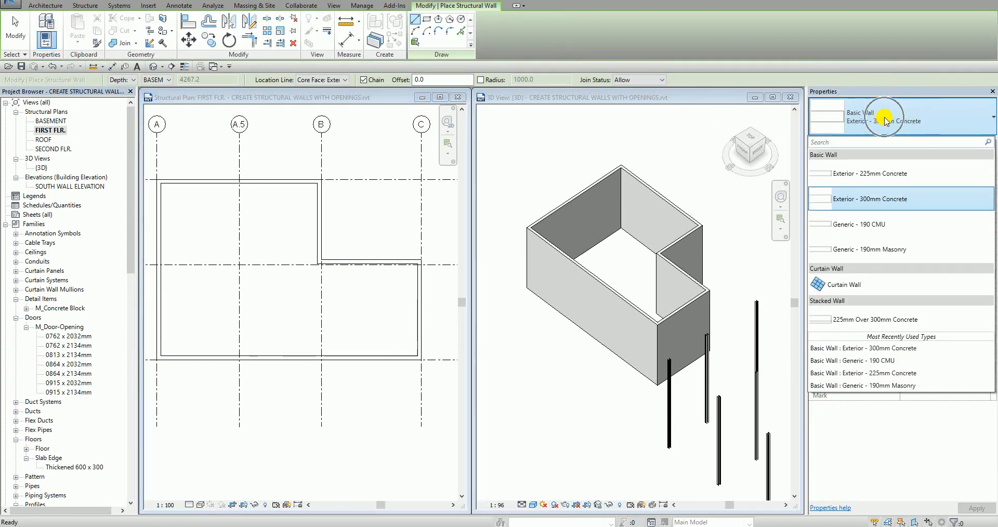
click(872, 252)
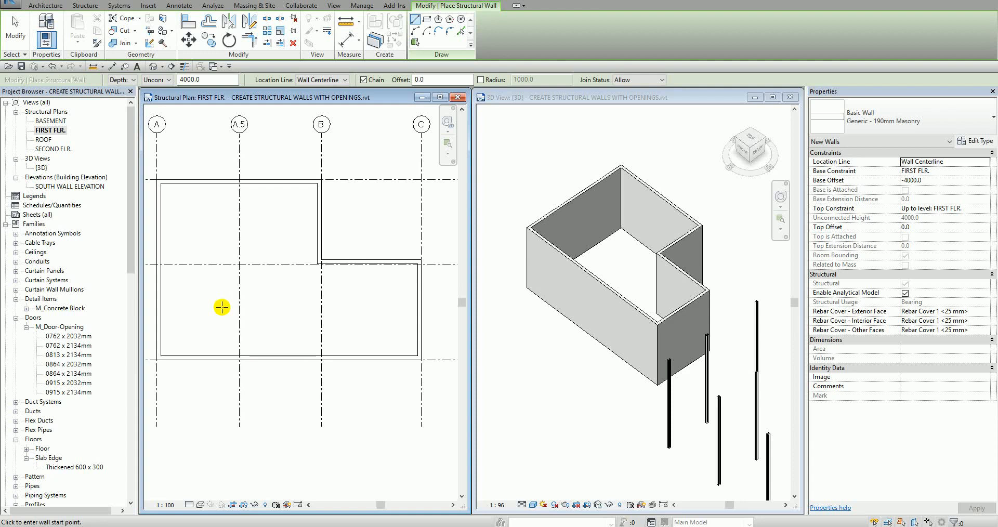
click(153, 81)
click(156, 97)
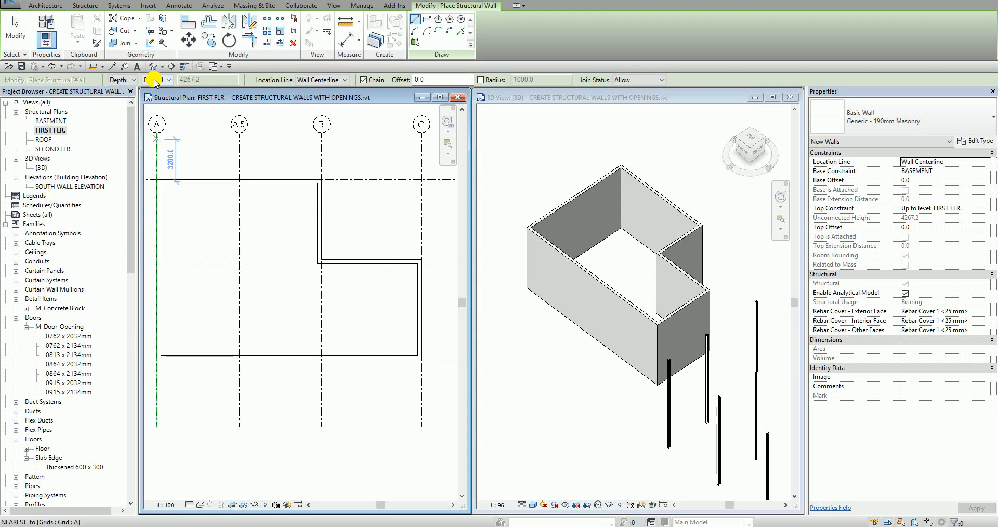
middle_drag(196, 232, 219, 216)
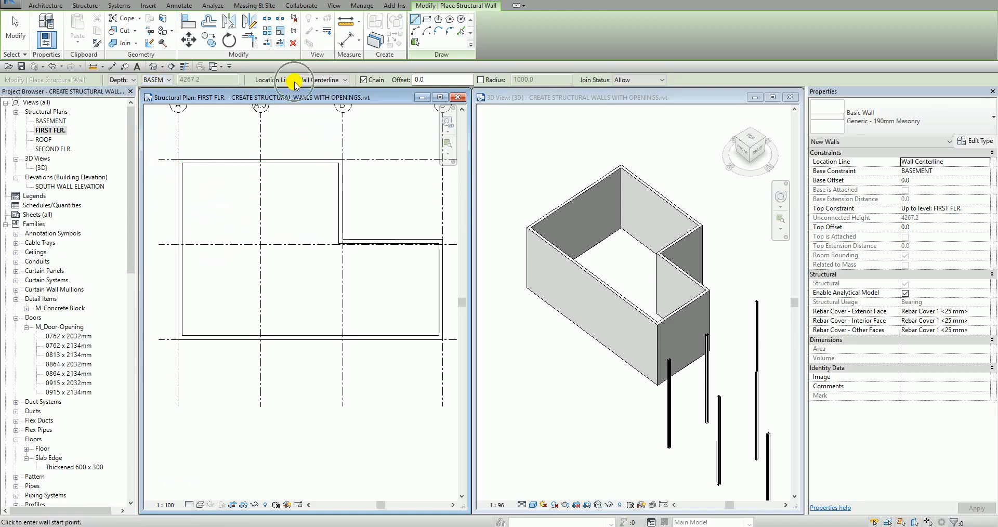
click(318, 84)
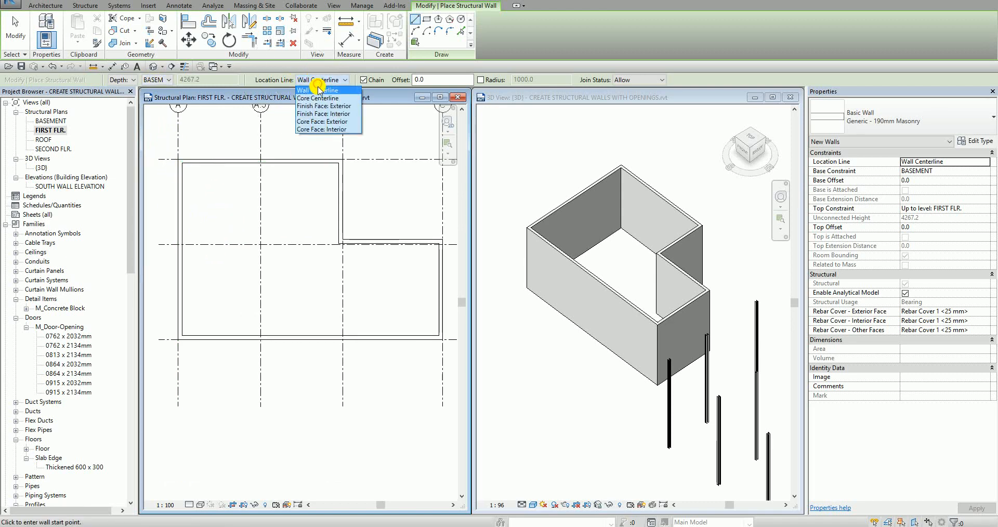
click(316, 121)
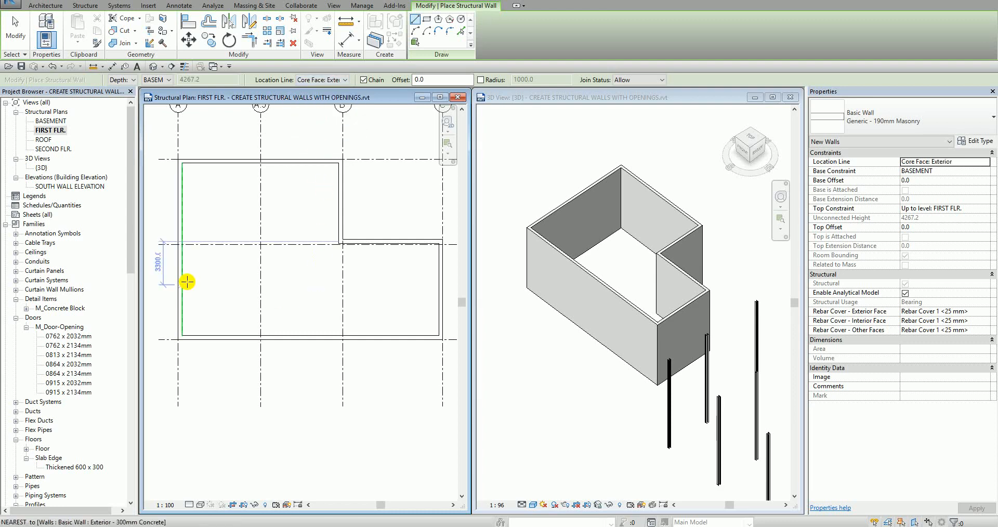
Draw an 11900 mm masonry wall along grid 2, starting where the grid meets the inner face of the grid A wall
scroll(210, 246, up, 2)
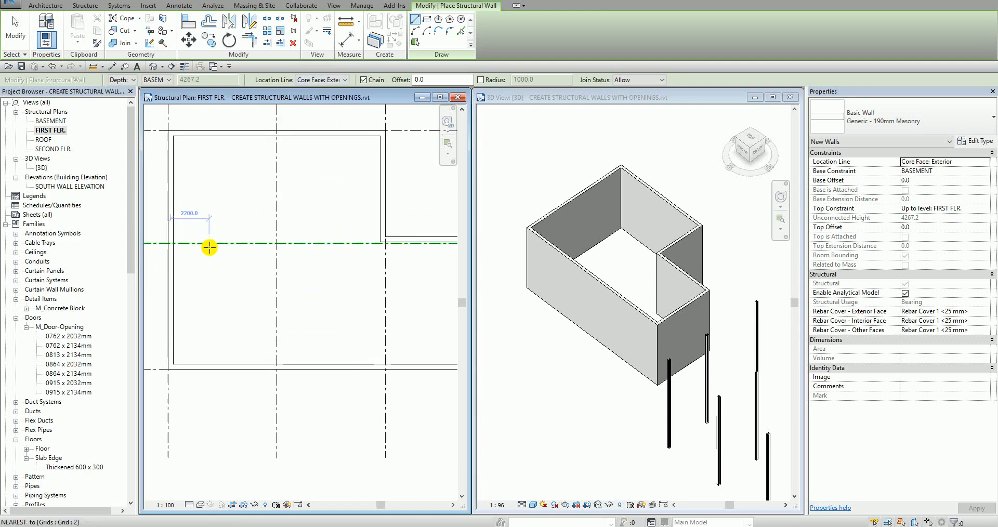
click(170, 244)
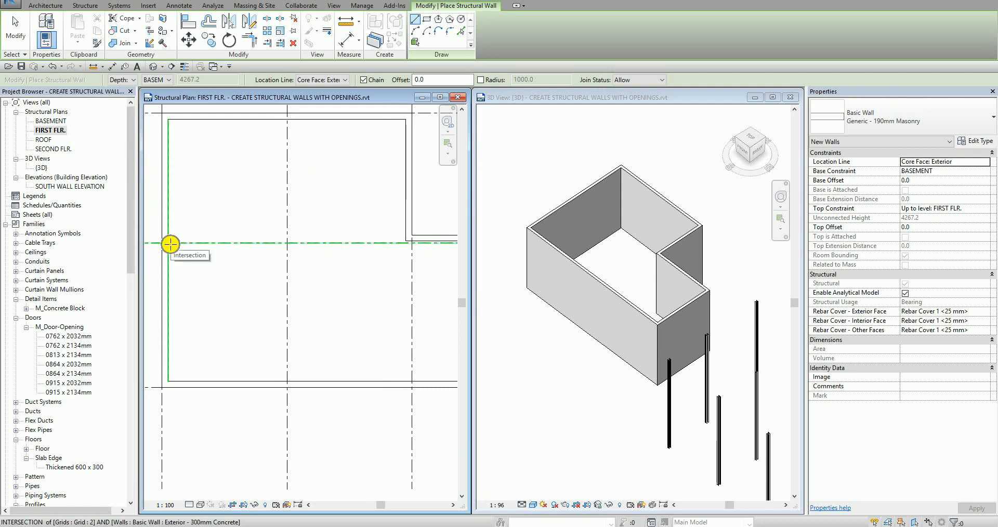
click(170, 243)
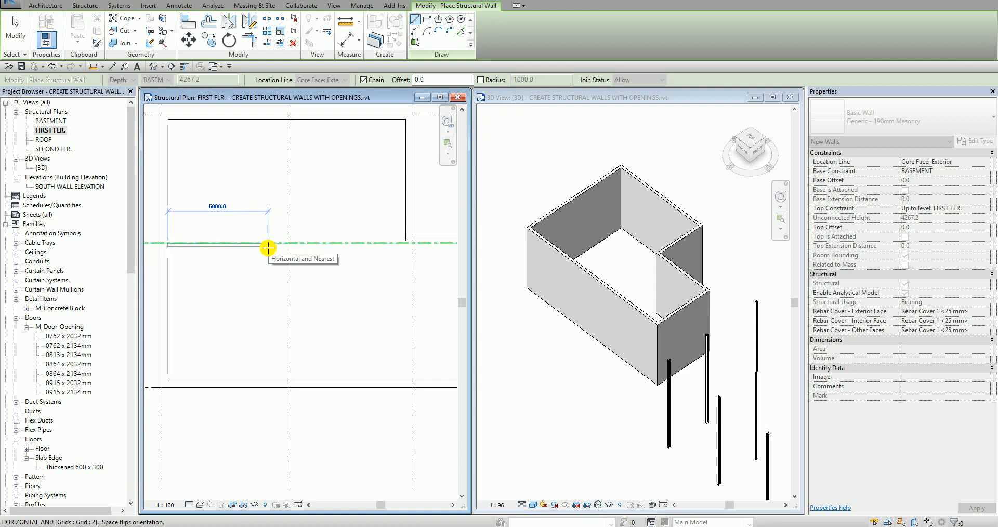
text(11)
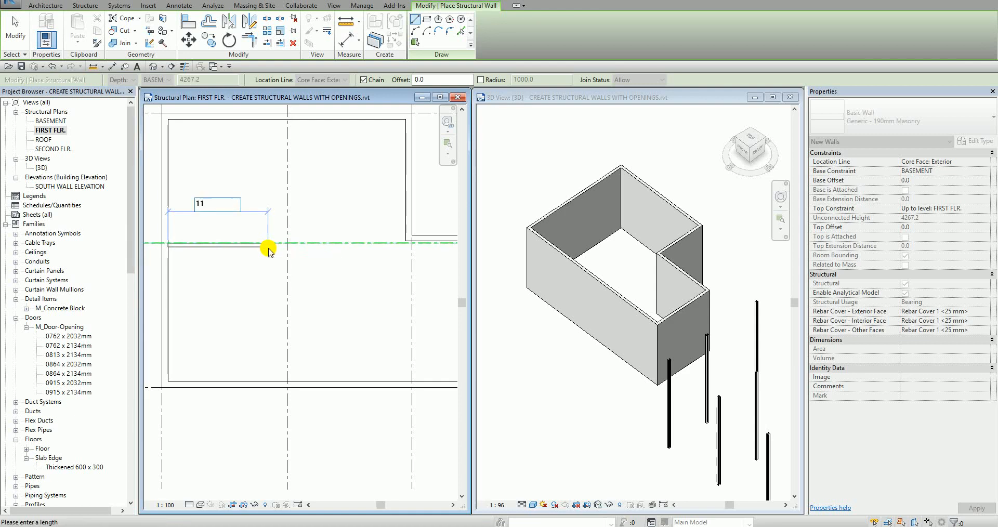
text(900)
key(Return)
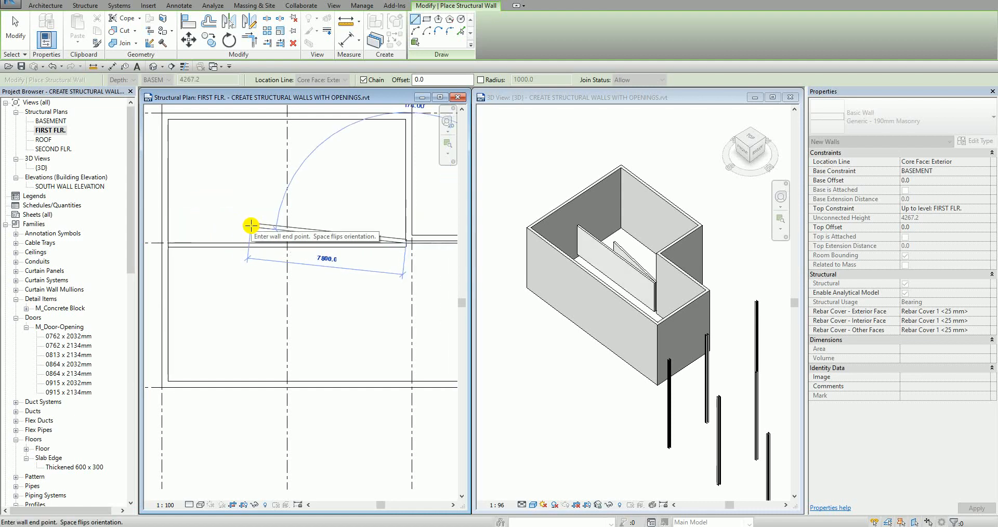
click(14, 37)
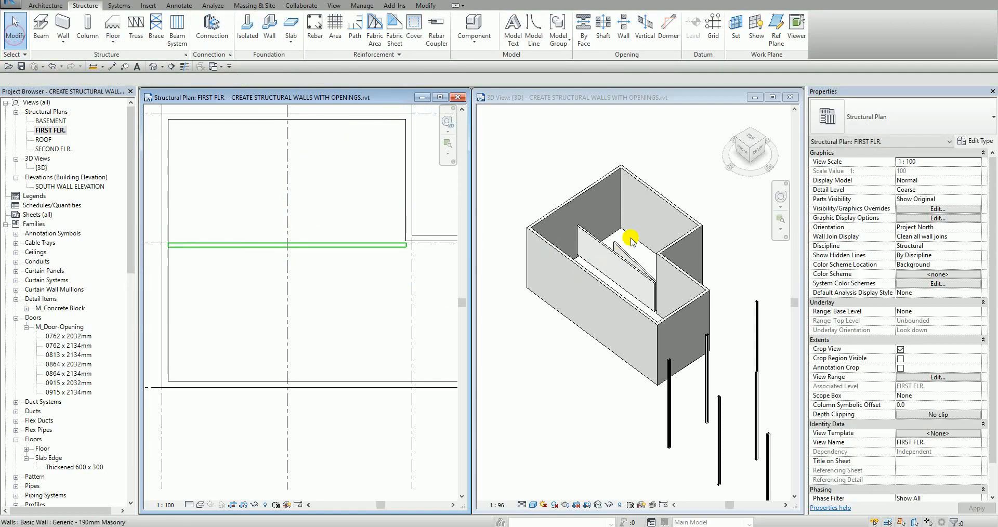
Examine the new interior masonry wall in the 3D view, then return to the FIRST FLR. plan
click(692, 162)
scroll(601, 341, up, 5)
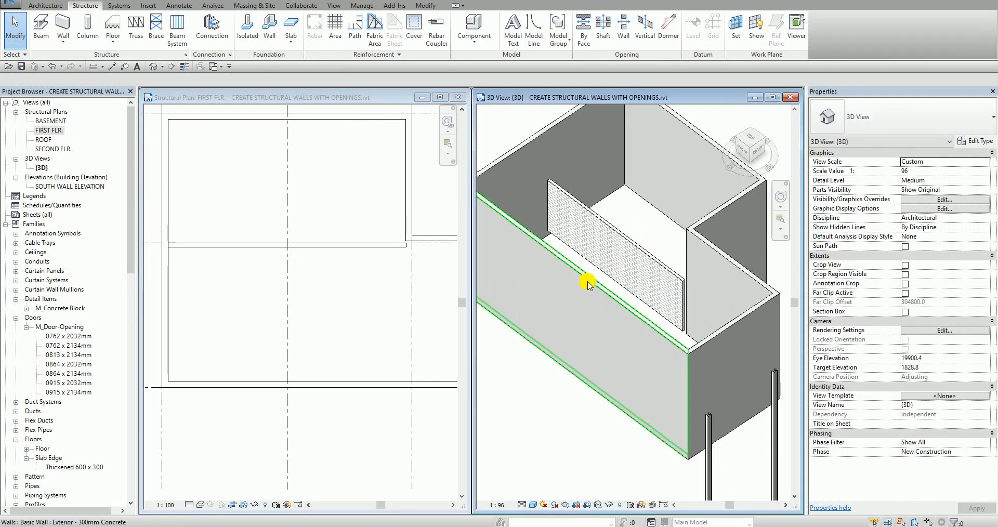
scroll(635, 275, down, 1)
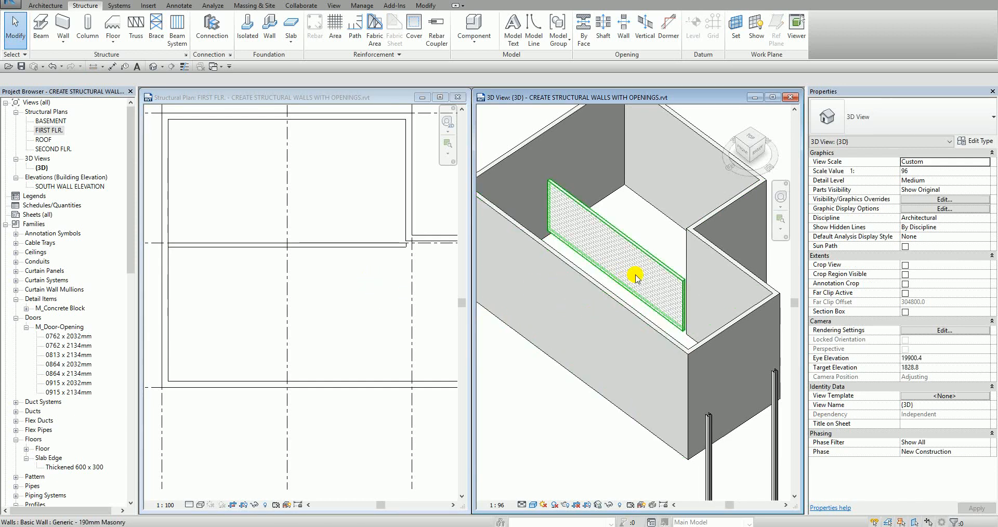
scroll(635, 275, down, 2)
click(252, 185)
scroll(252, 185, down, 1)
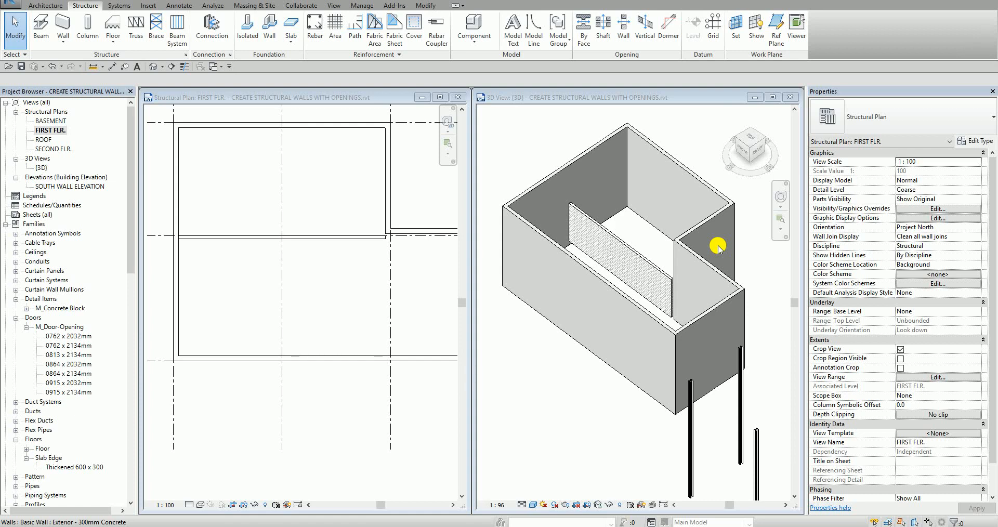
Open the BASEMENT structural plan, close the FIRST FLR. plan, and tile the basement plan beside the 3D view
double_click(52, 120)
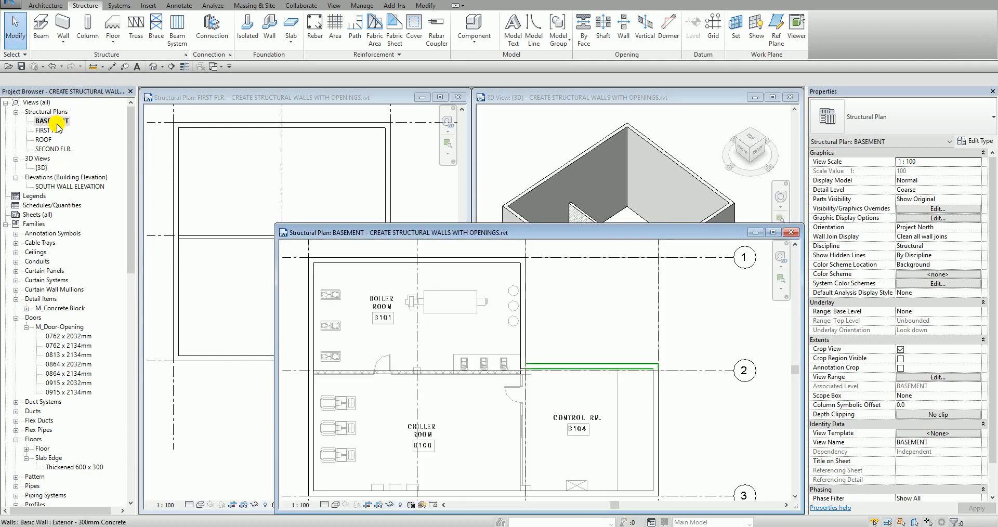
click(458, 97)
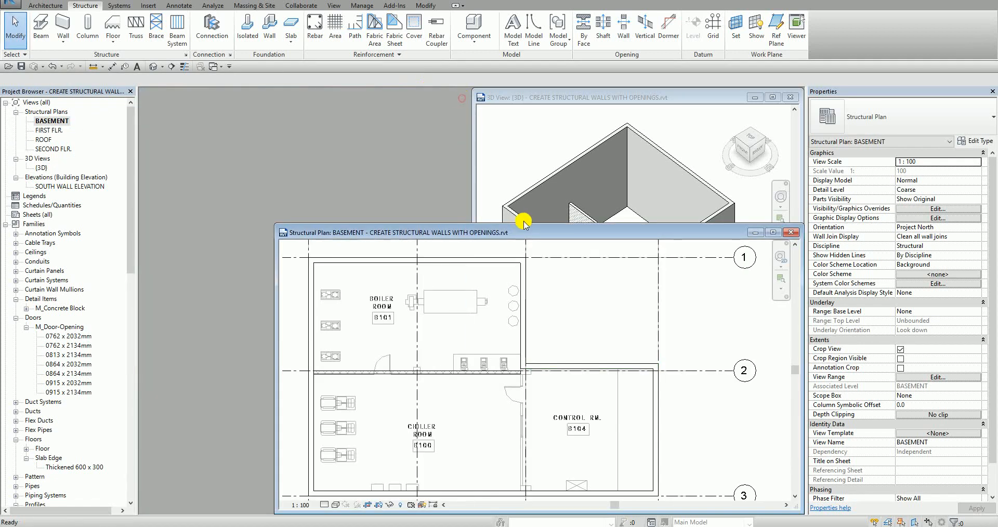
drag(524, 224, 395, 129)
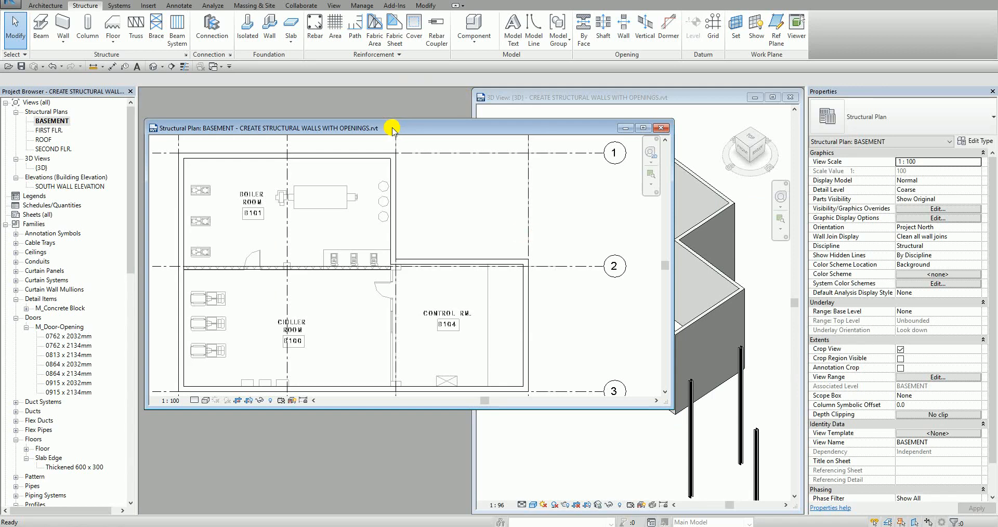
key(w)
key(t)
scroll(269, 240, up, 3)
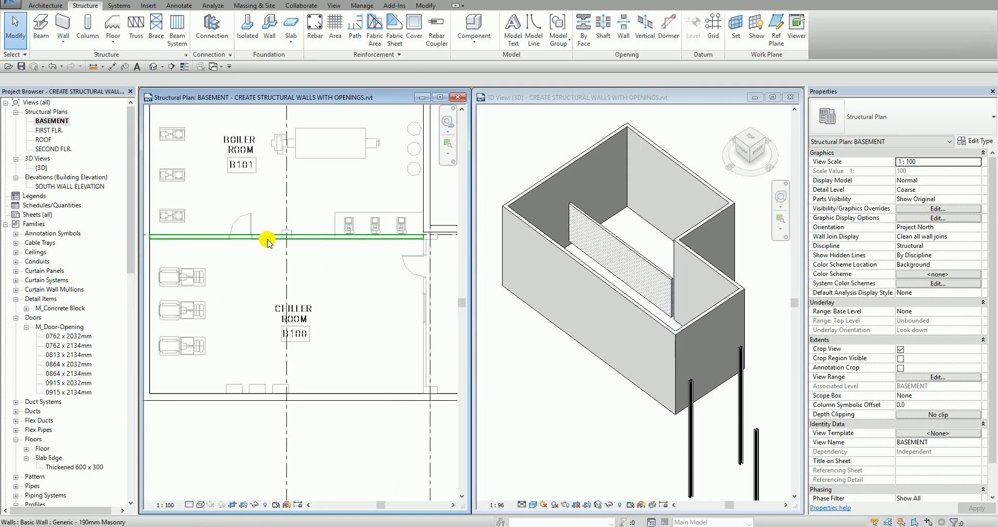
scroll(268, 236, up, 4)
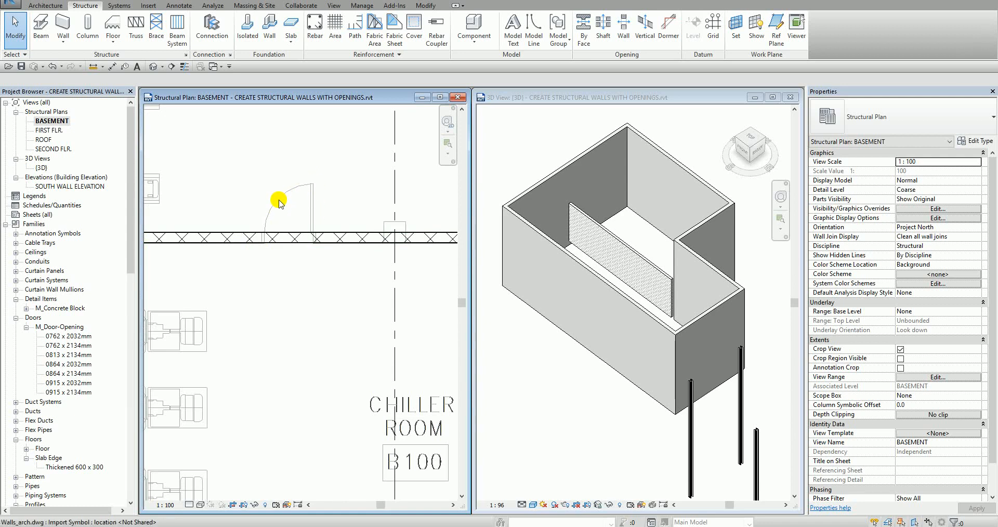
scroll(268, 240, up, 2)
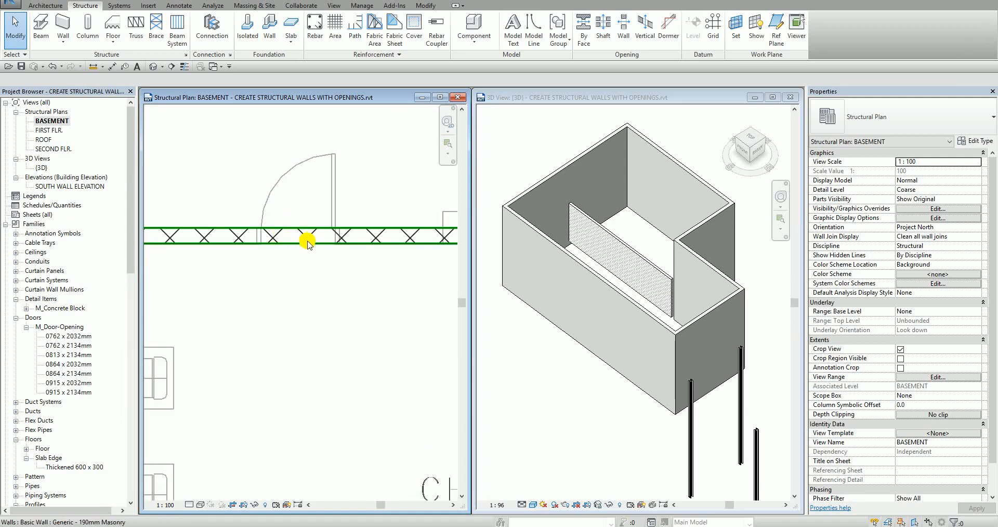
Place a 0915 x 2134mm M_Door-Opening in the masonry wall at the linked door symbol, about 4100 mm from the grid A wall
click(56, 8)
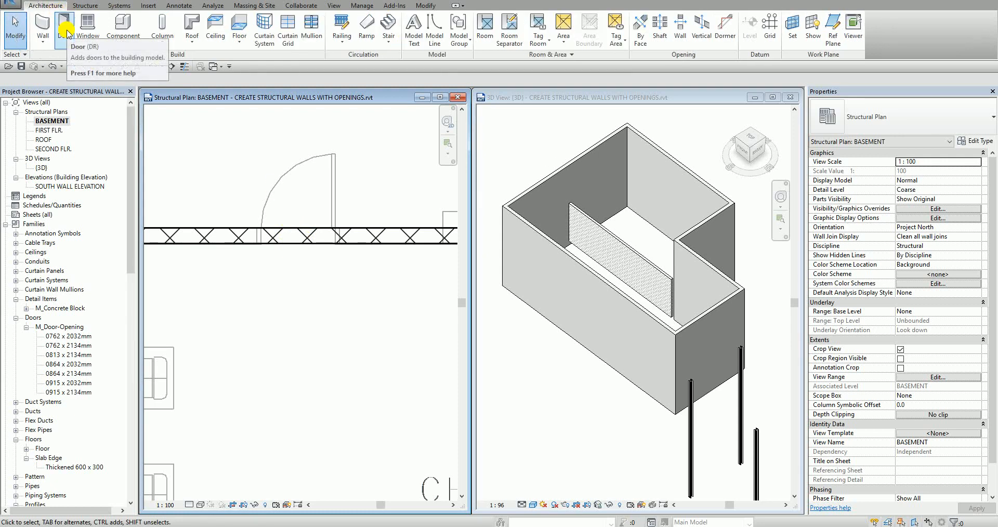
click(67, 32)
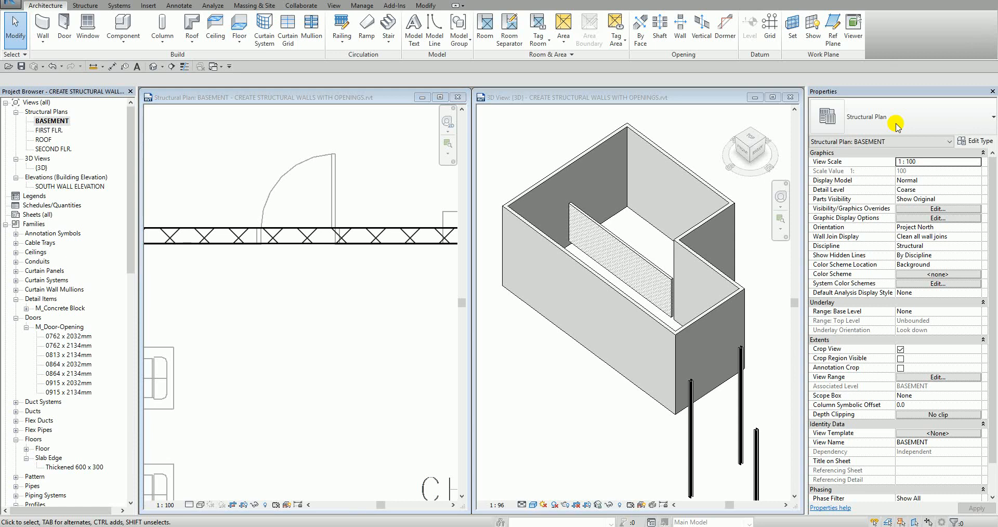
click(65, 26)
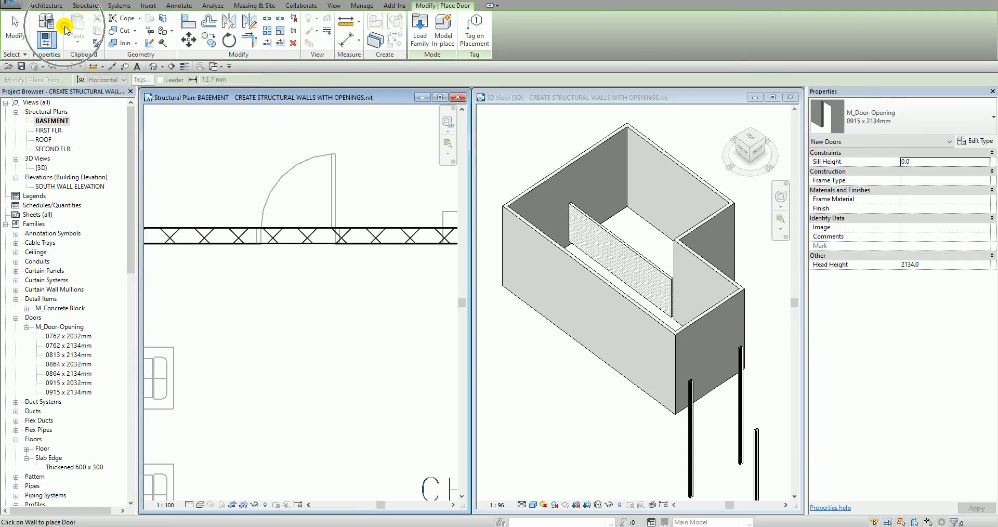
click(889, 126)
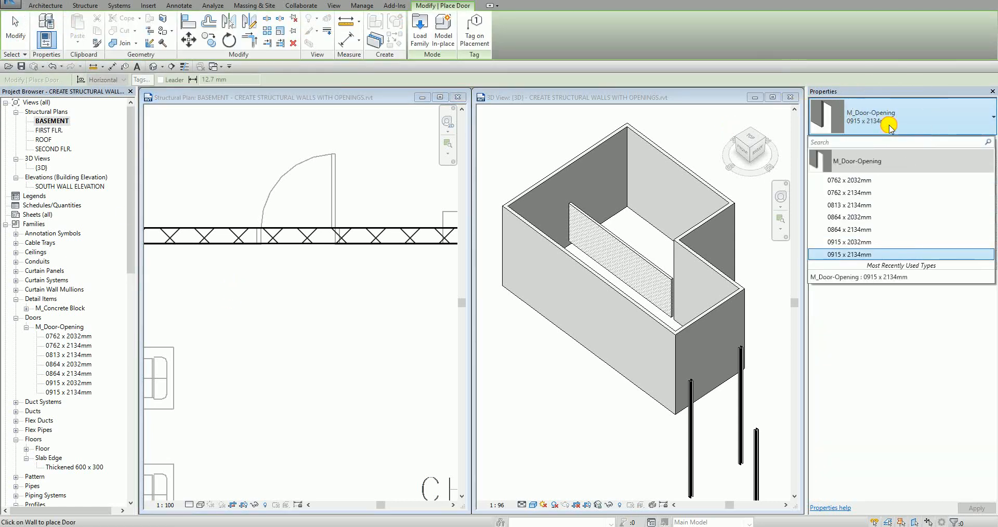
click(889, 125)
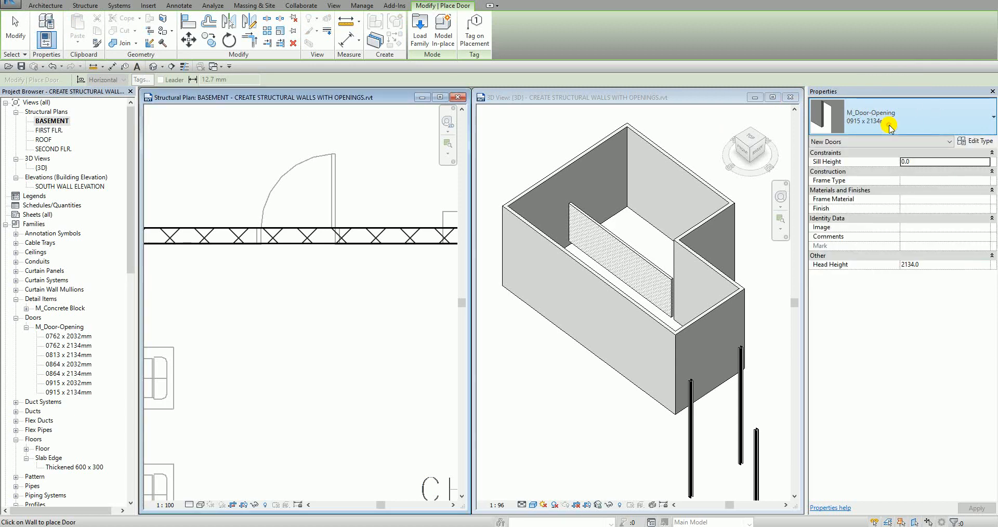
key(ctrl)
key(ctrl)
key(ctrl)
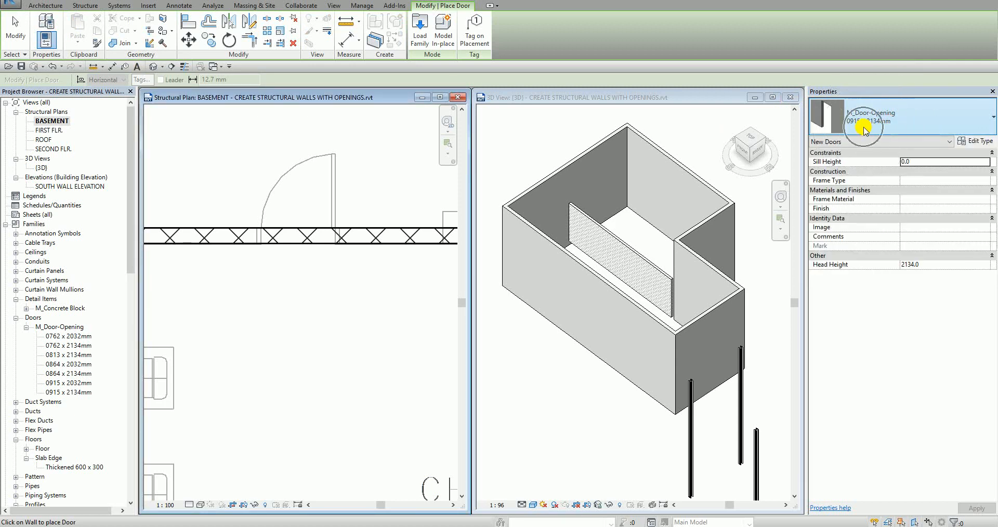
key(ctrl)
middle_drag(238, 287, 243, 285)
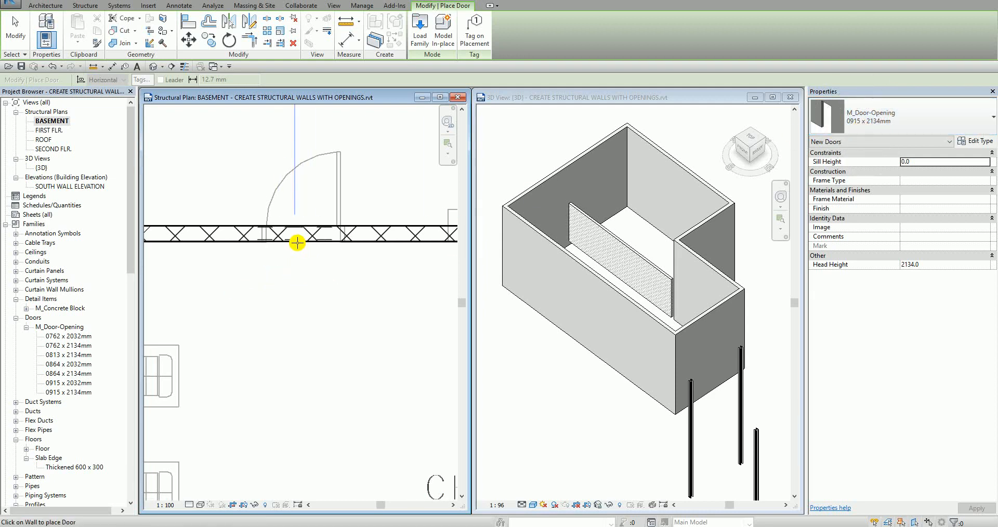
key(ctrl)
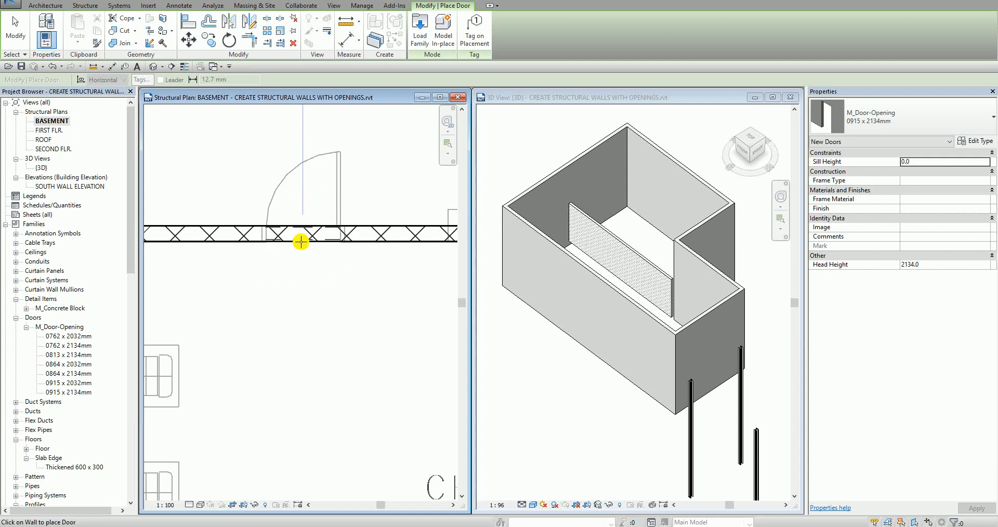
click(301, 241)
Check the door opening's distance dimensions on both sides without changing them, and end door placement
scroll(312, 244, down, 5)
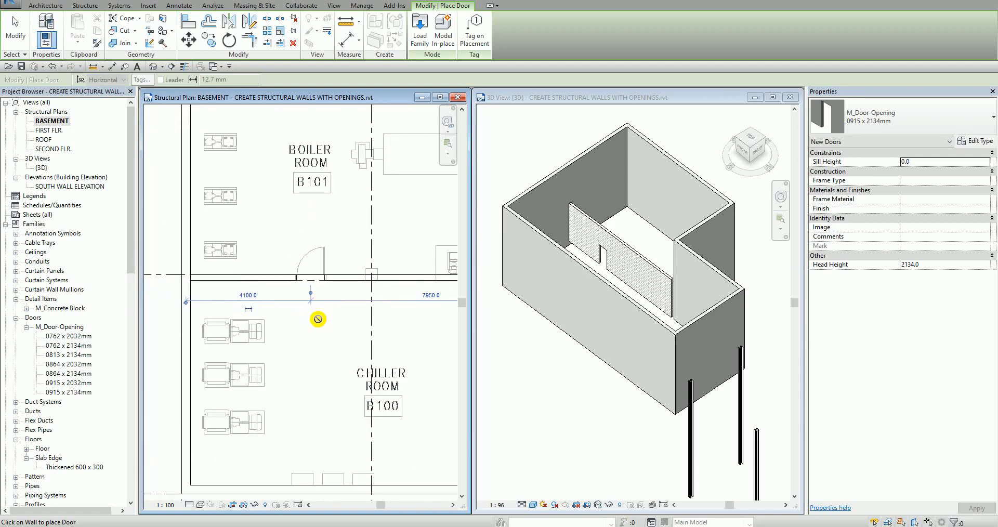
middle_drag(318, 318, 291, 304)
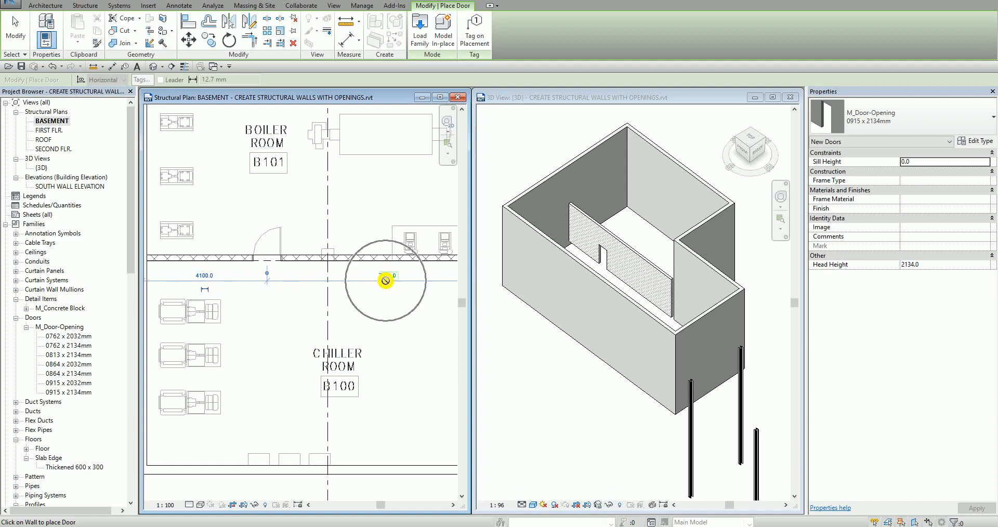
click(205, 274)
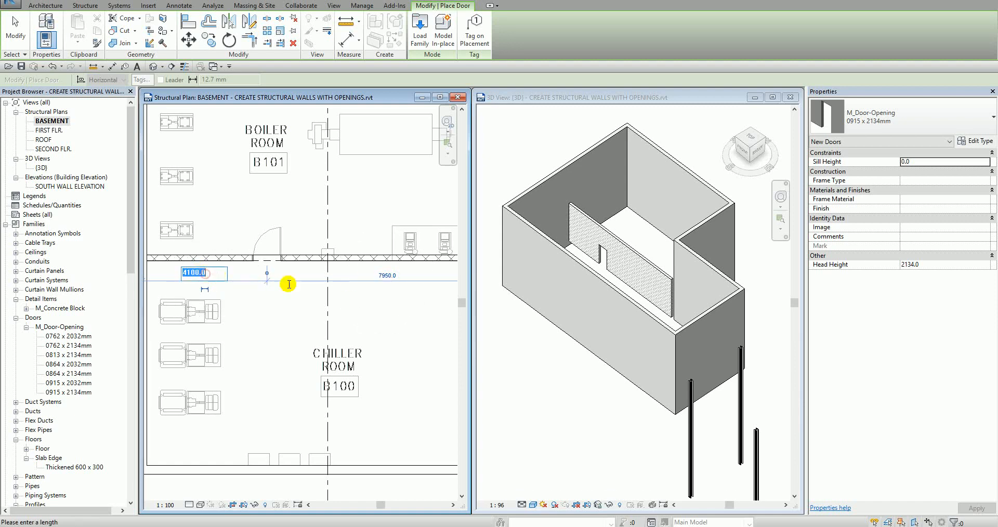
click(389, 276)
click(388, 276)
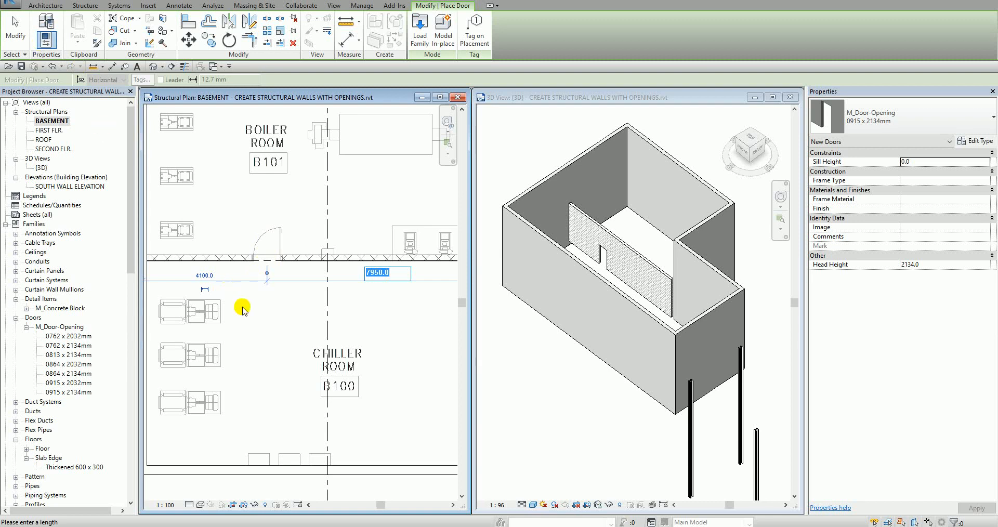
click(18, 32)
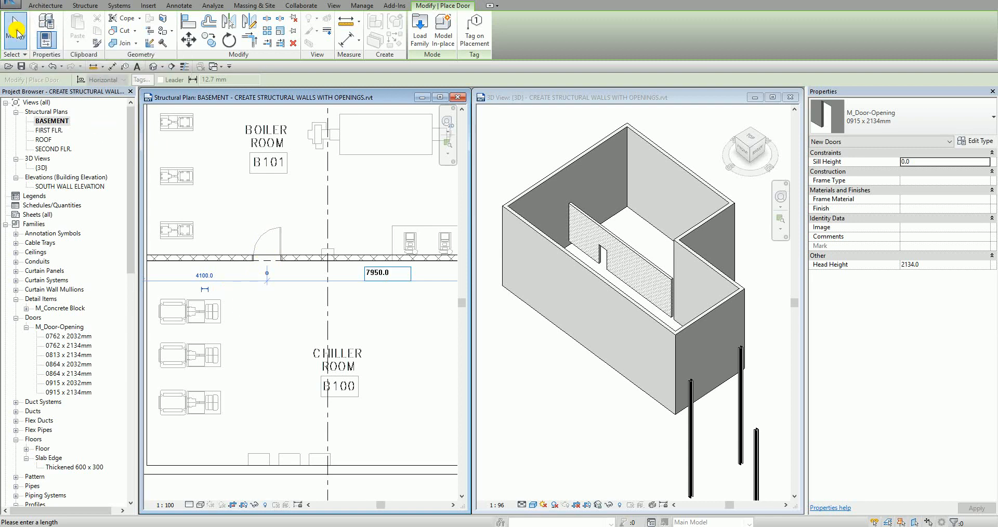
Examine the door opening up close in the 3D view, and bring the whole basement into view in both the plan and 3D views
click(645, 212)
scroll(590, 251, up, 10)
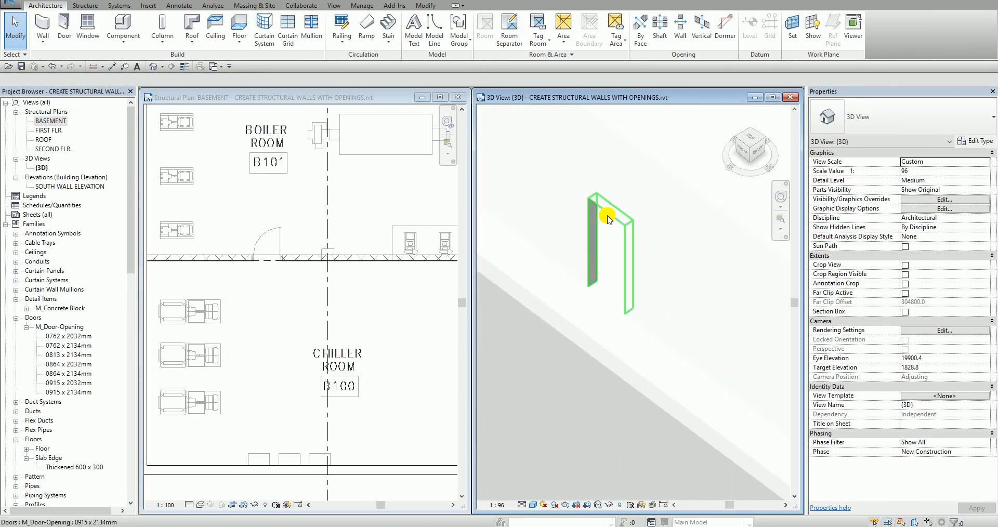
click(609, 314)
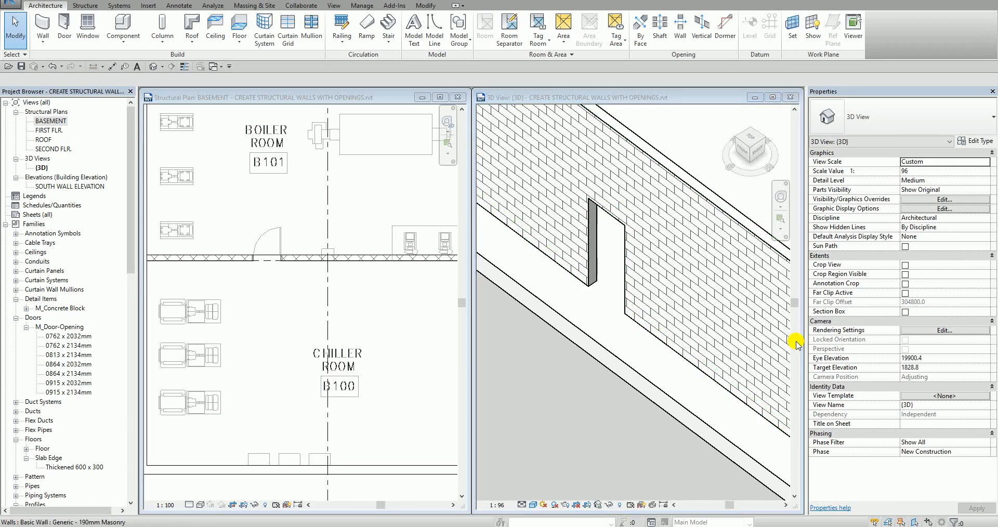
click(297, 297)
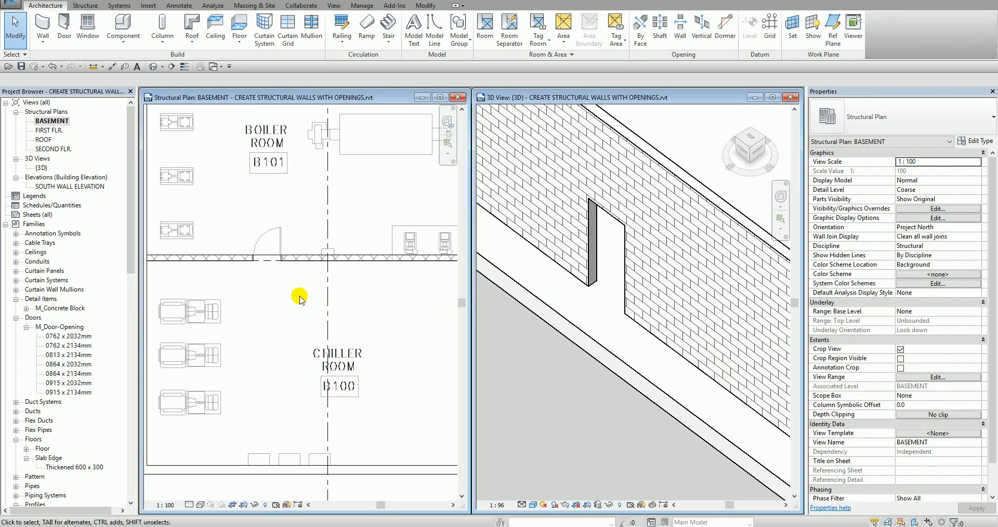
scroll(297, 296, down, 5)
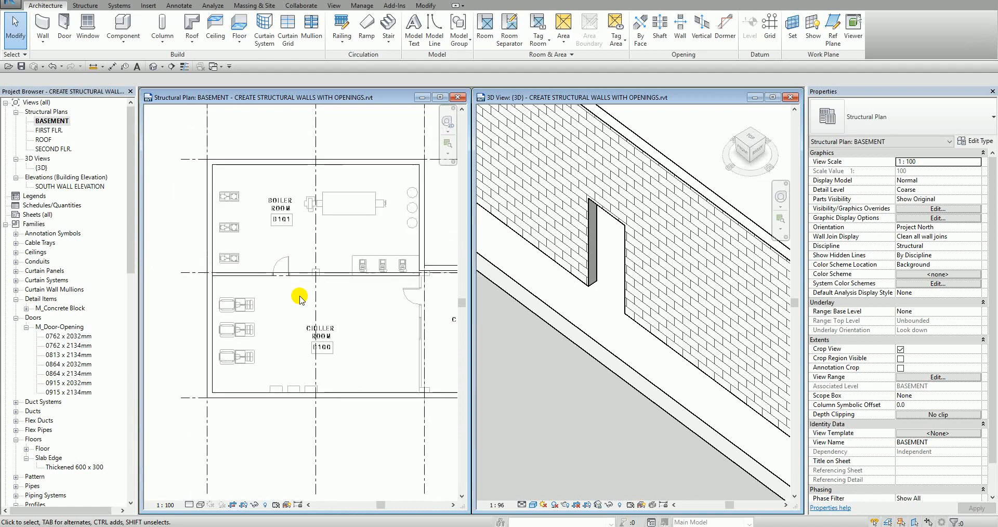
middle_drag(296, 296, 265, 300)
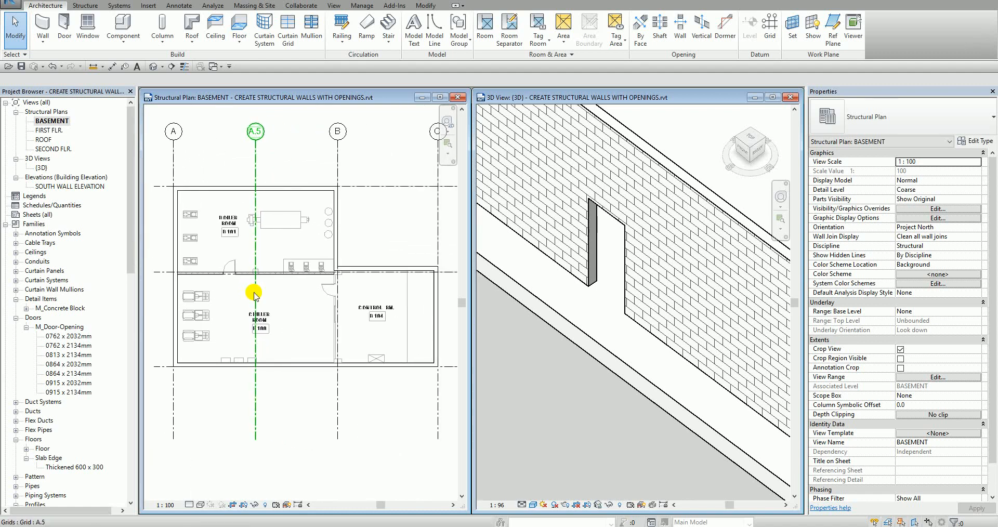
click(542, 292)
scroll(556, 295, down, 3)
scroll(675, 334, down, 3)
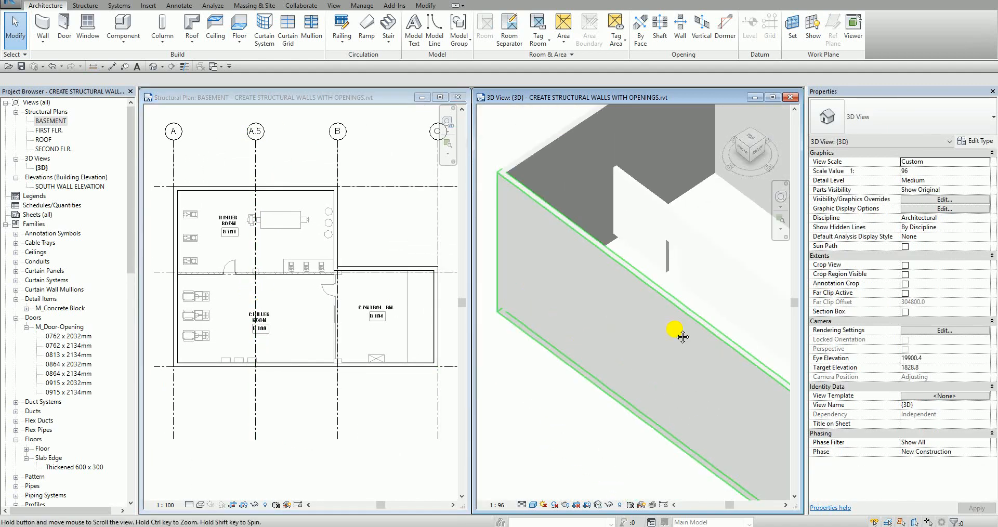
middle_drag(697, 331, 648, 312)
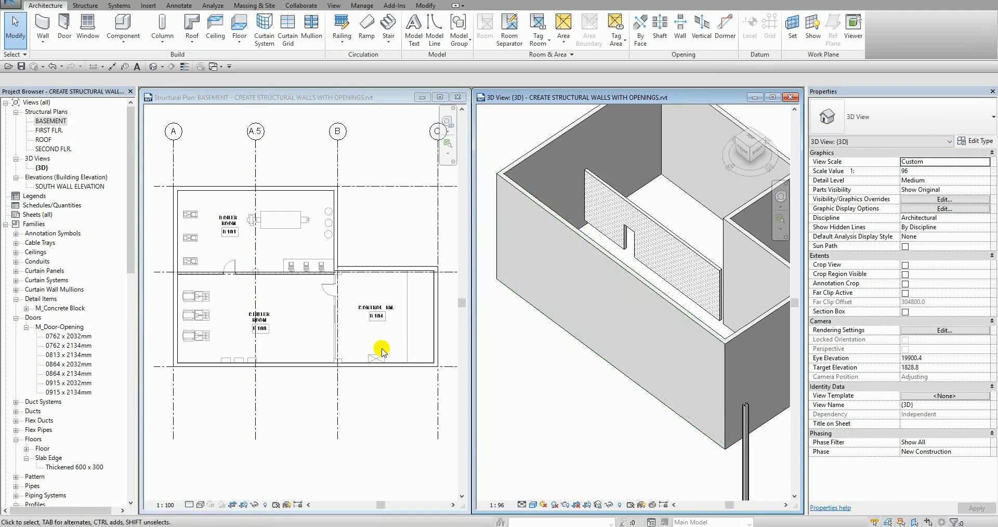
Open the SOUTH WALL ELEVATION view, close the BASEMENT plan, and tile the elevation beside the 3D view
click(296, 305)
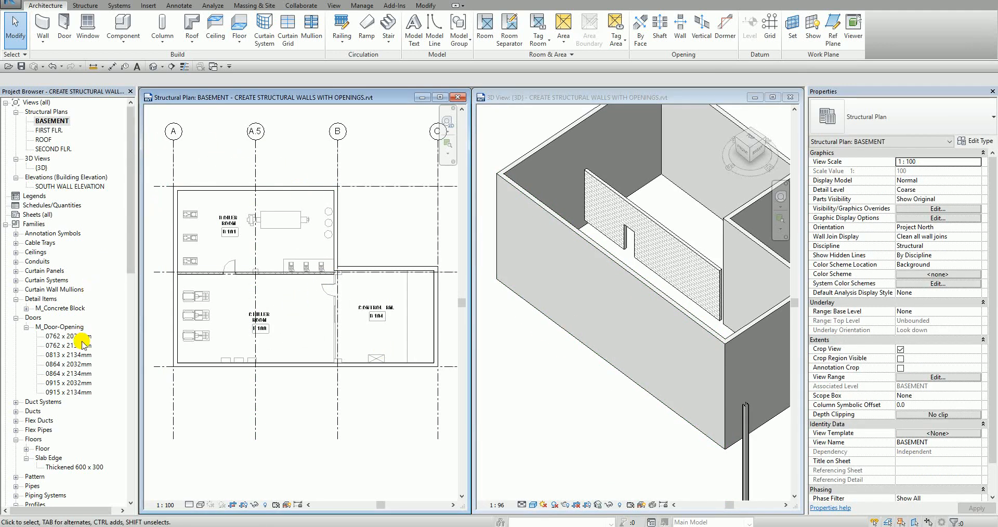
click(65, 189)
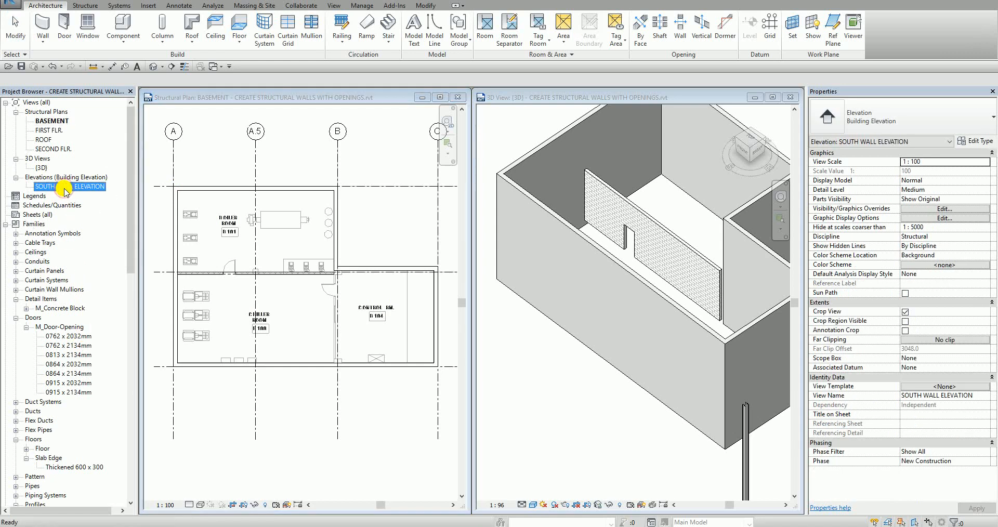
double_click(65, 189)
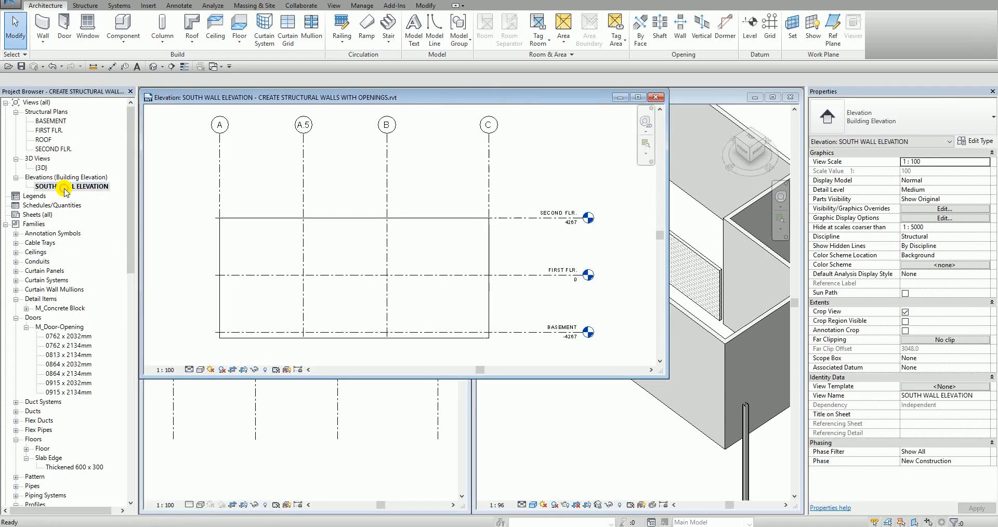
drag(437, 99, 435, 139)
click(460, 100)
key(w)
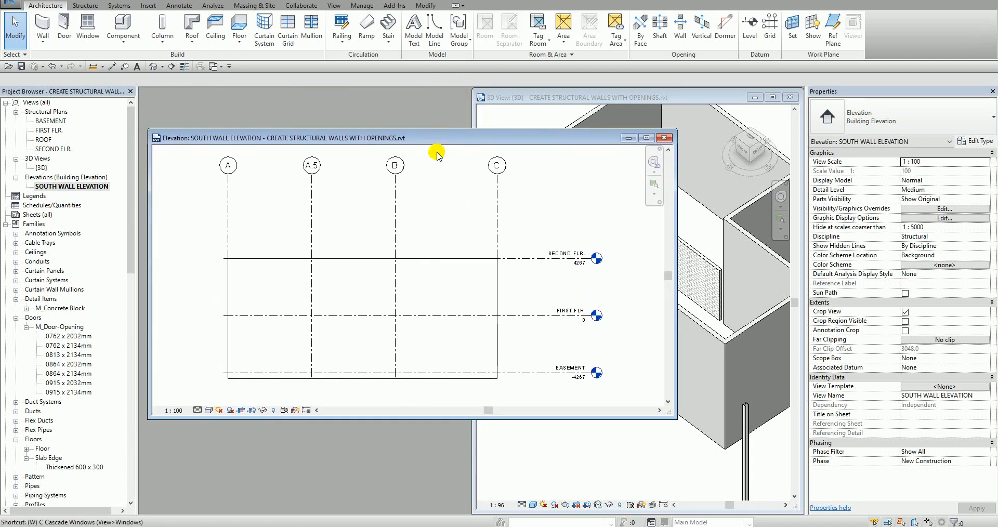
key(t)
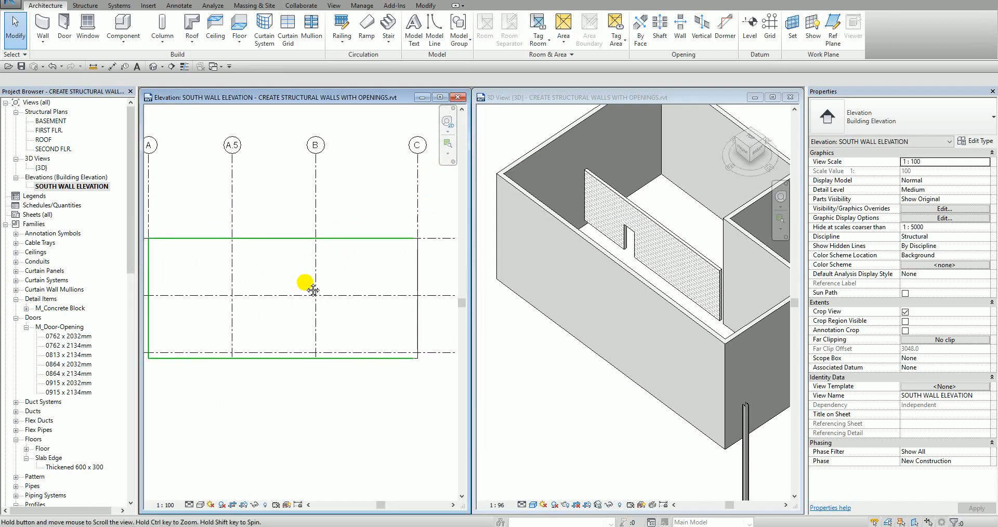
scroll(305, 282, down, 1)
middle_drag(305, 282, 313, 292)
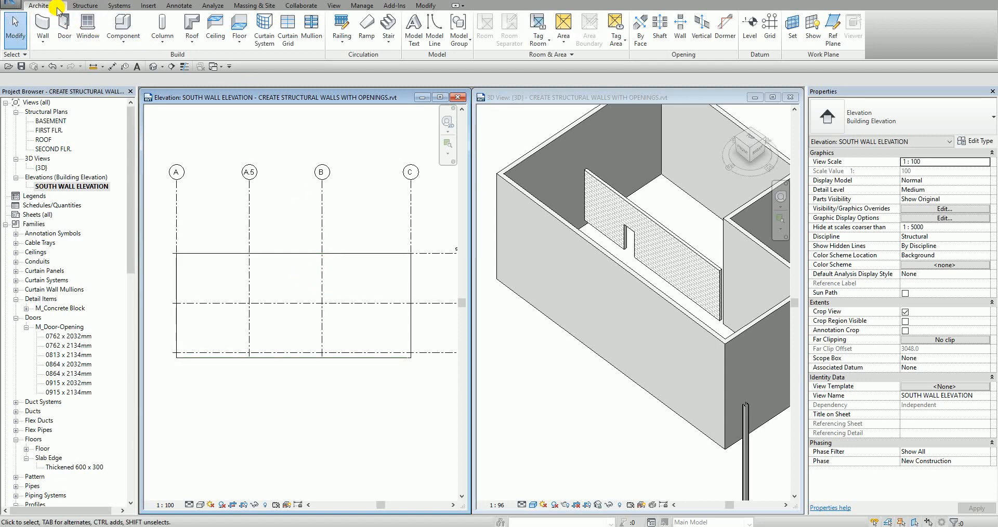
Duplicate the M_Window-Square Opening type 0900 x 1200mm as 1980X2140MM, with width 1980 and height 2140
click(88, 29)
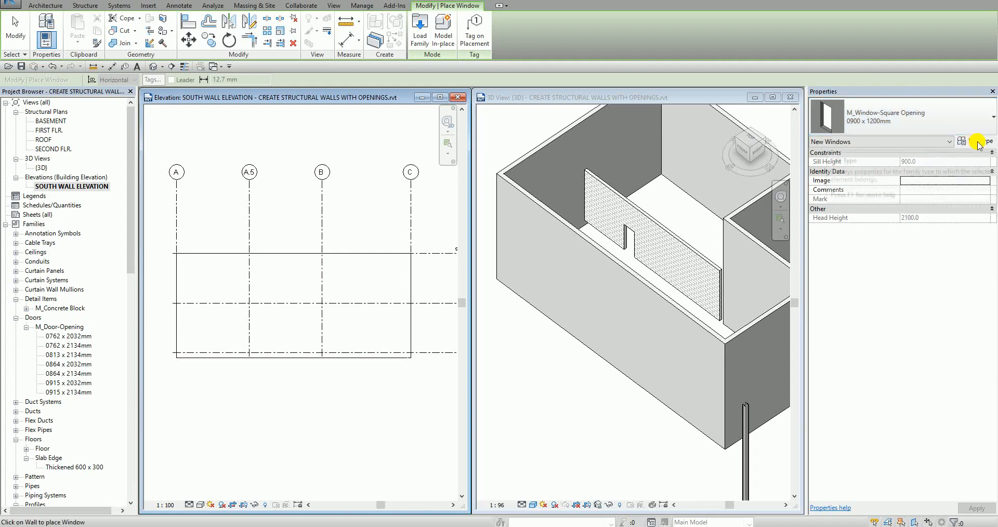
click(977, 141)
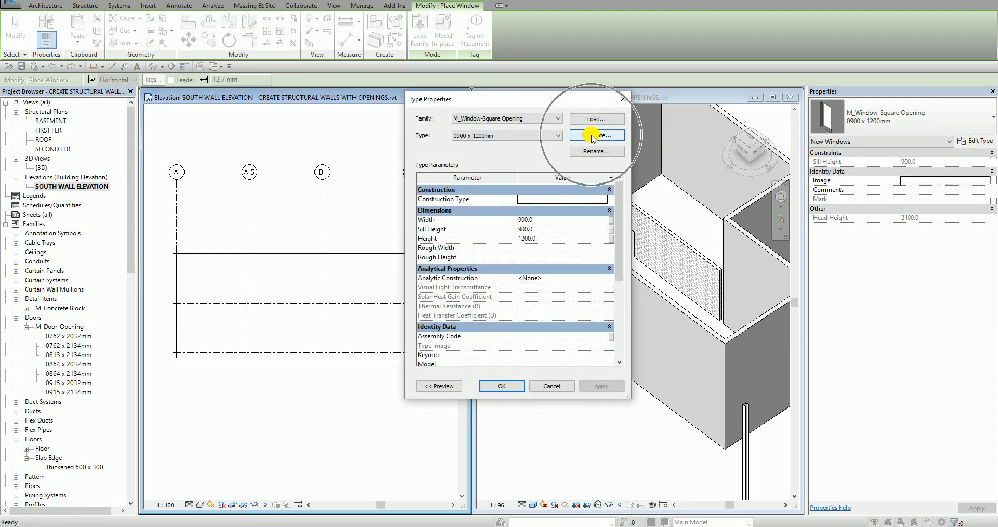
click(592, 136)
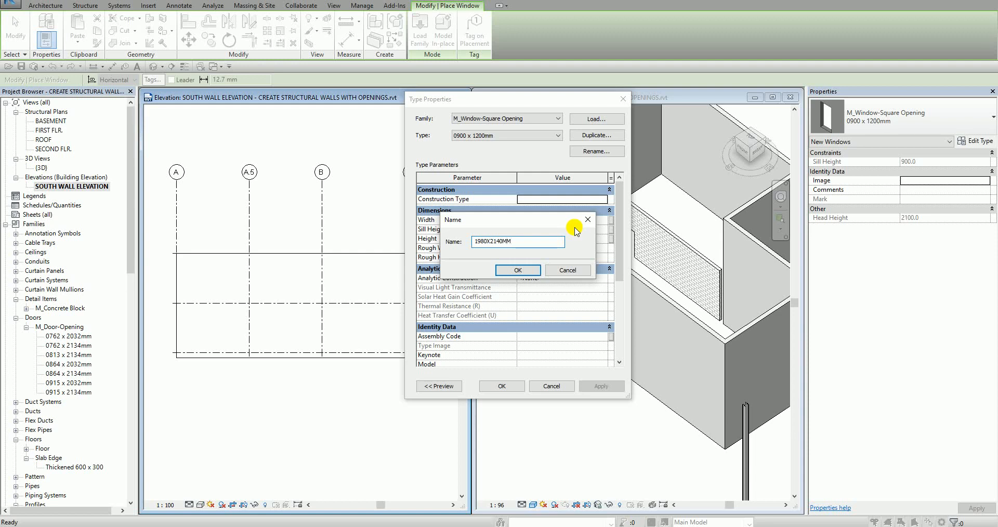
click(512, 270)
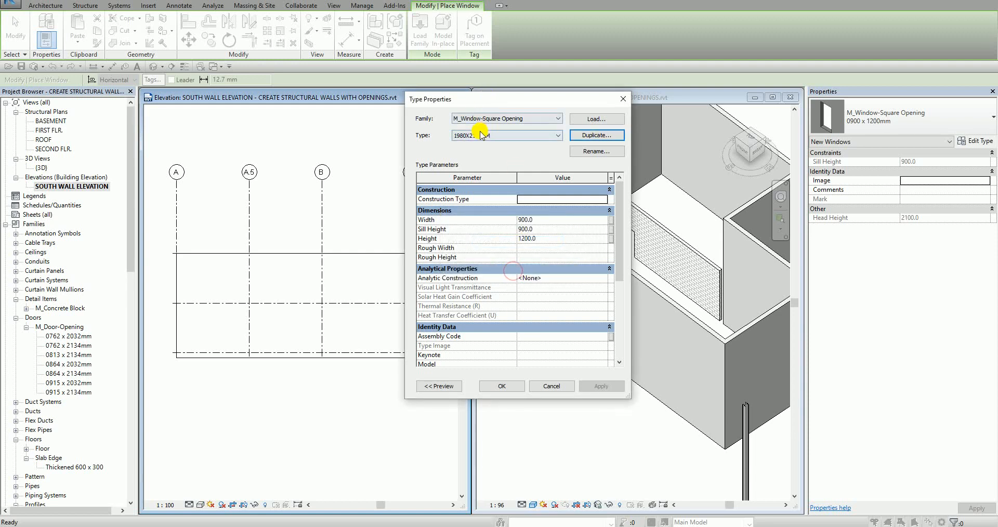
click(544, 223)
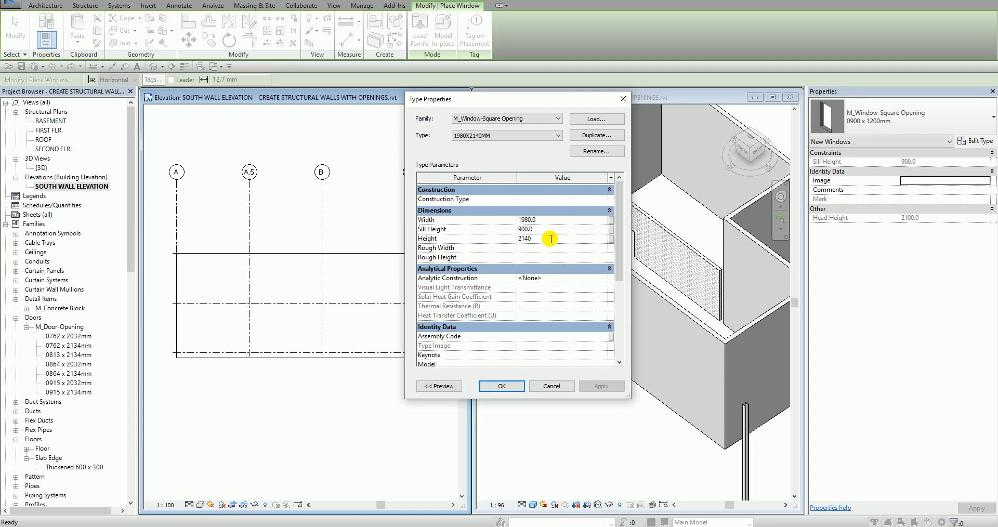
click(551, 239)
text(2140)
click(486, 227)
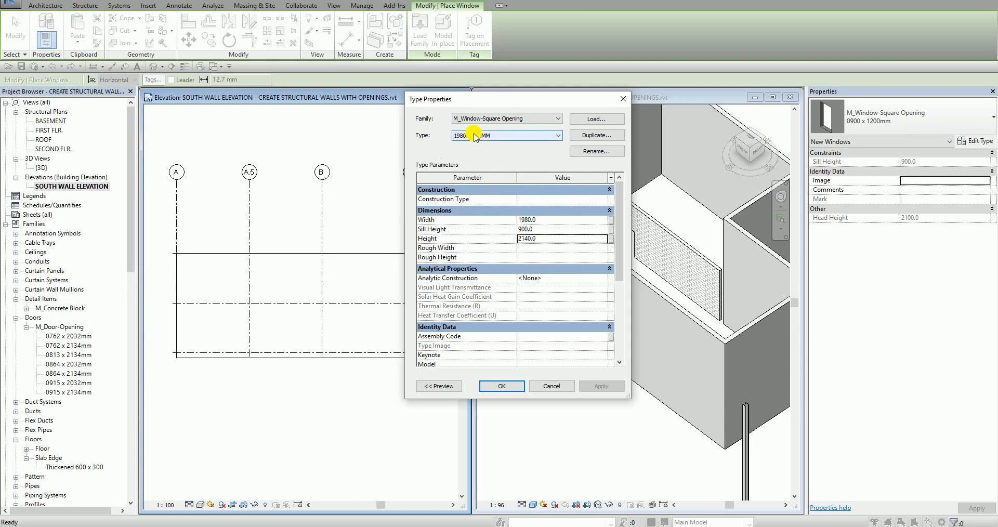
click(502, 386)
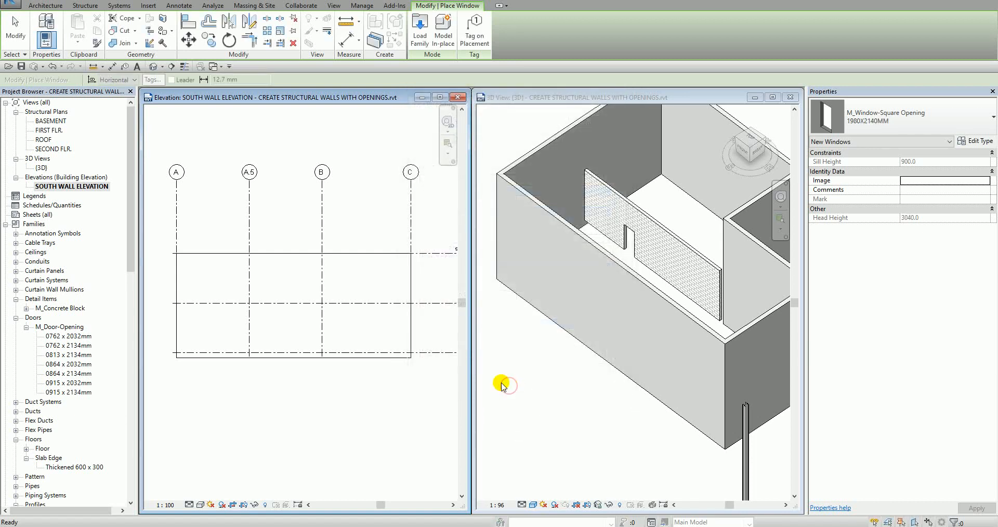
Place the 1980X2140MM window opening in the south wall between grids B and C above FIRST FLR., about 6200 mm from the grid C end
scroll(340, 271, up, 1)
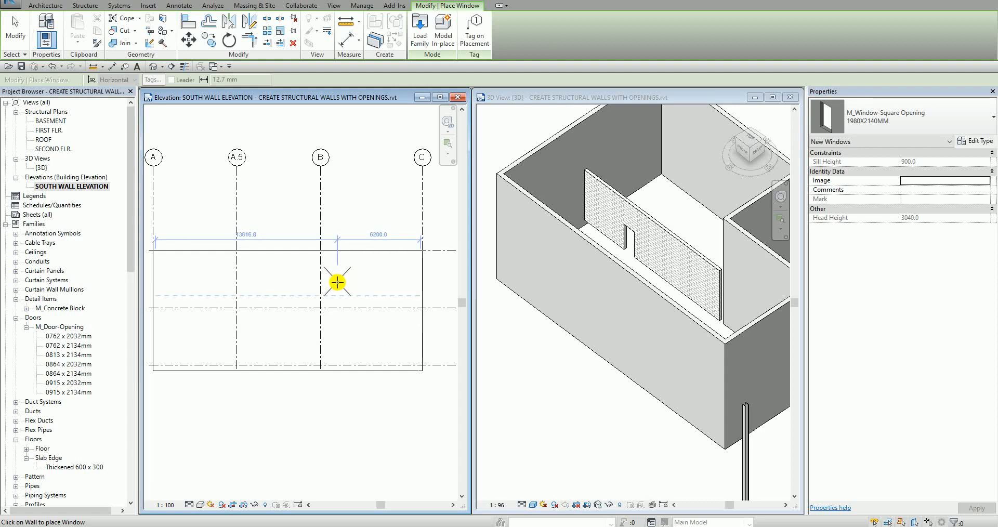
click(337, 281)
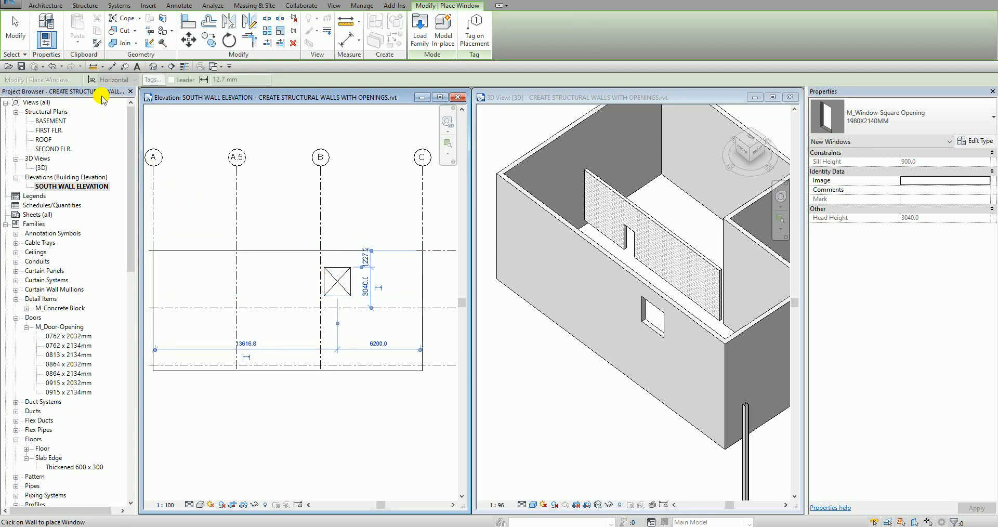
Set the sill height of the 1980X2140MM window opening in the south wall to 0 above FIRST FLR
click(15, 31)
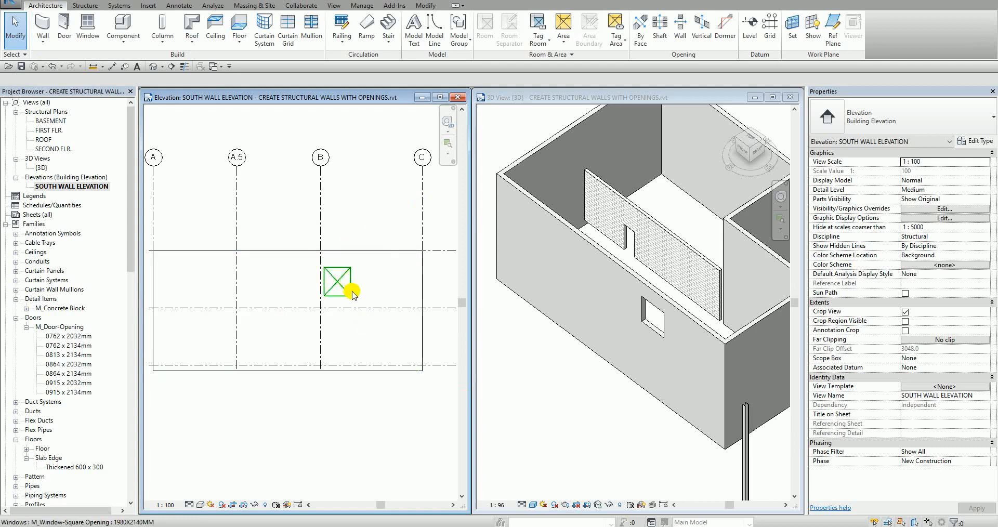
scroll(354, 294, up, 3)
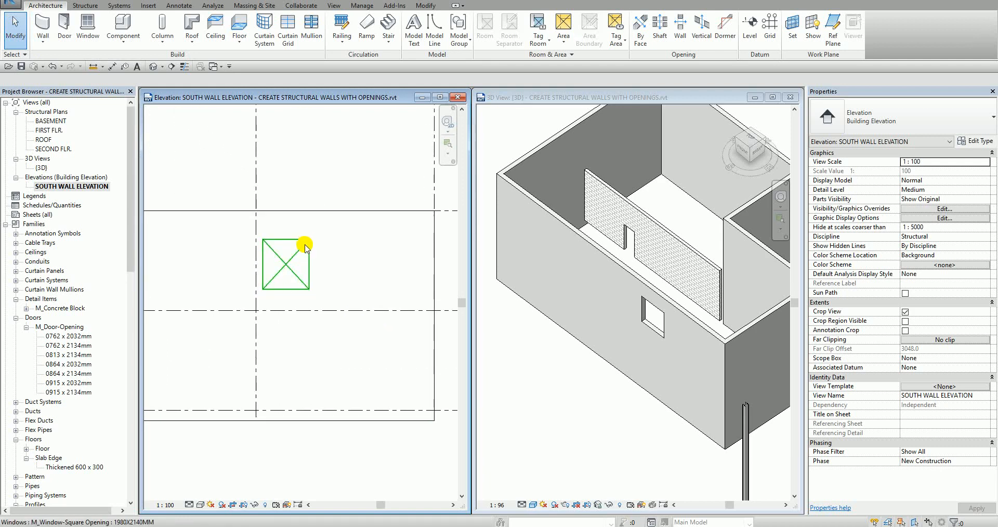
click(299, 256)
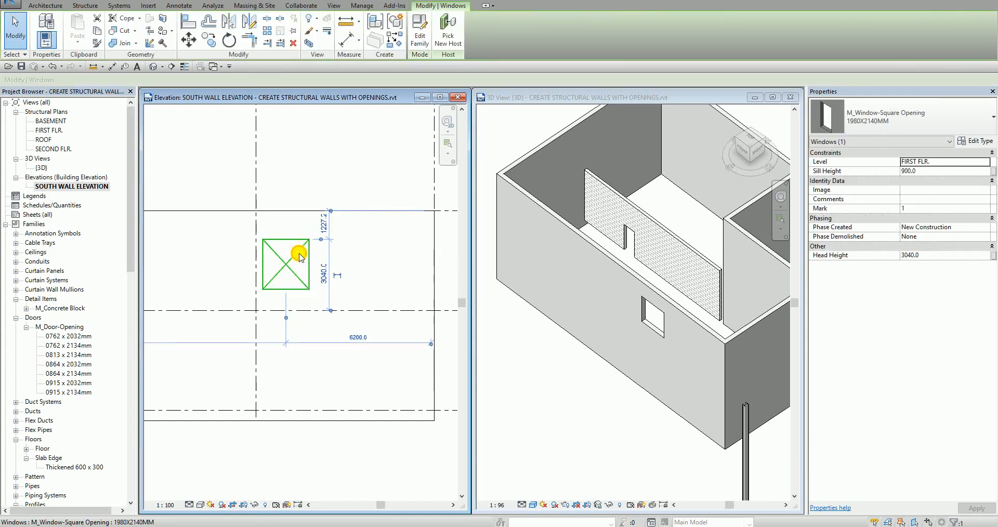
click(921, 170)
text(0)
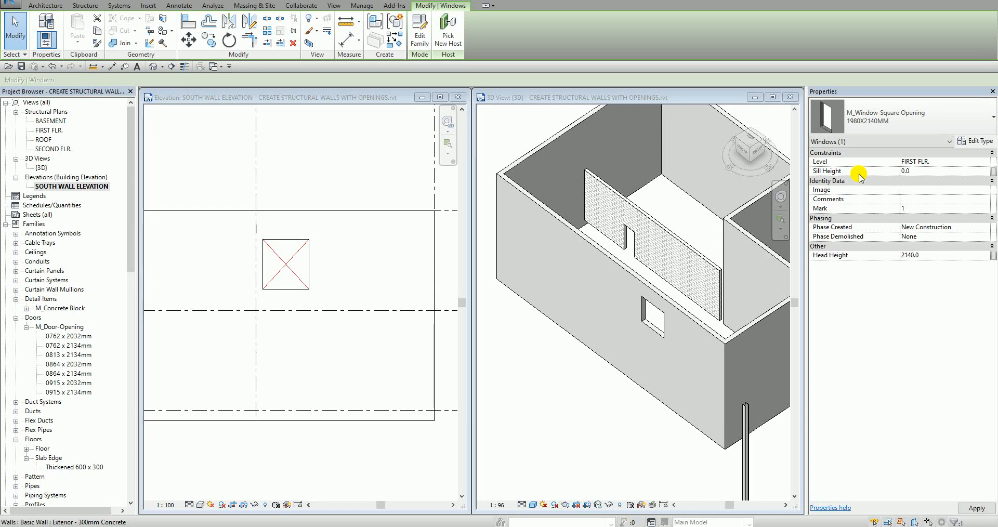
middle_drag(381, 279, 282, 234)
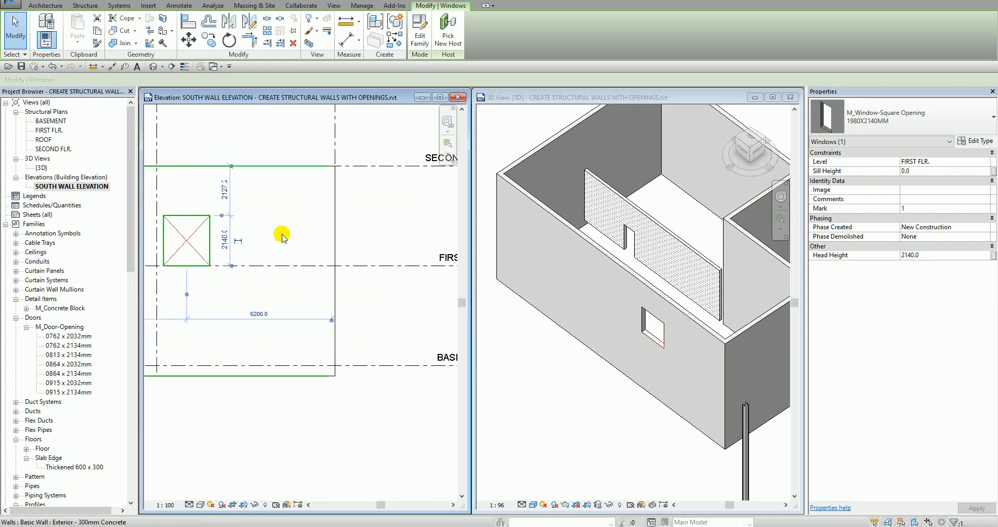
scroll(282, 234, down, 1)
middle_drag(399, 252, 326, 240)
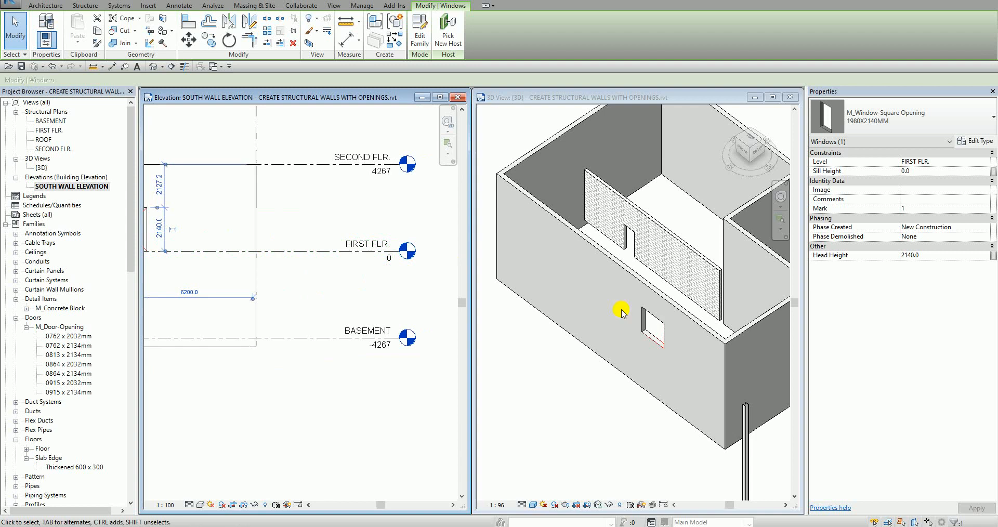
click(656, 329)
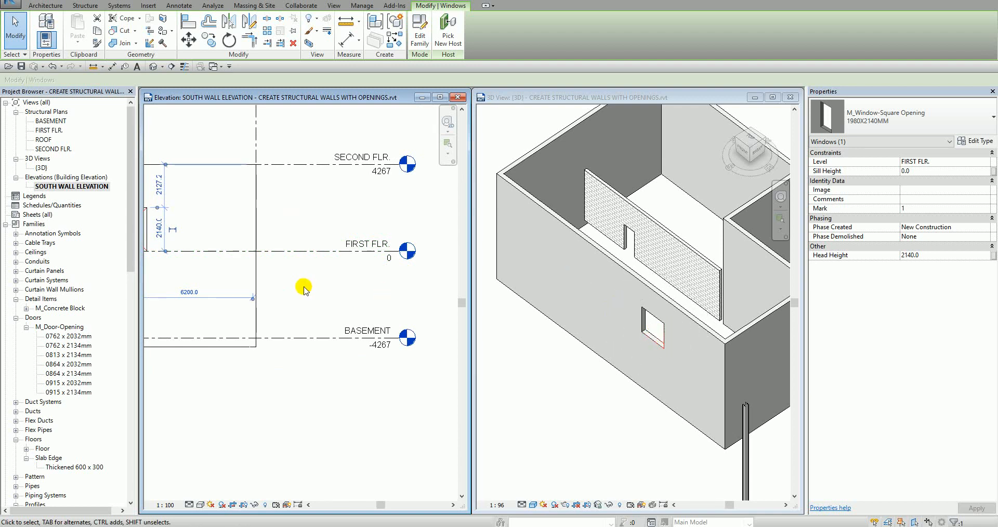
Align the window opening's left edge with grid B in the south wall elevation
middle_drag(298, 279, 450, 287)
scroll(285, 252, up, 2)
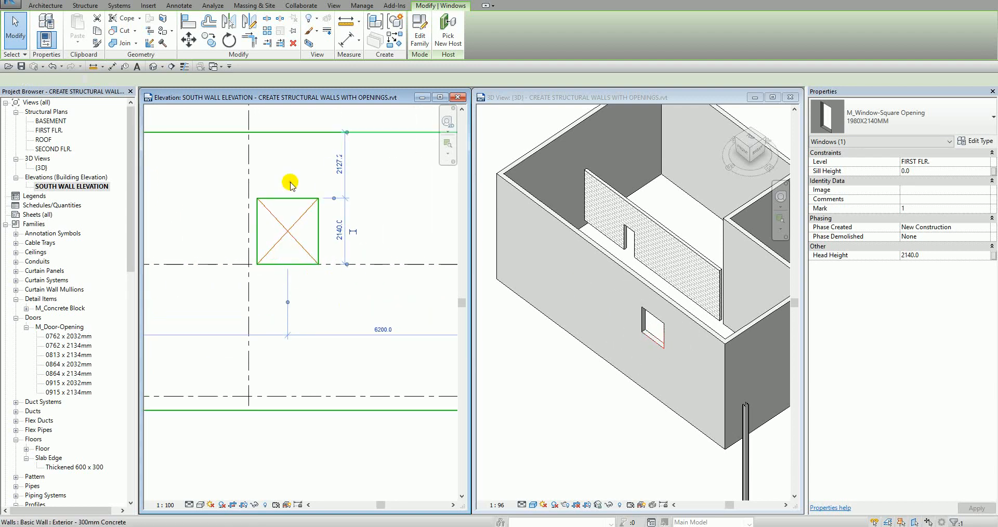
click(291, 185)
click(330, 449)
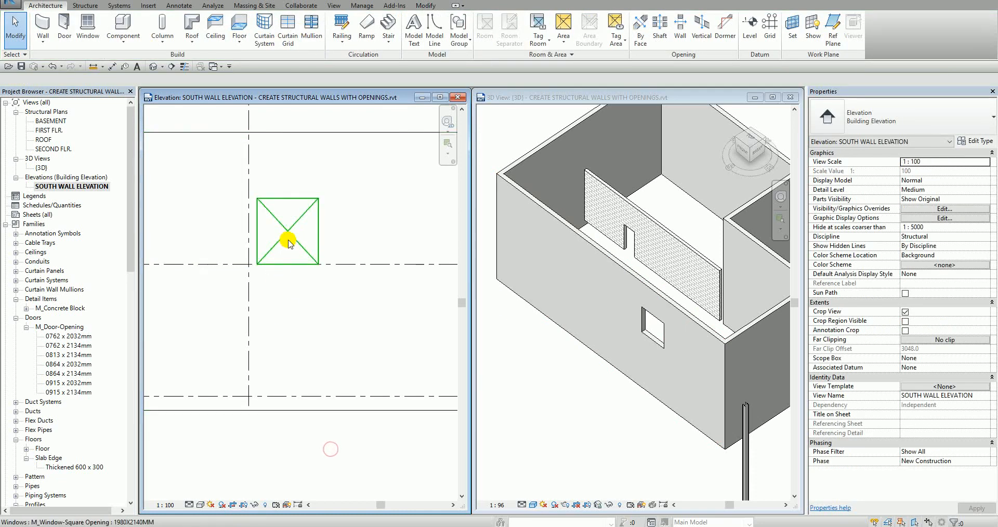
key(ctrl)
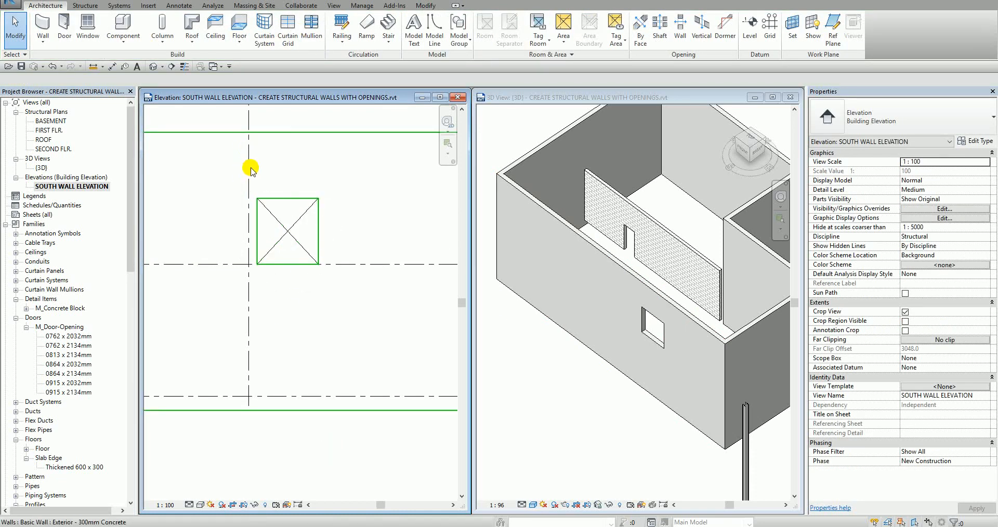
scroll(250, 169, down, 4)
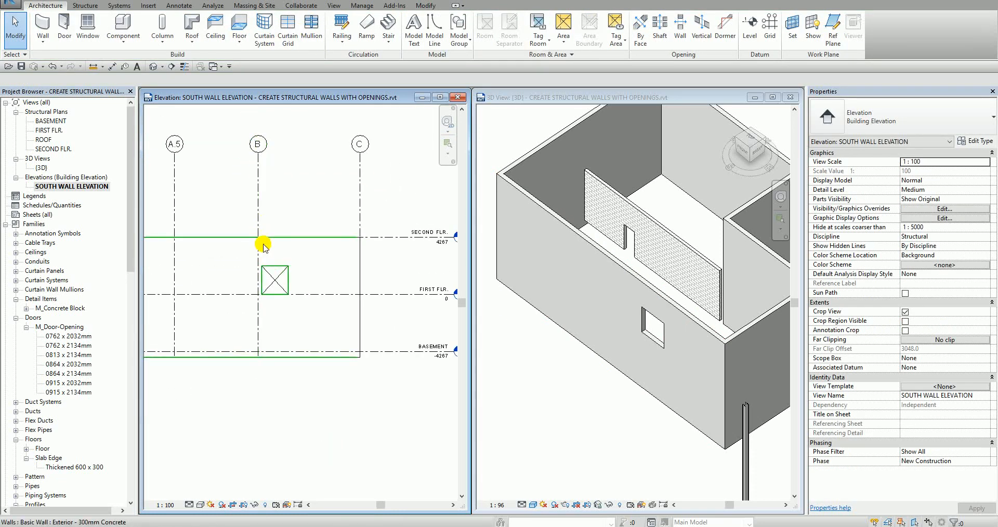
scroll(267, 283, up, 2)
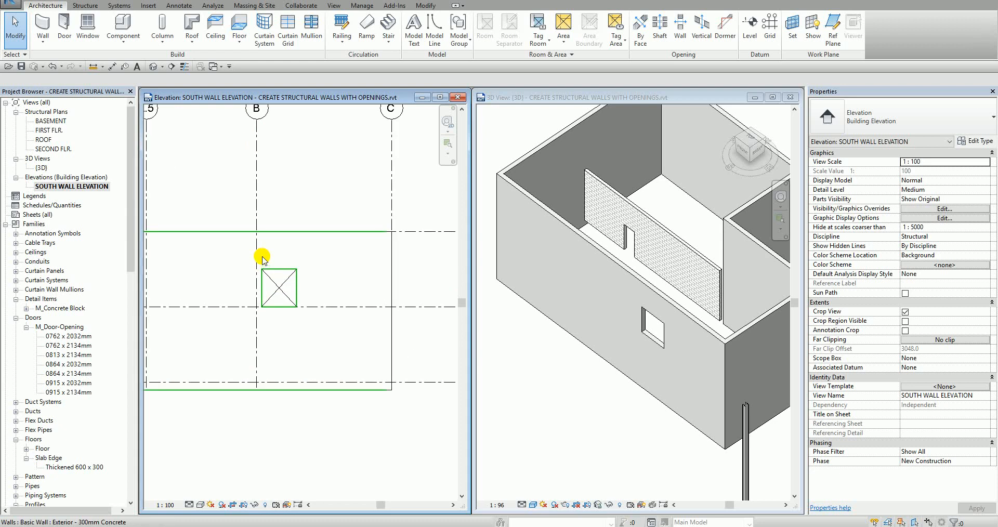
click(426, 7)
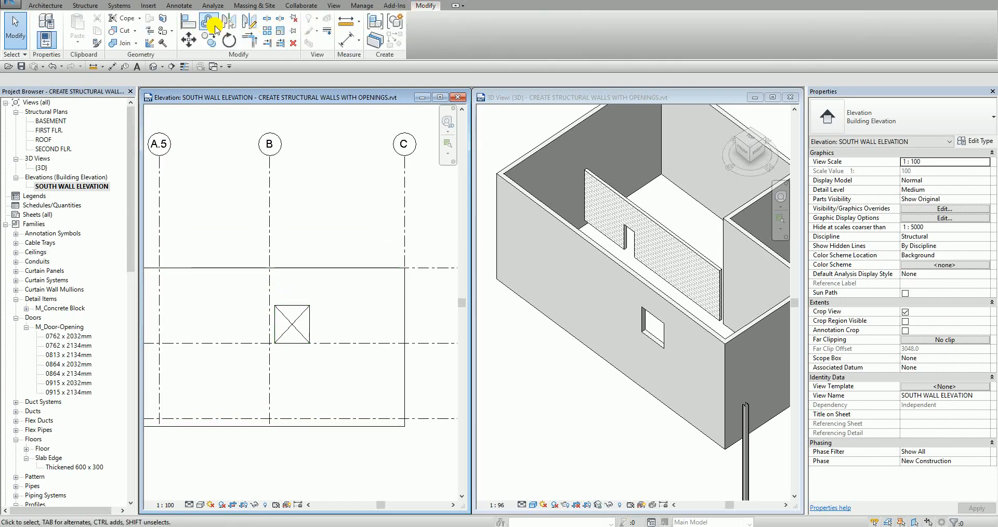
click(185, 23)
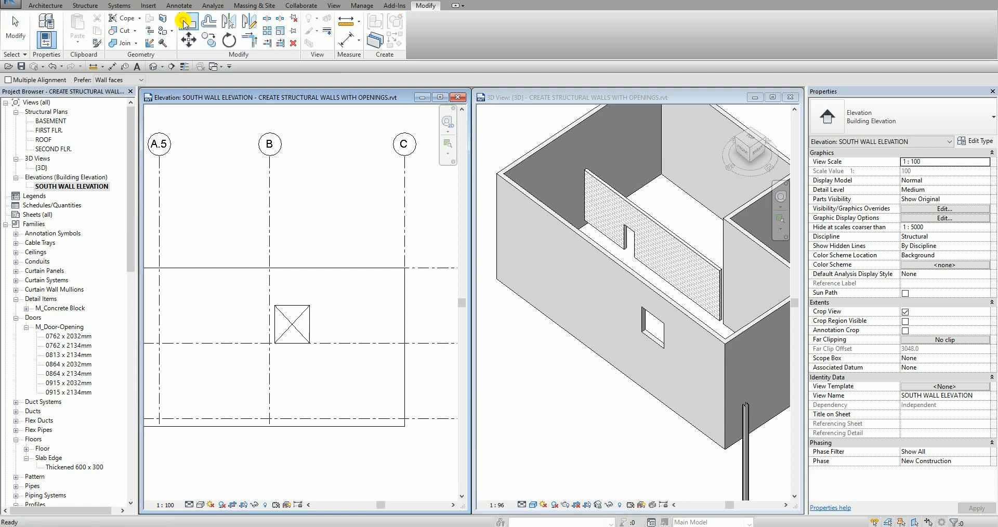
click(271, 222)
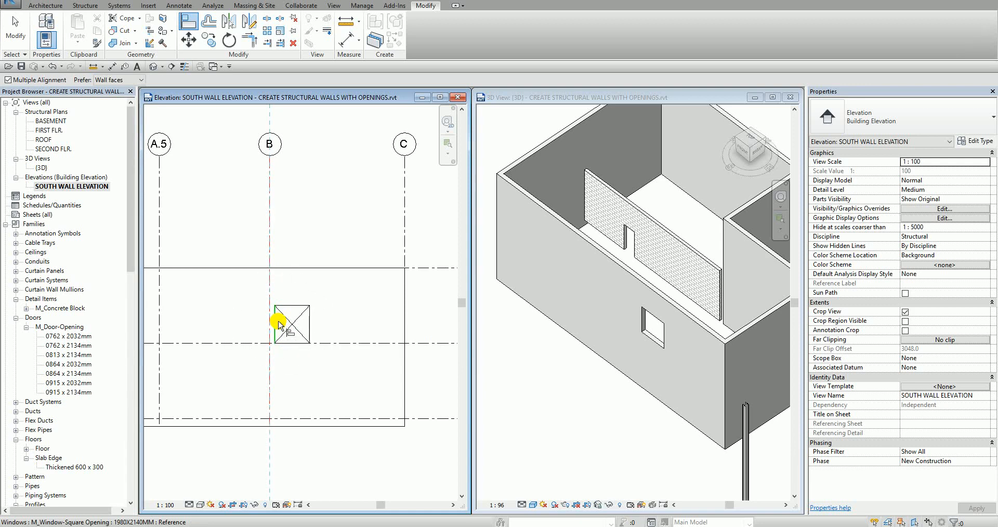
click(276, 323)
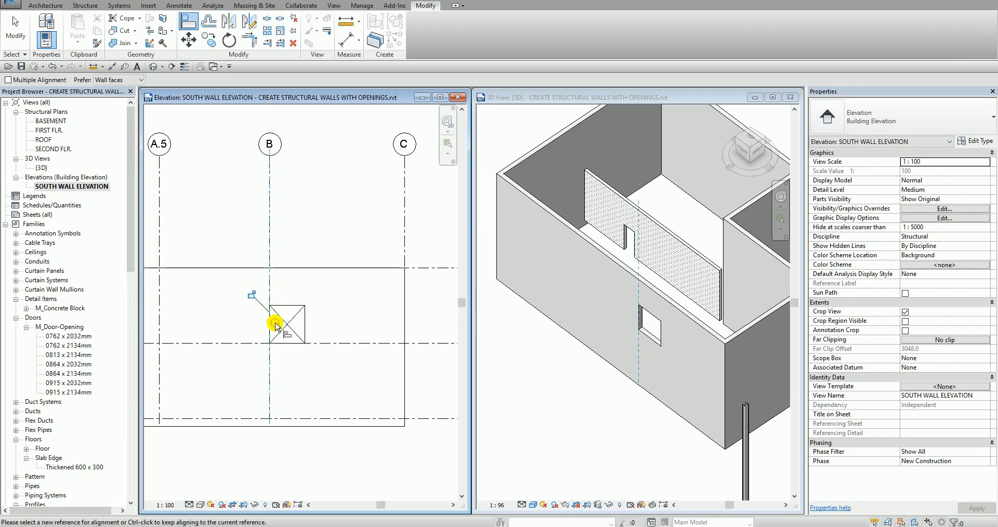
click(15, 34)
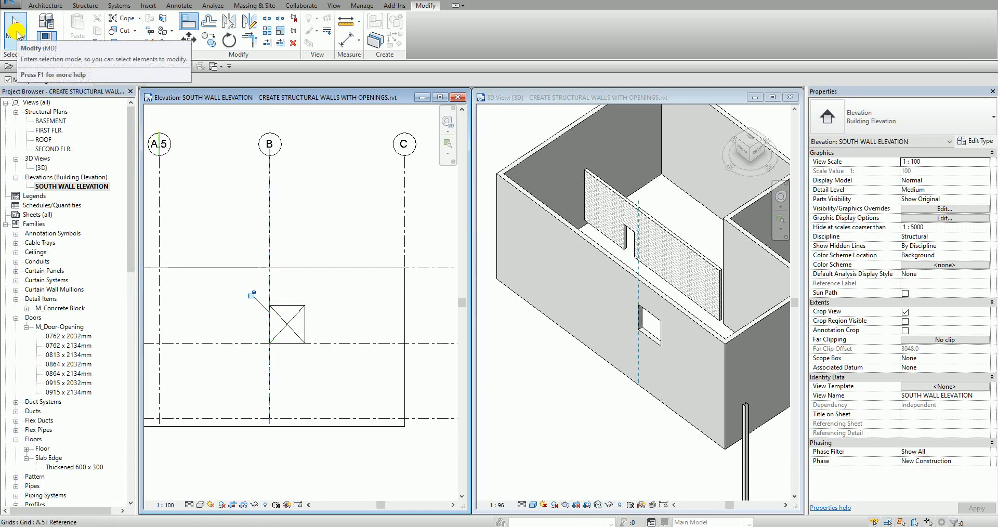
Open the profile of the Exterior - 300mm Concrete south wall for editing in the elevation
scroll(239, 273, down, 1)
middle_drag(238, 274, 322, 258)
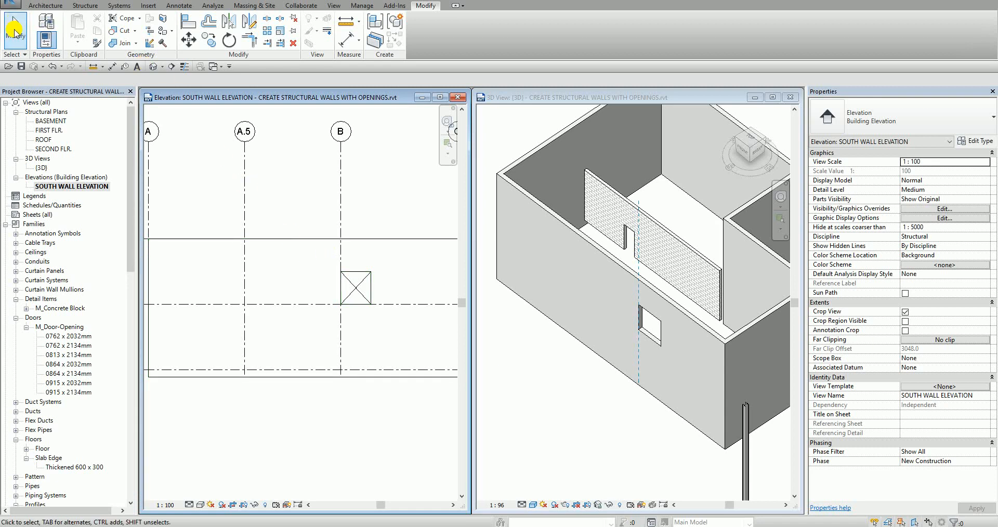
scroll(250, 293, down, 3)
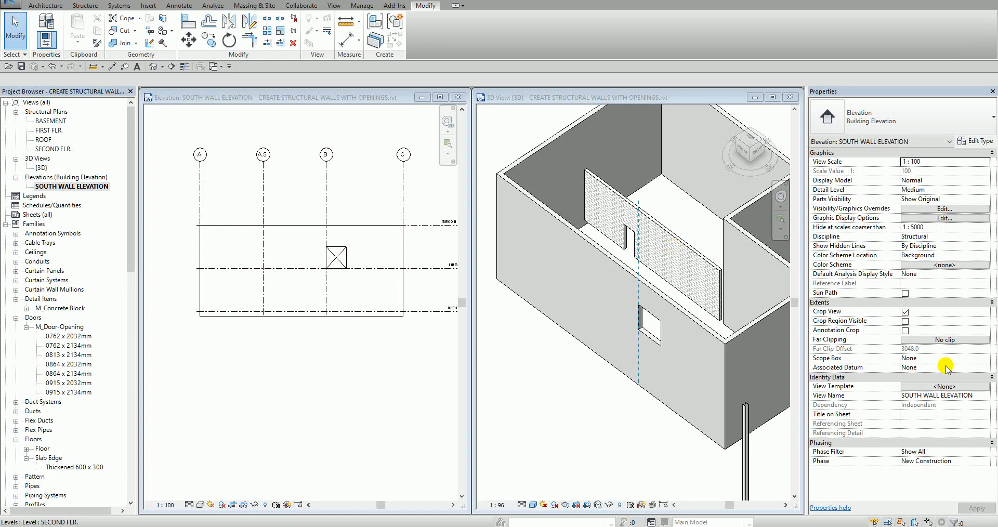
click(284, 206)
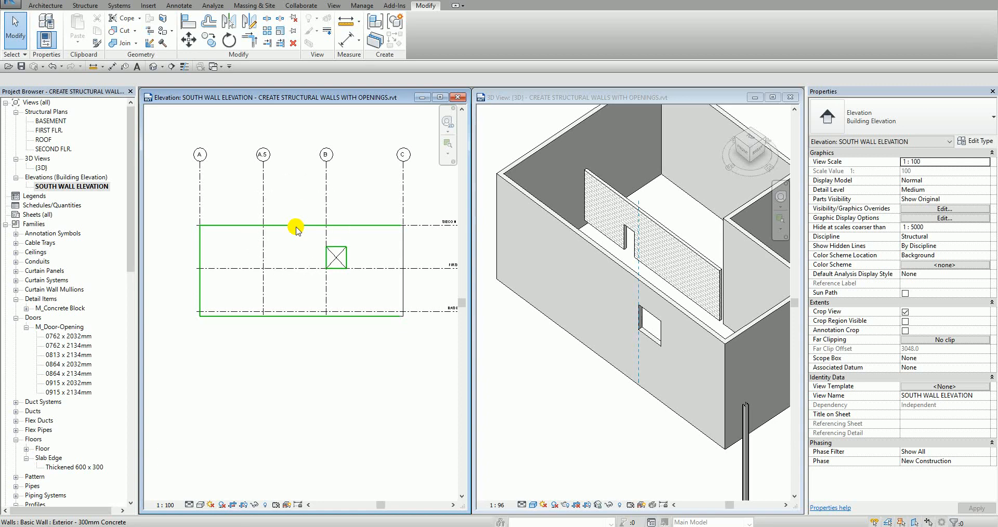
click(296, 229)
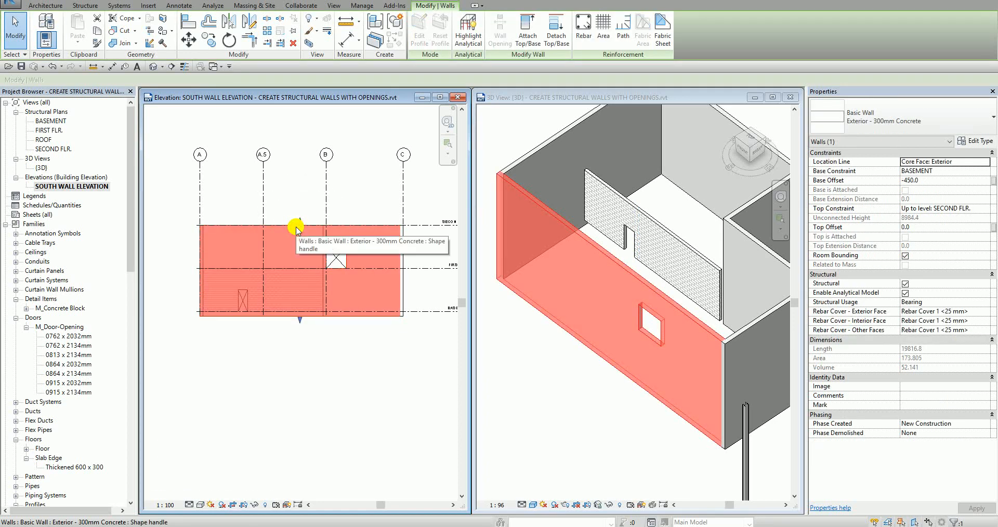
click(294, 175)
click(279, 253)
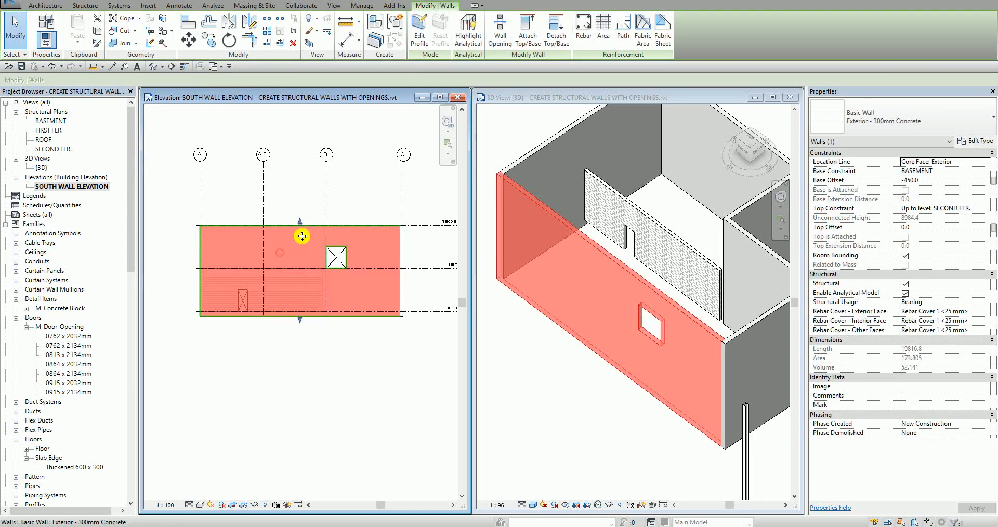
click(419, 38)
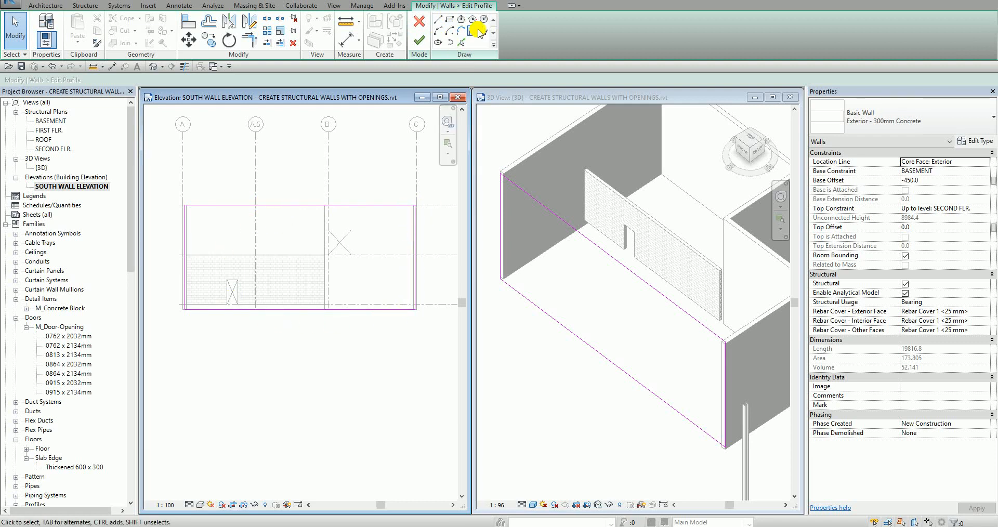
Sketch a rectangular opening about 2900 mm wide and 2700 mm high, starting where grid A.5 meets FIRST FLR
click(449, 23)
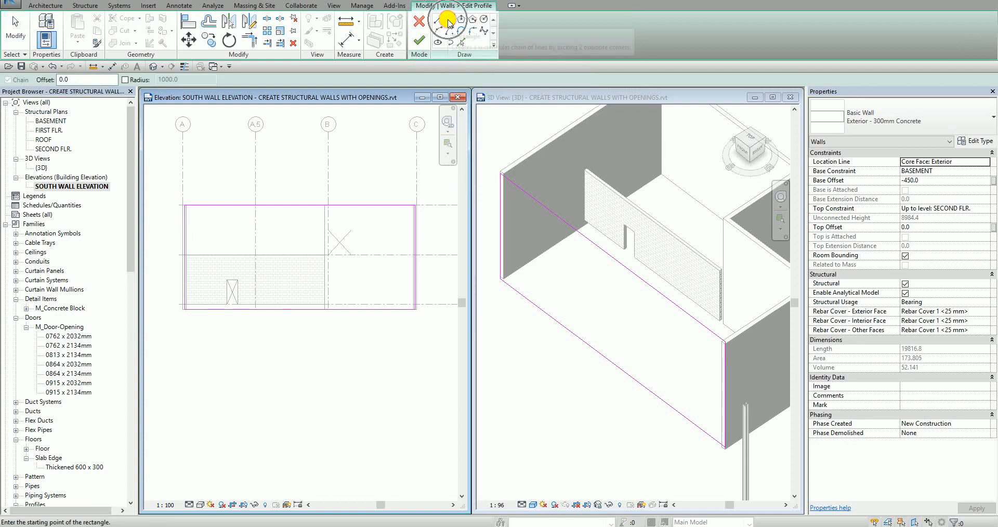
scroll(257, 244, up, 2)
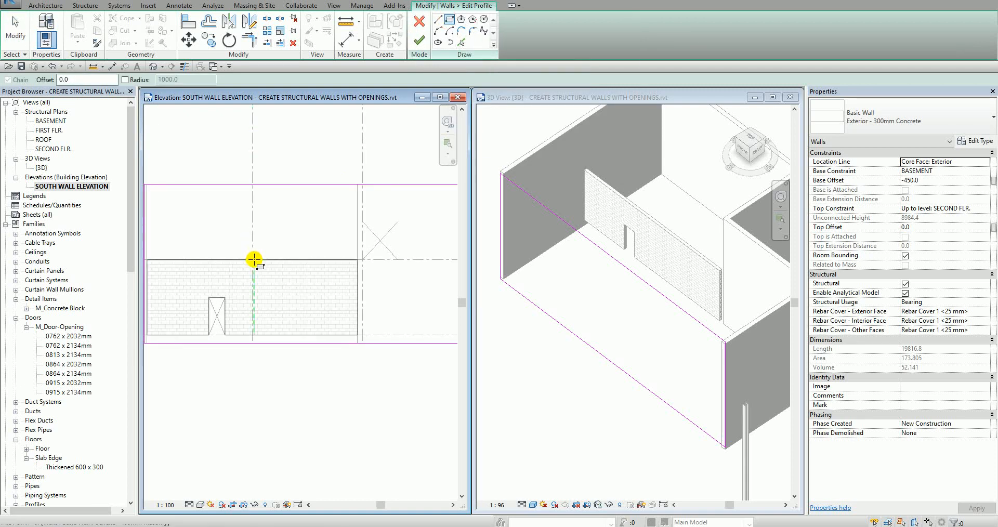
scroll(256, 260, up, 3)
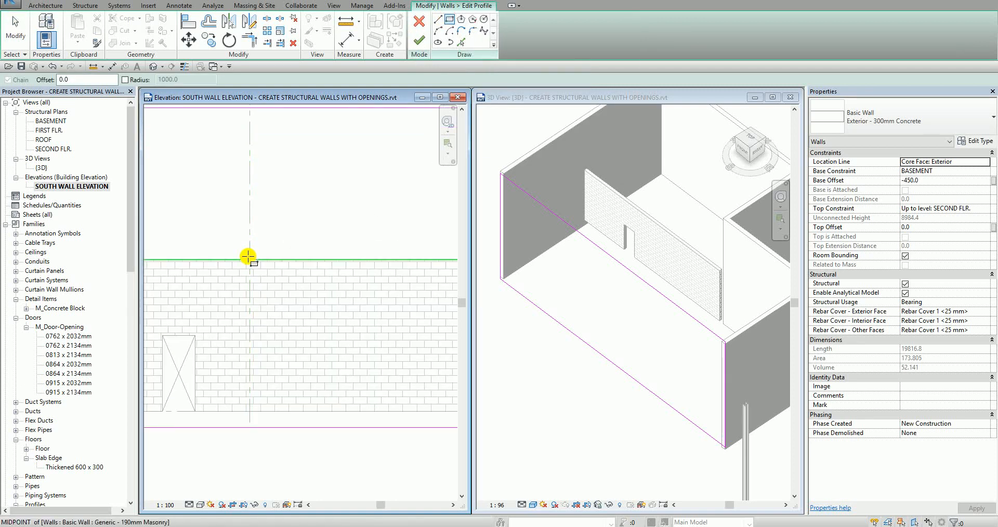
click(248, 257)
scroll(317, 177, down, 3)
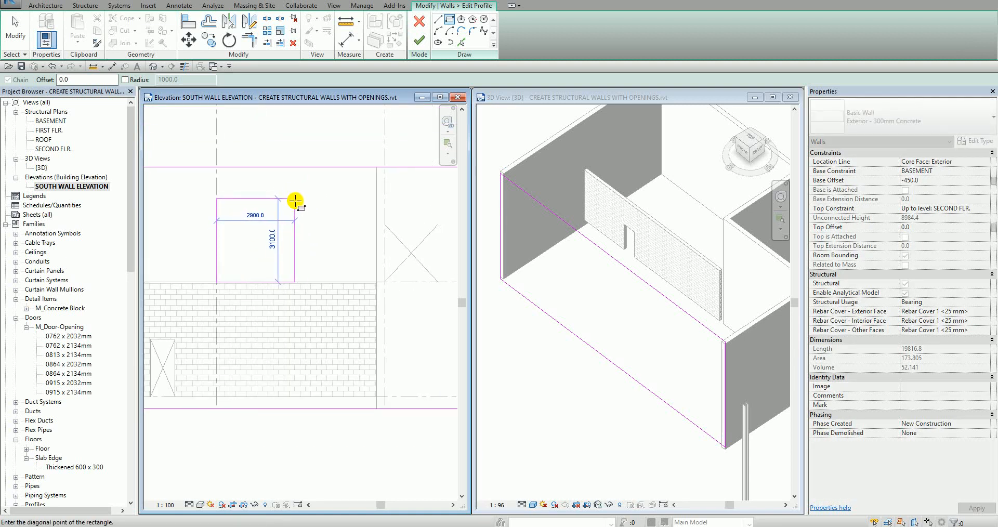
click(295, 209)
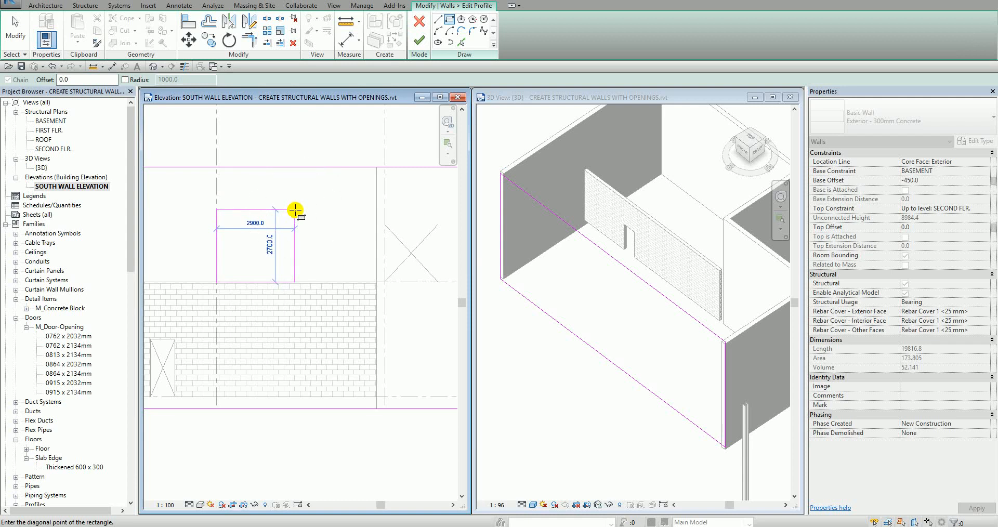
click(295, 209)
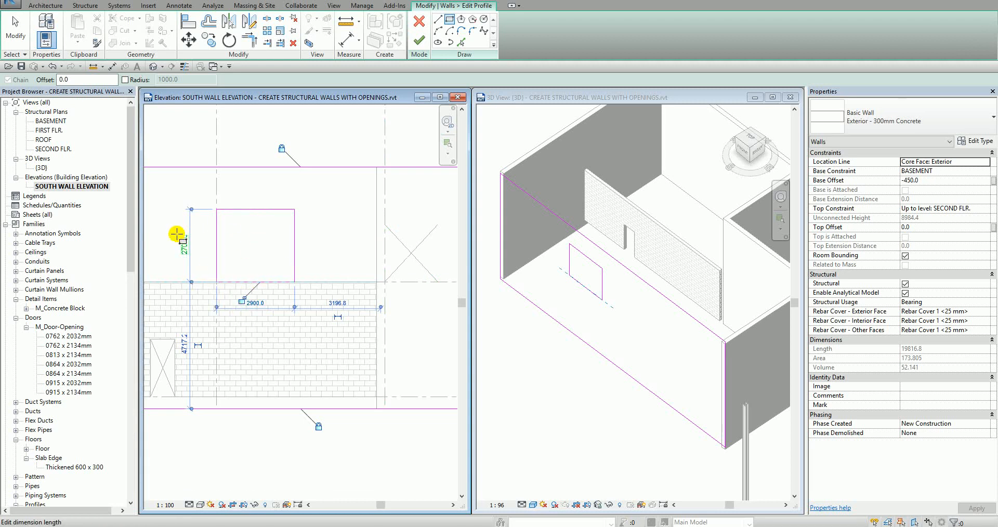
Set the sketched rectangle's height to 2140 mm and its width to 2000 mm, and finish drawing rectangles
key(ctrl)
key(ctrl)
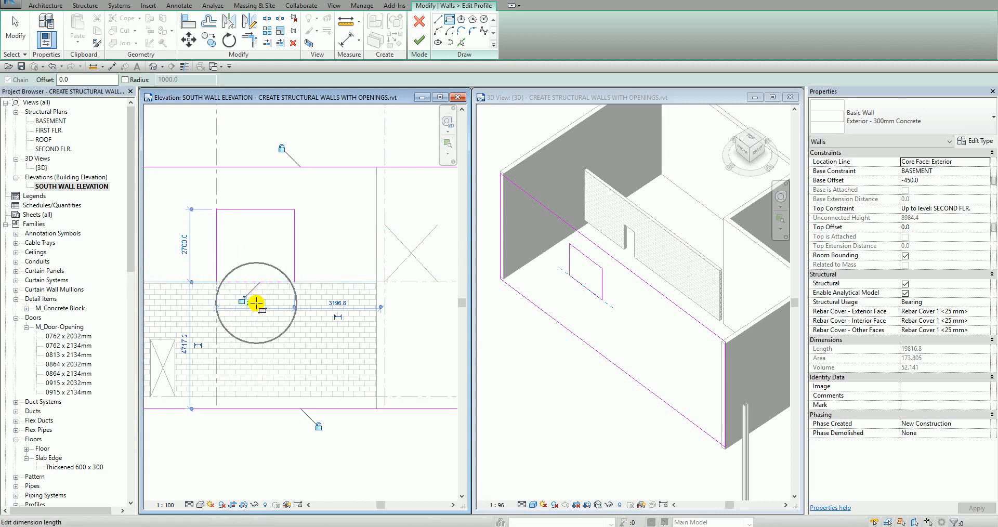
middle_drag(191, 245, 221, 233)
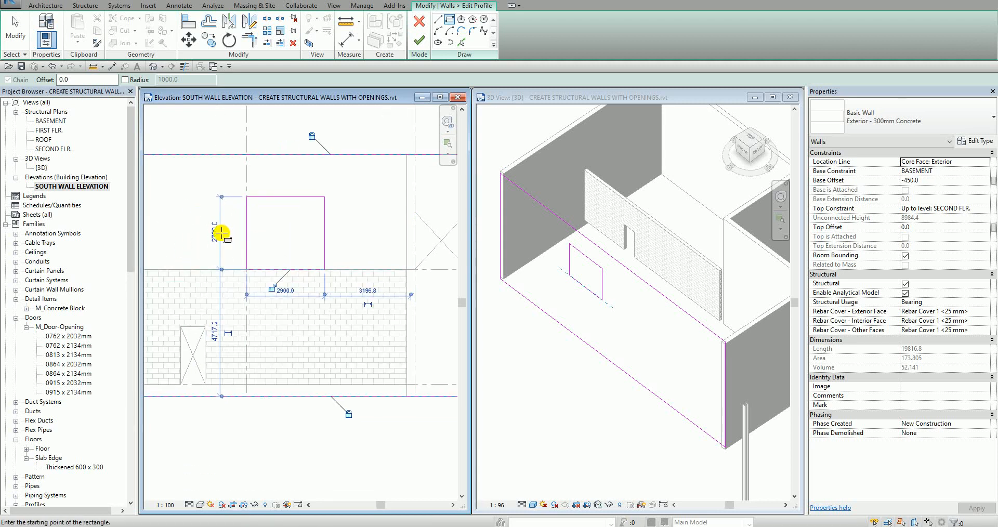
click(217, 233)
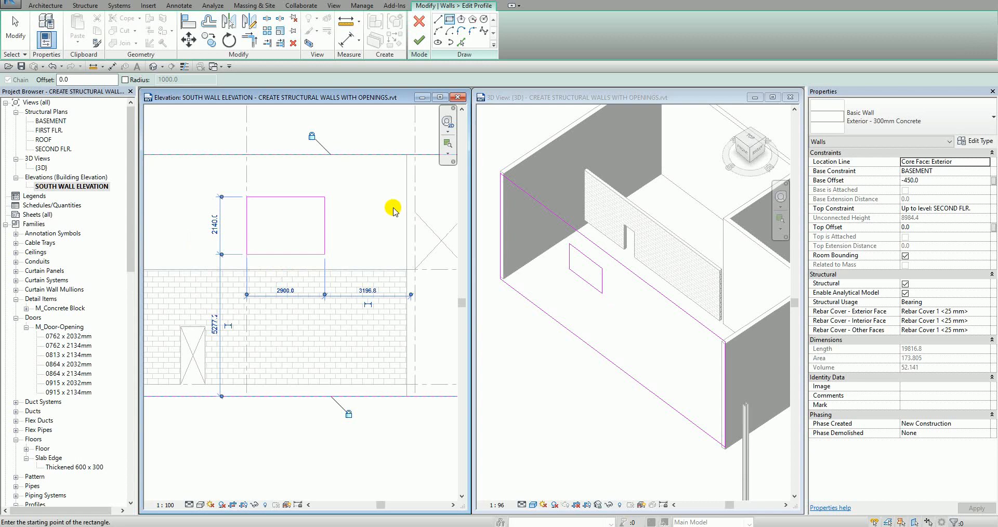
click(284, 288)
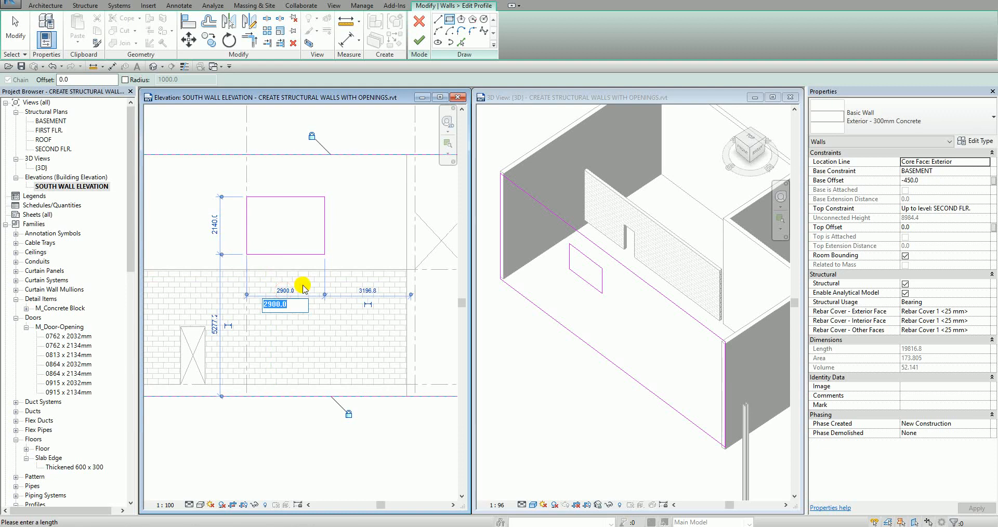
text(2)
key(Return)
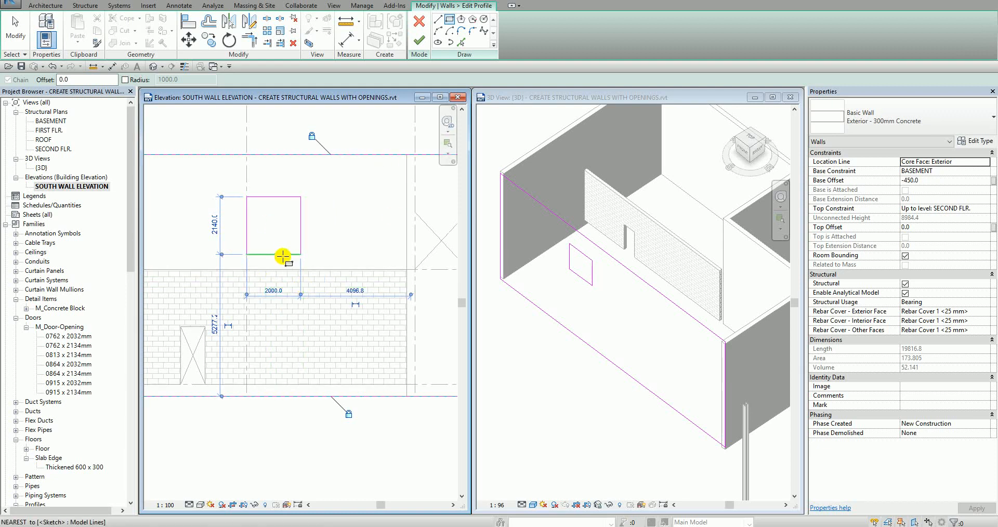
click(20, 29)
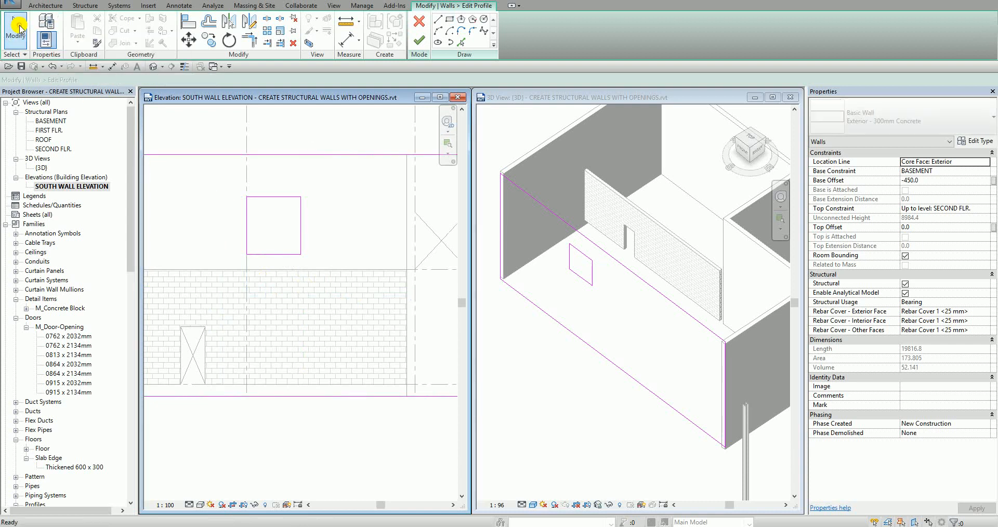
Move the sketched rectangle straight down so its lower-left corner sits on FIRST FLR. at grid A.5
scroll(239, 261, up, 2)
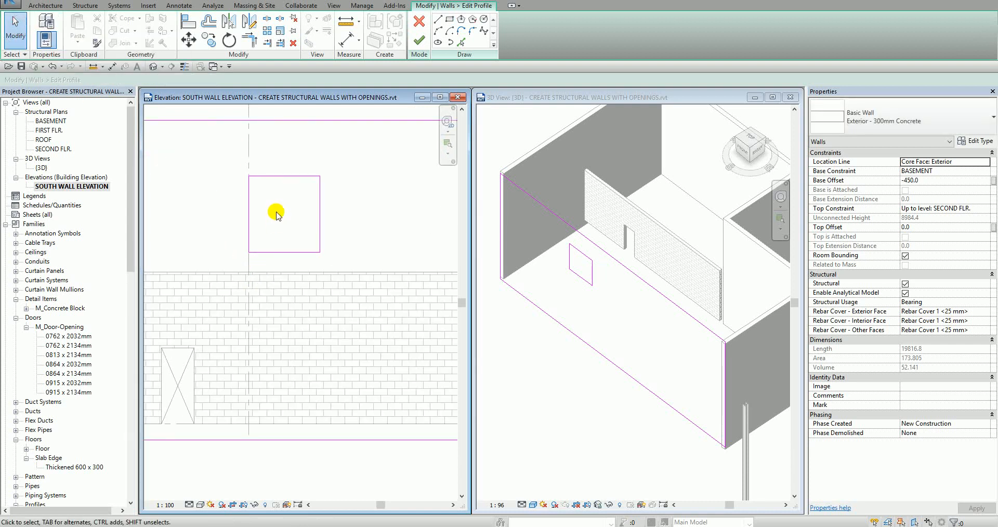
click(279, 272)
mouse_move(207, 149)
mouse_down()
mouse_move(339, 272)
mouse_move(364, 282)
mouse_up()
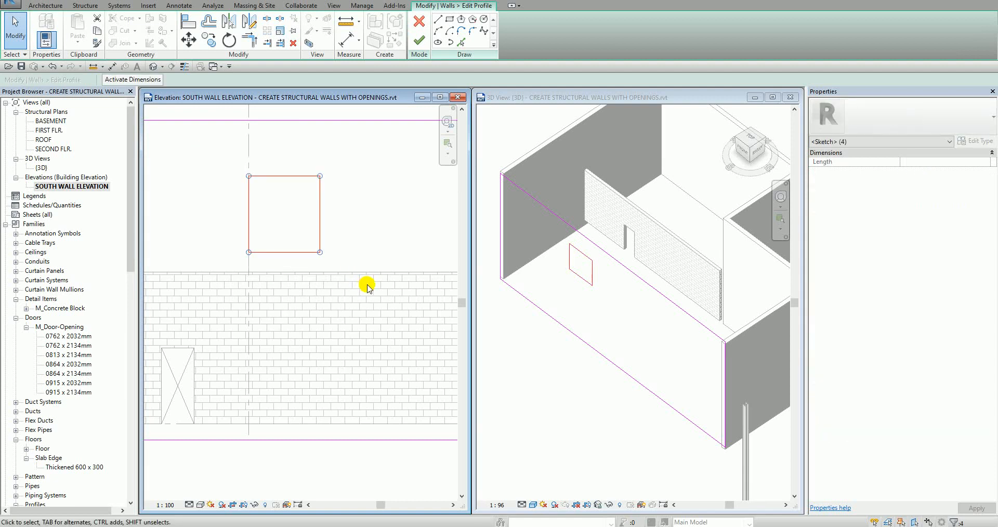
click(191, 46)
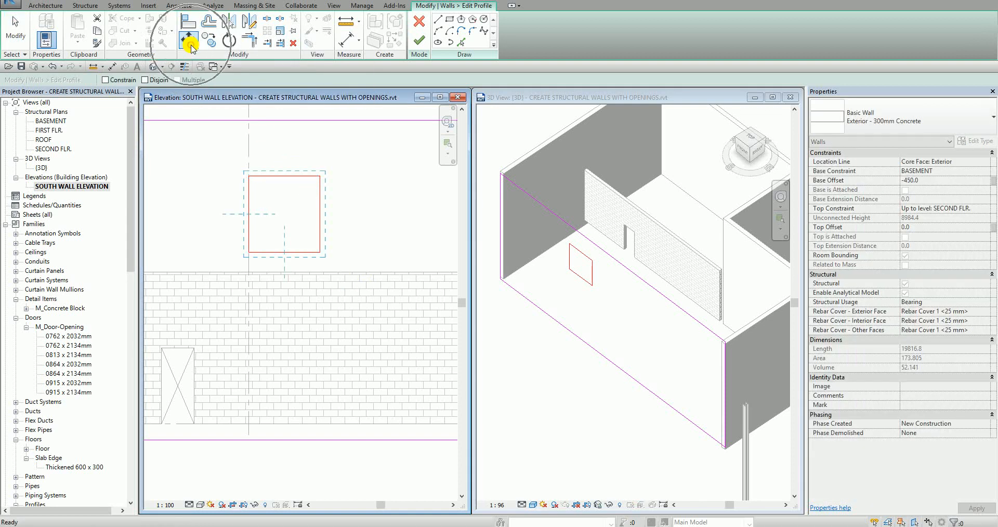
scroll(214, 257, up, 4)
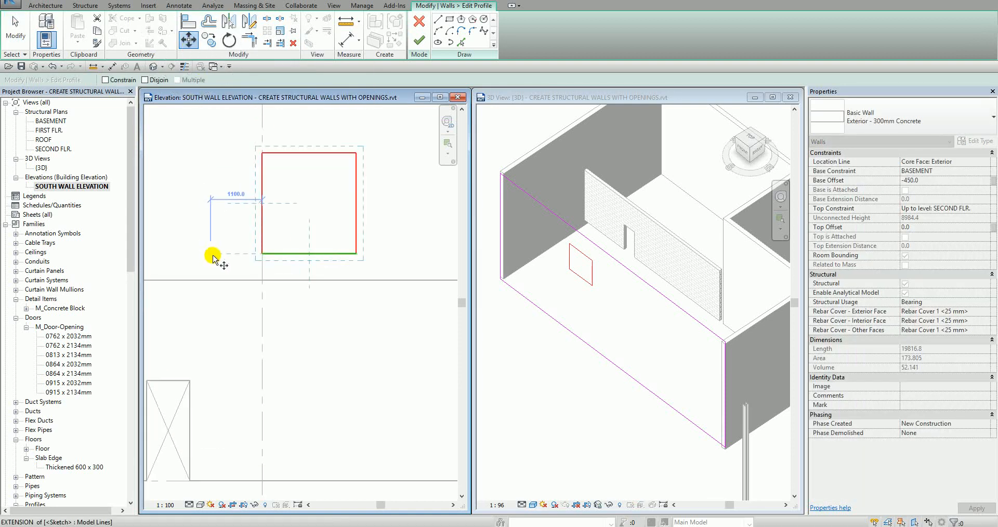
click(289, 256)
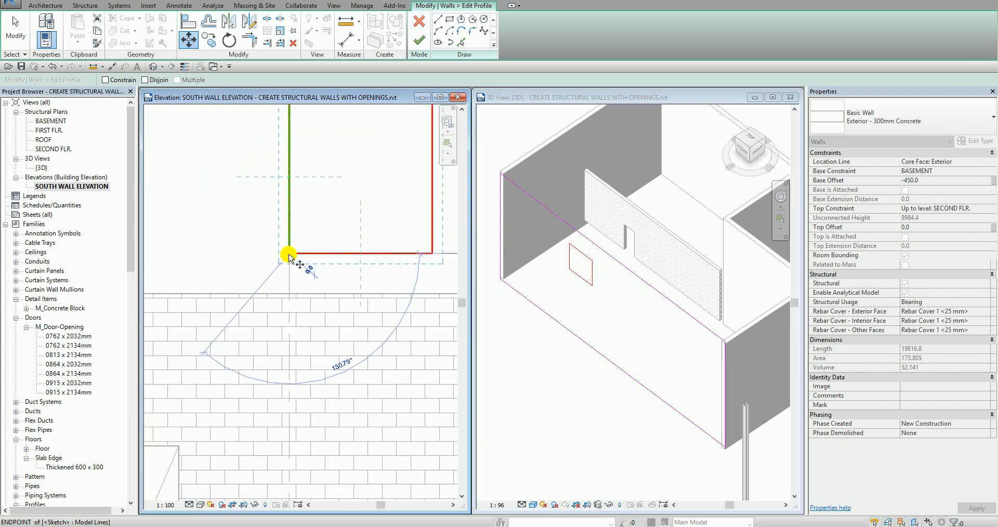
click(288, 292)
scroll(289, 293, down, 2)
scroll(290, 293, down, 2)
middle_drag(313, 283, 279, 281)
click(12, 30)
Finish the south wall's profile edit, deselect the wall, and inspect the cut opening in the 3D view
scroll(249, 240, down, 3)
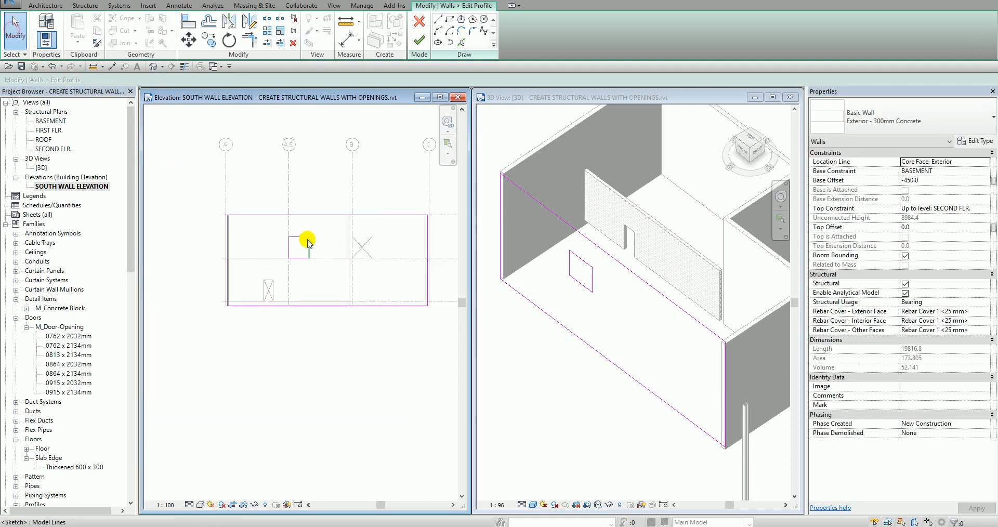
click(421, 37)
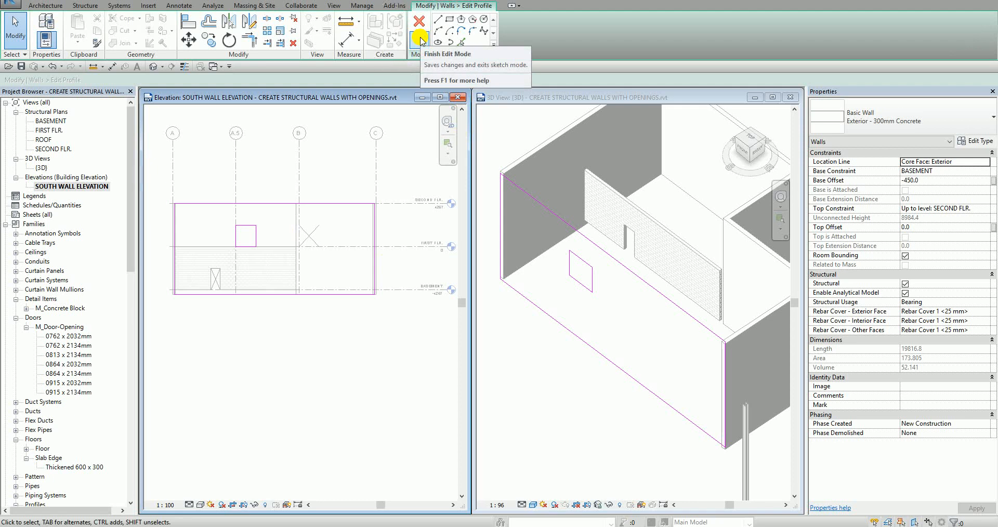
click(341, 391)
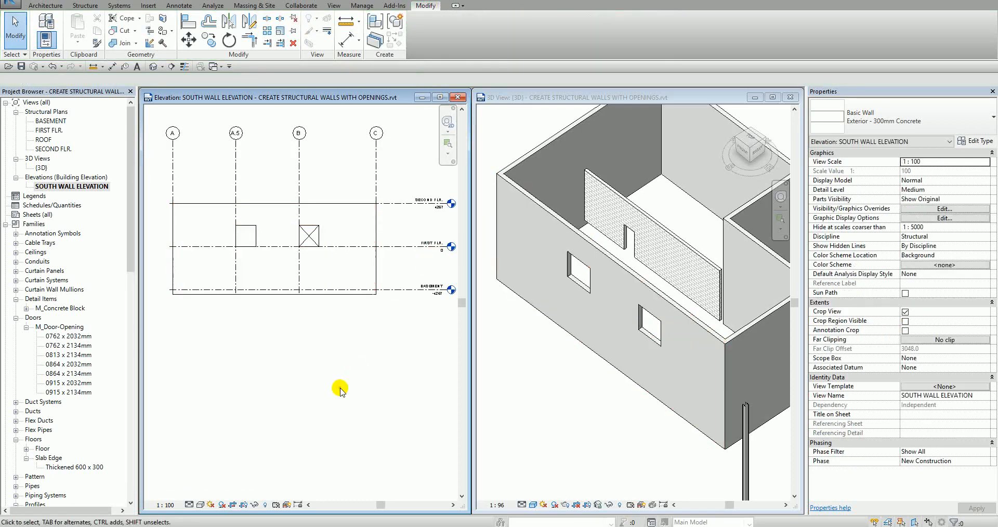
click(561, 345)
scroll(564, 285, up, 4)
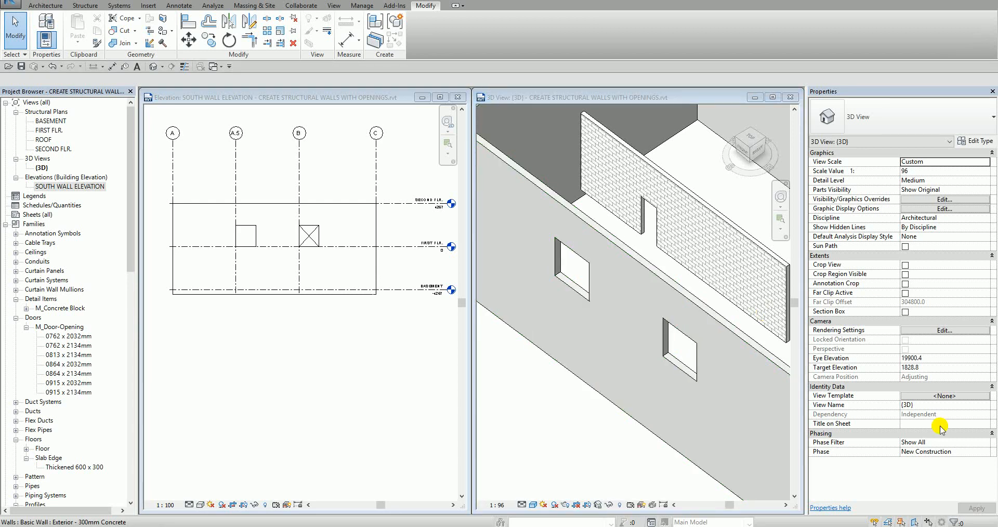
click(328, 378)
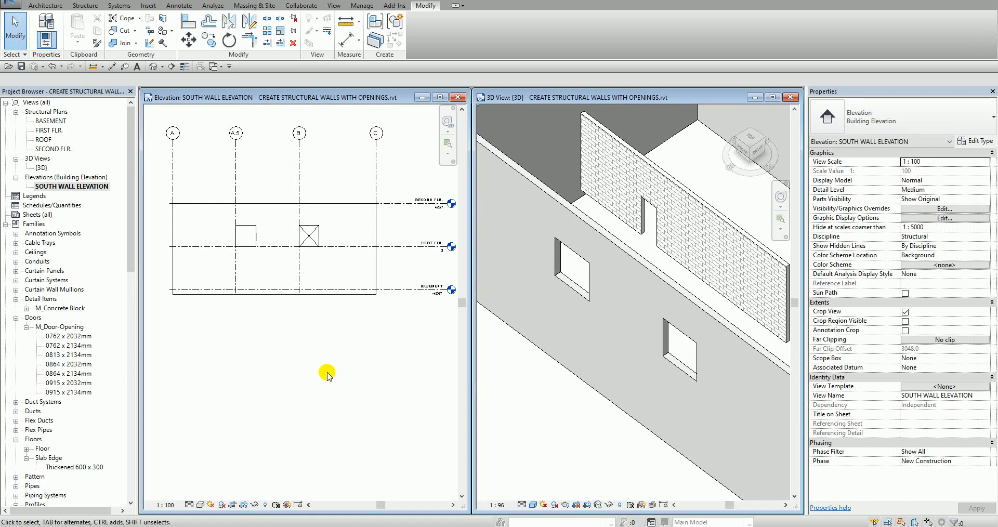
middle_drag(310, 381, 309, 421)
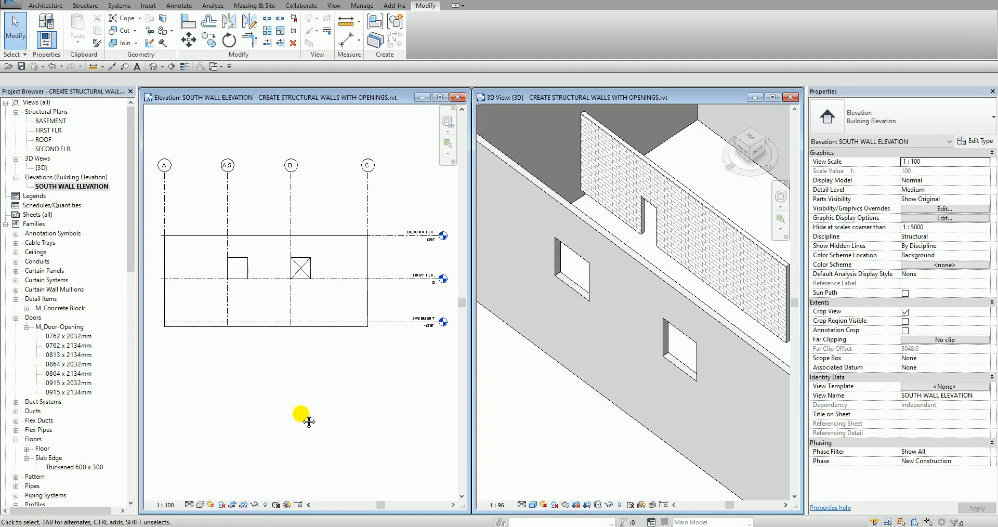